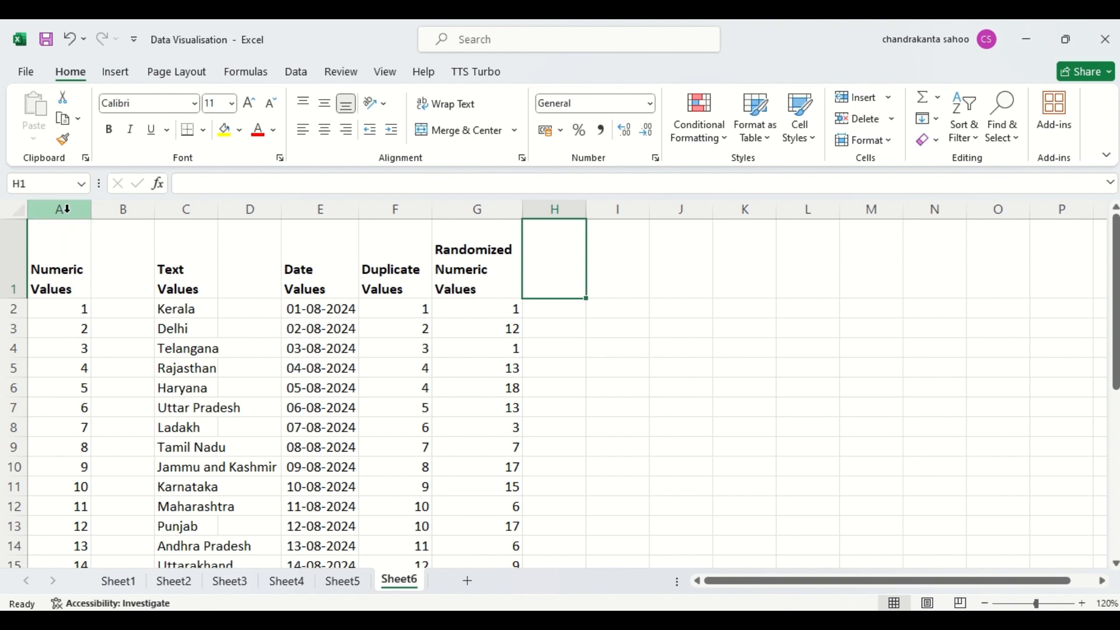
- Delete the empty column B and autofit the width of the Text Values column
left_click(67, 208)
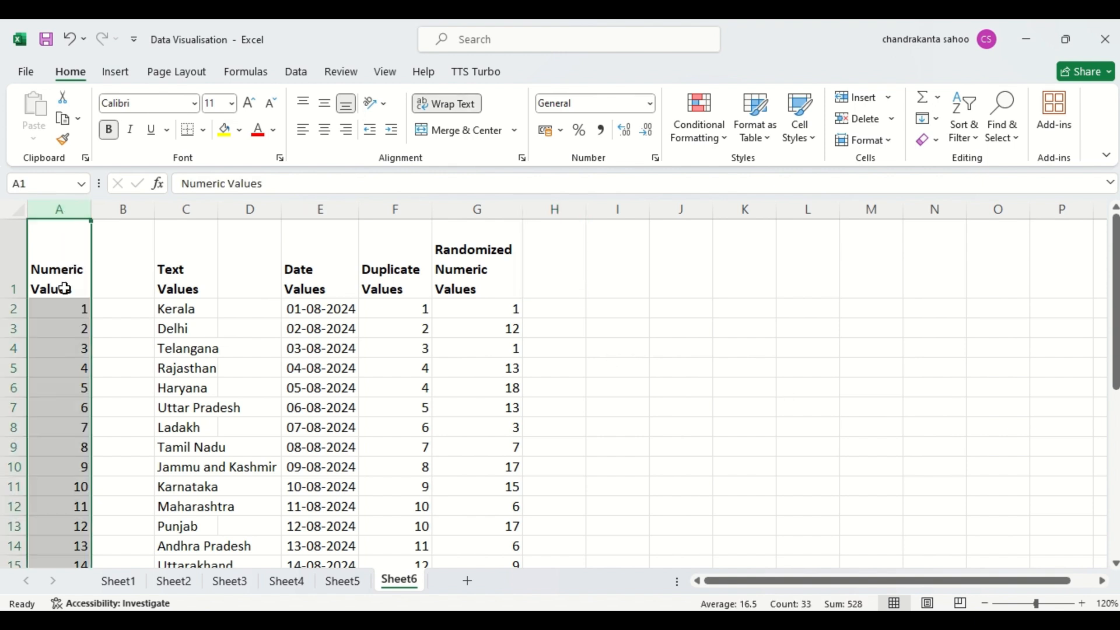
left_click(128, 209)
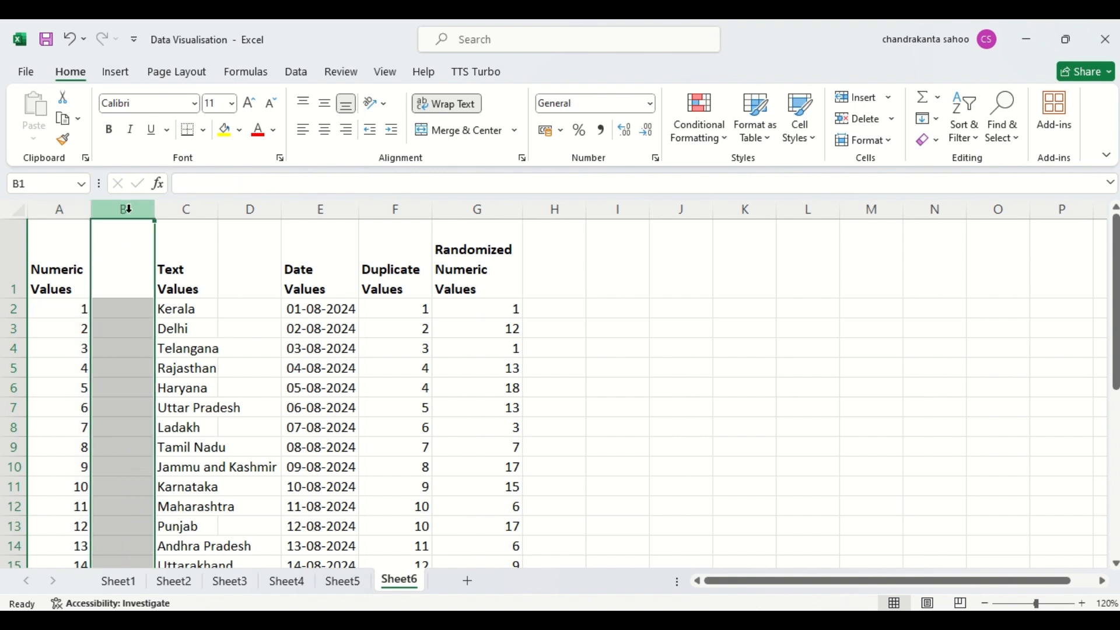
right_click(128, 209)
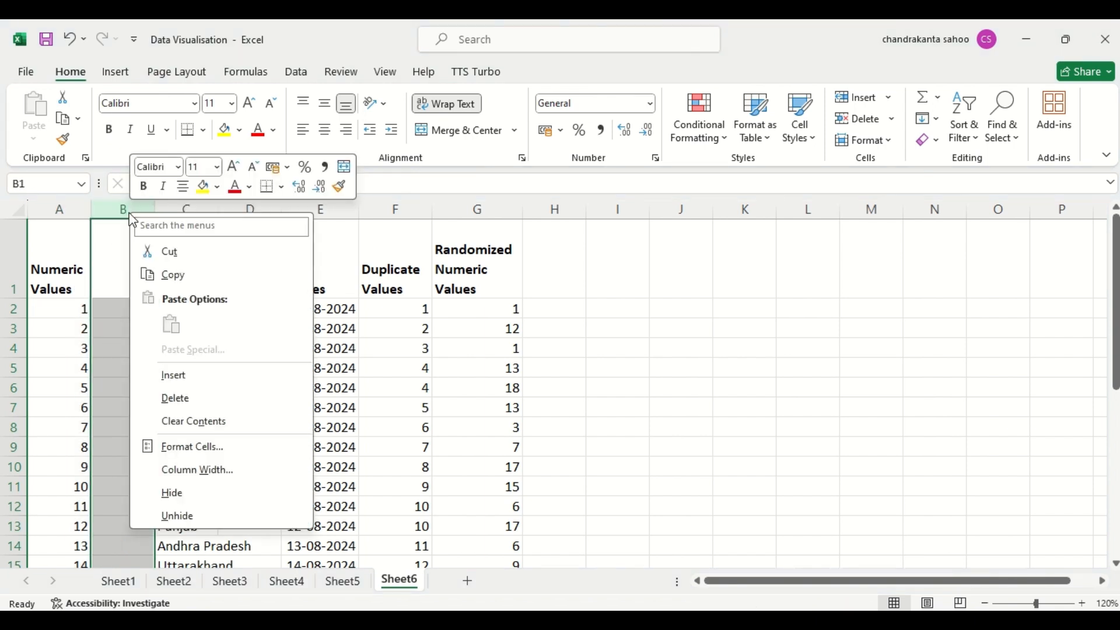
left_click(184, 397)
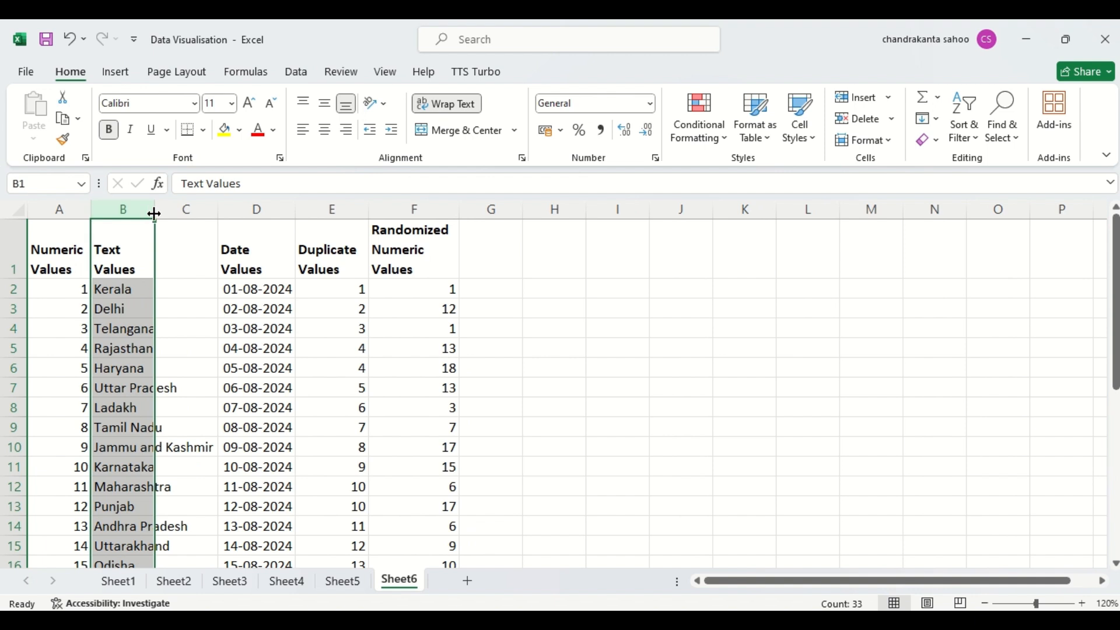
double_click(154, 211)
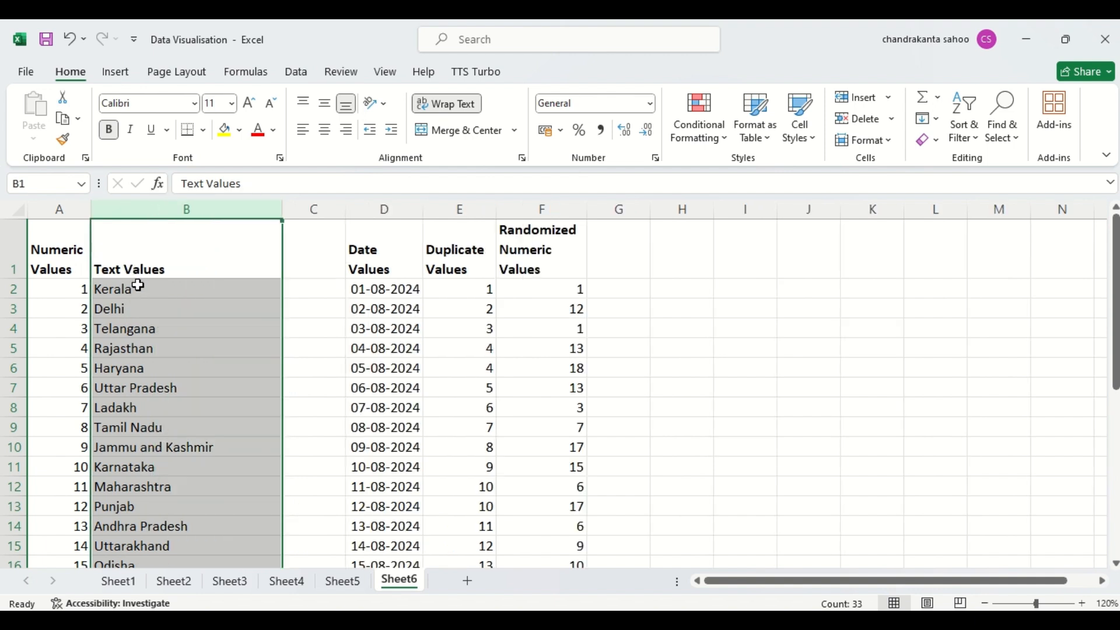
left_click(143, 305)
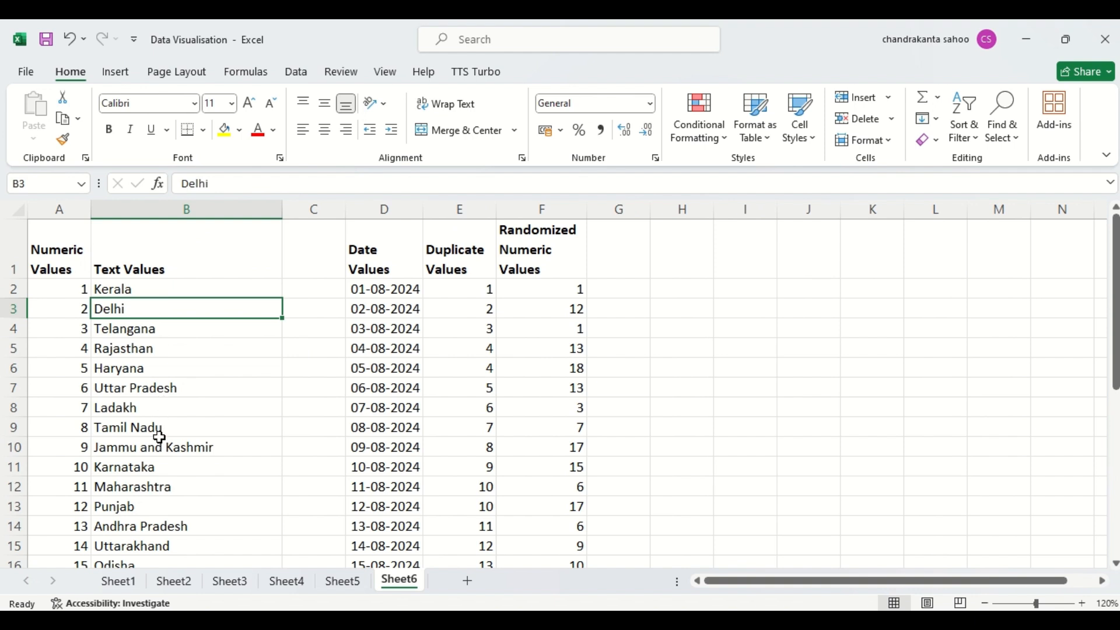
- Delete the empty column between the Text Values and Date Values columns
left_click(310, 208)
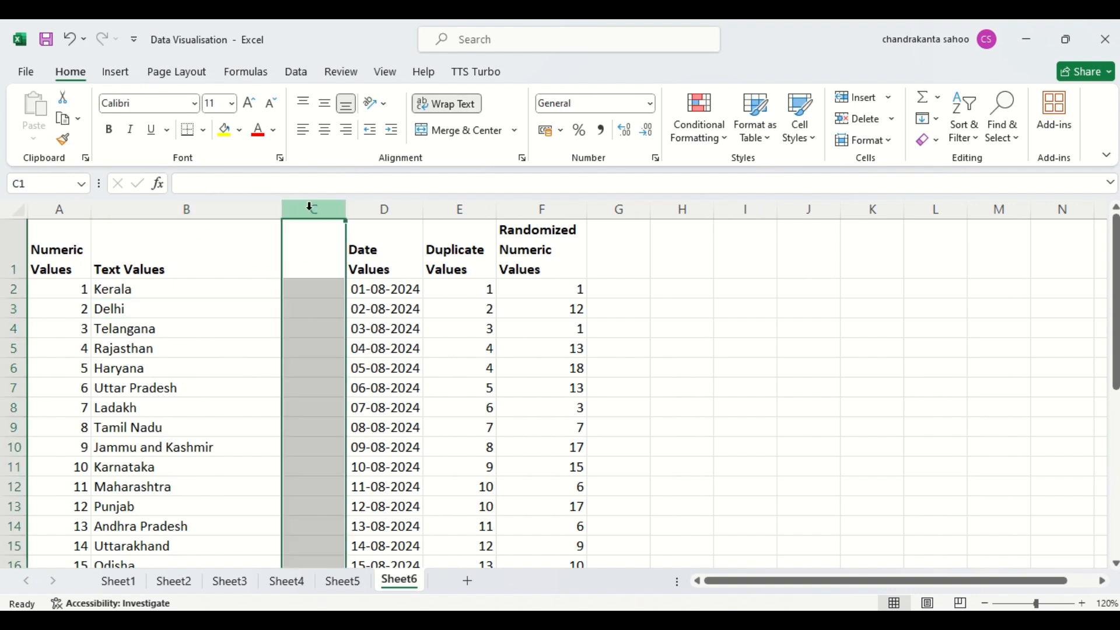
right_click(312, 210)
left_click(356, 396)
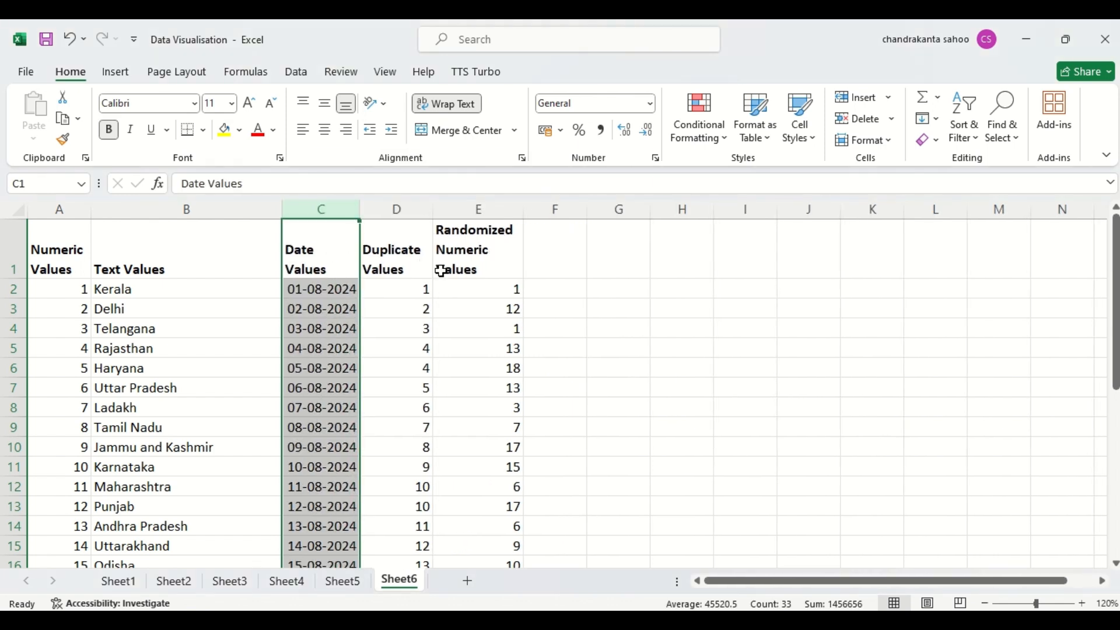
left_click(394, 246)
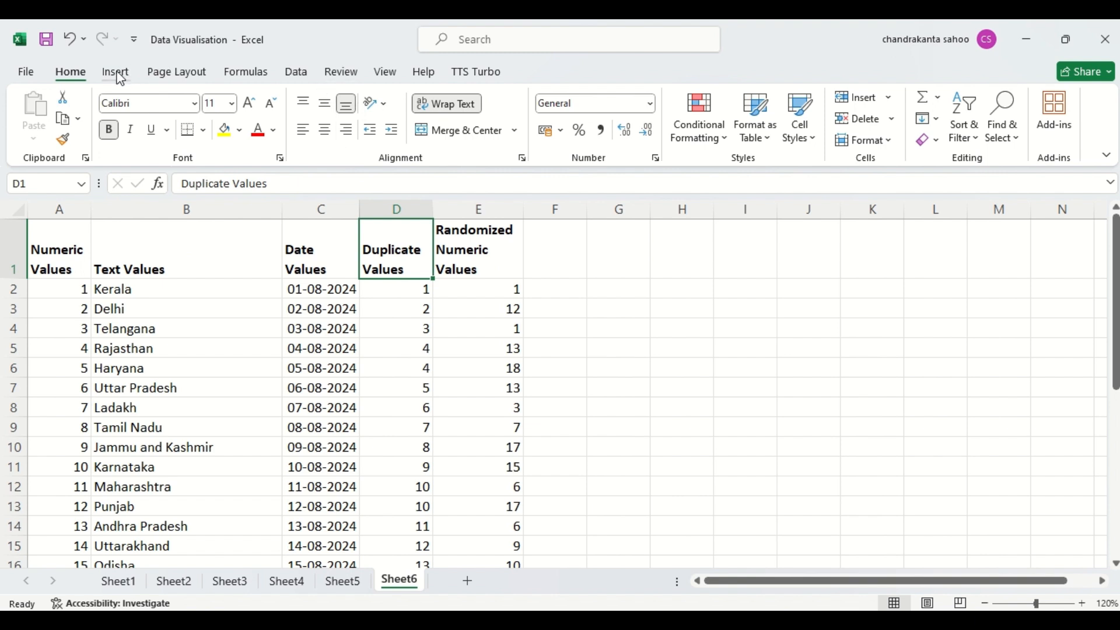
left_click(708, 134)
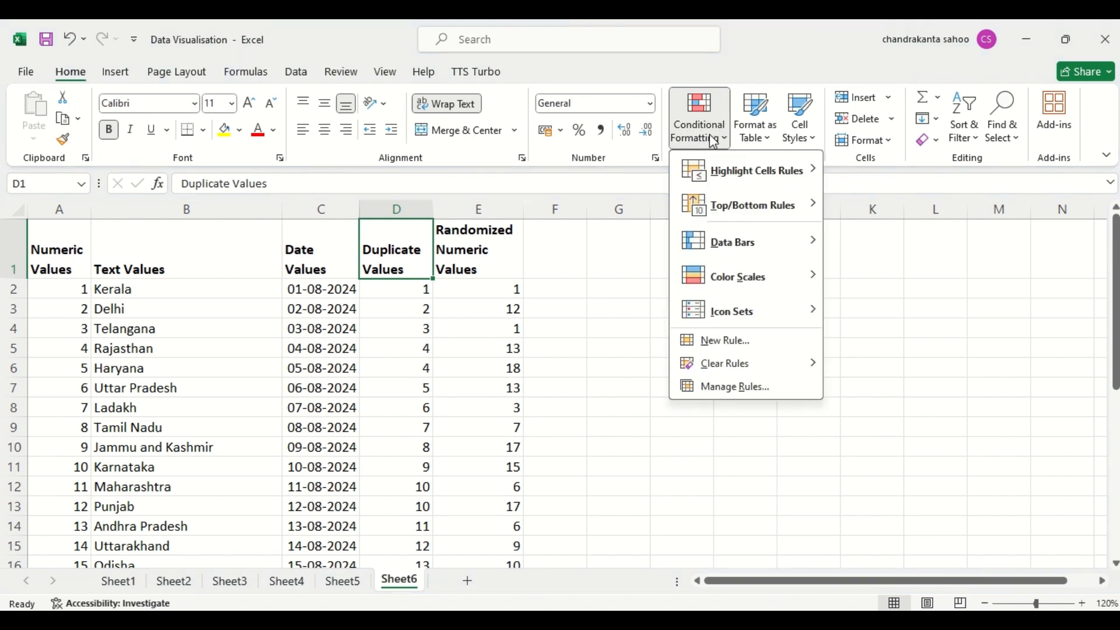
mouse_move(735, 177)
mouse_move(768, 259)
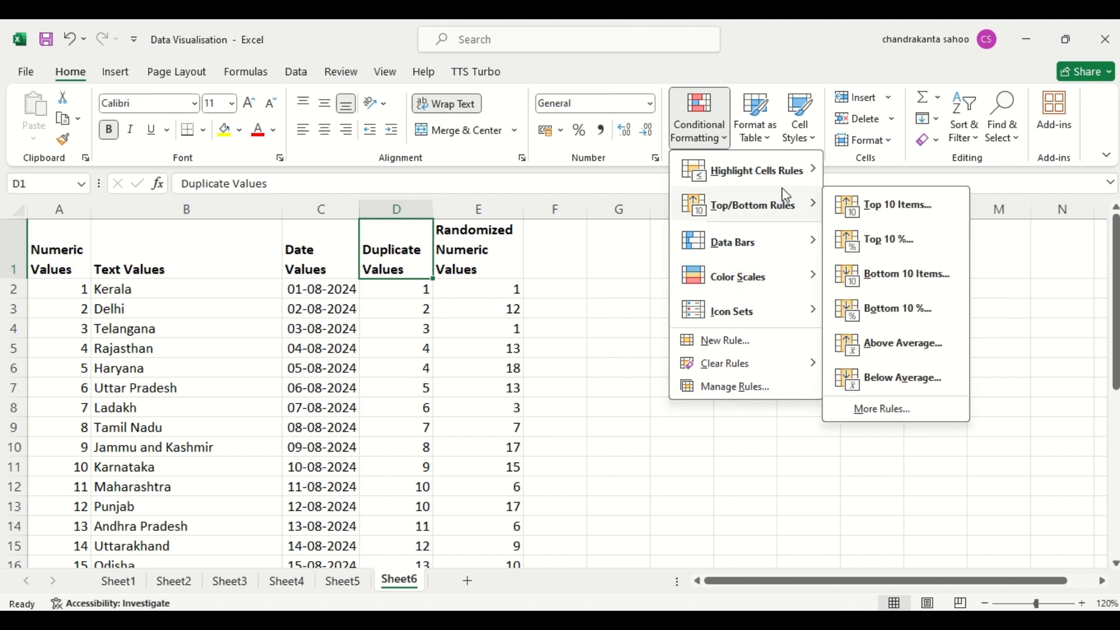
mouse_move(797, 180)
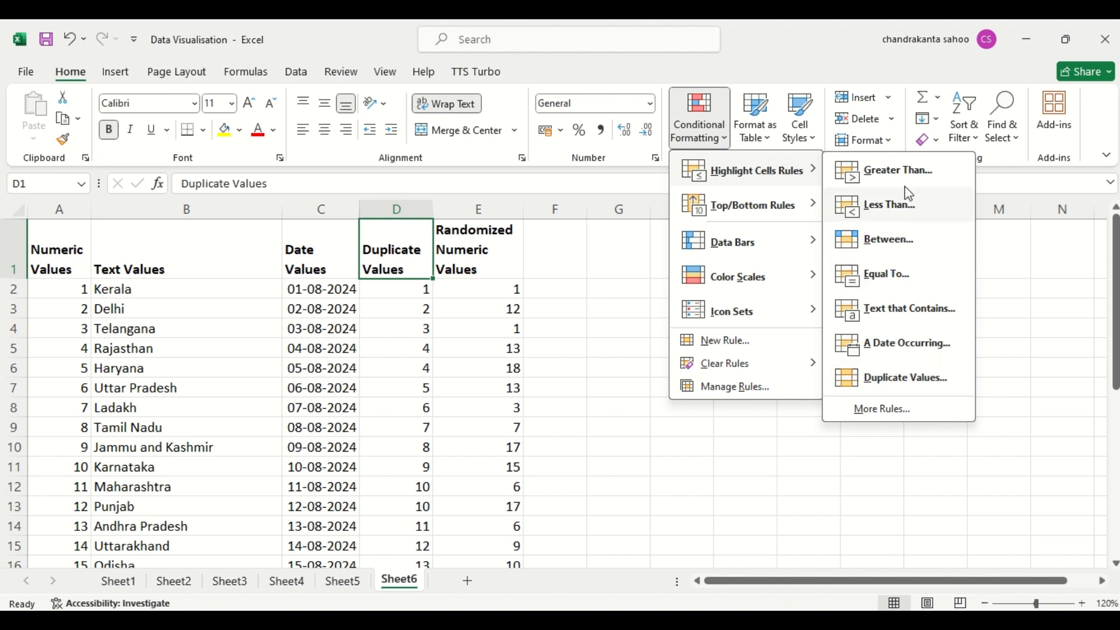
mouse_move(766, 210)
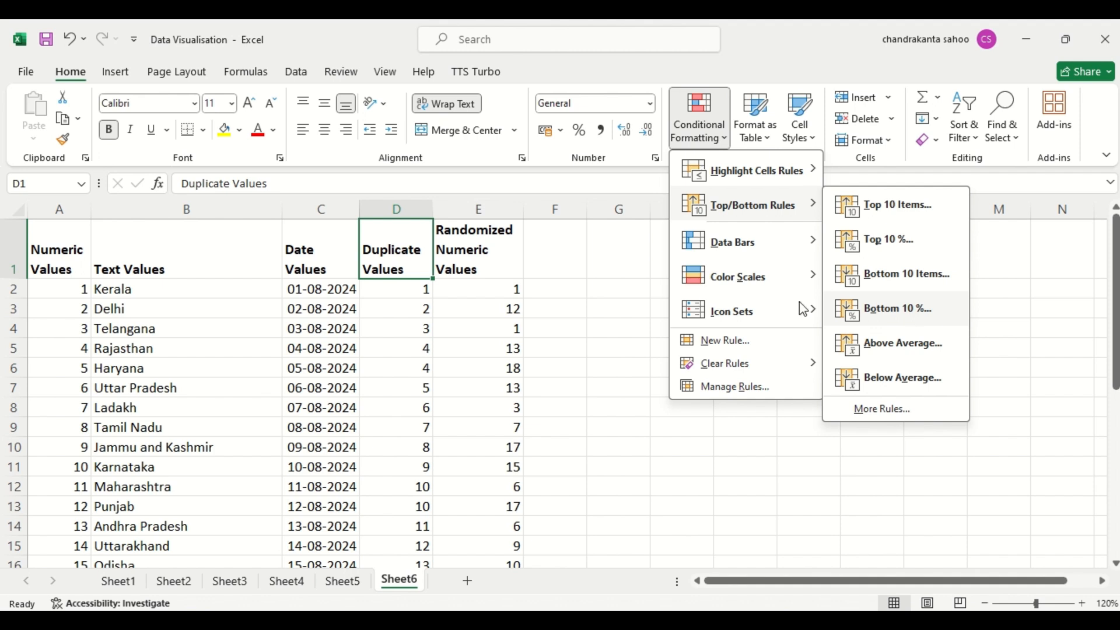
left_click(567, 303)
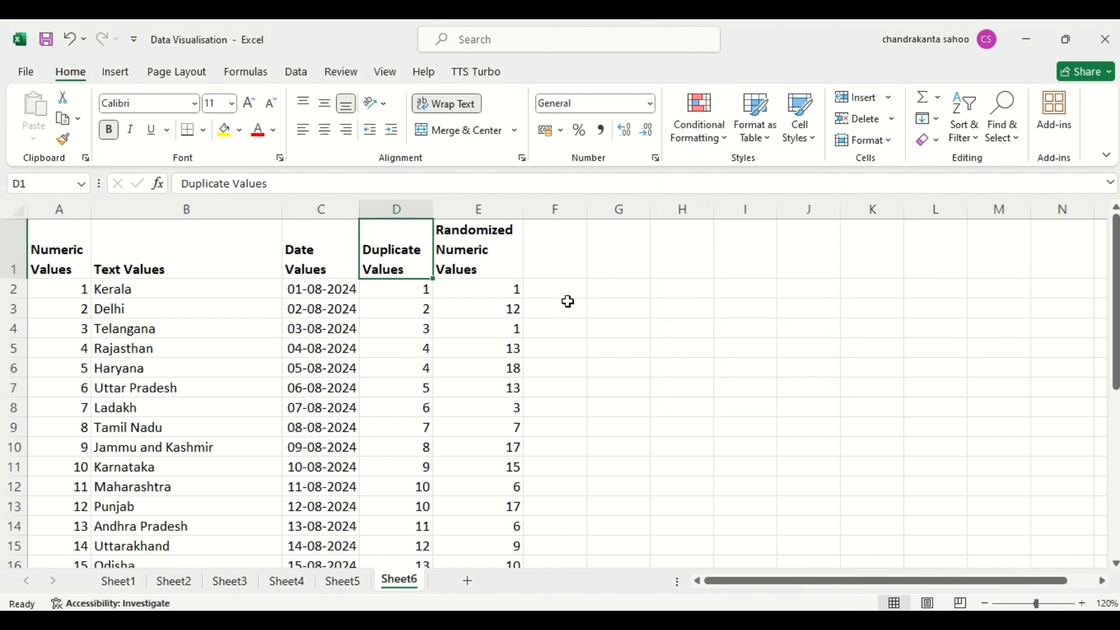
- Set up a Greater Than conditional formatting rule on the Numeric Values column with a threshold of 10
left_click(63, 208)
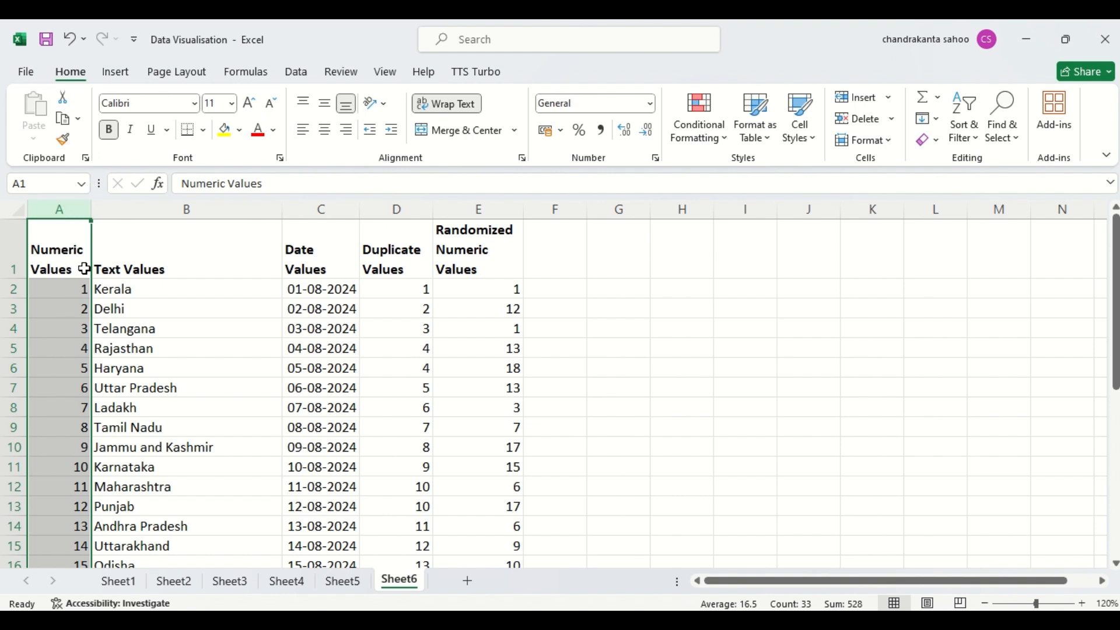
left_click(718, 146)
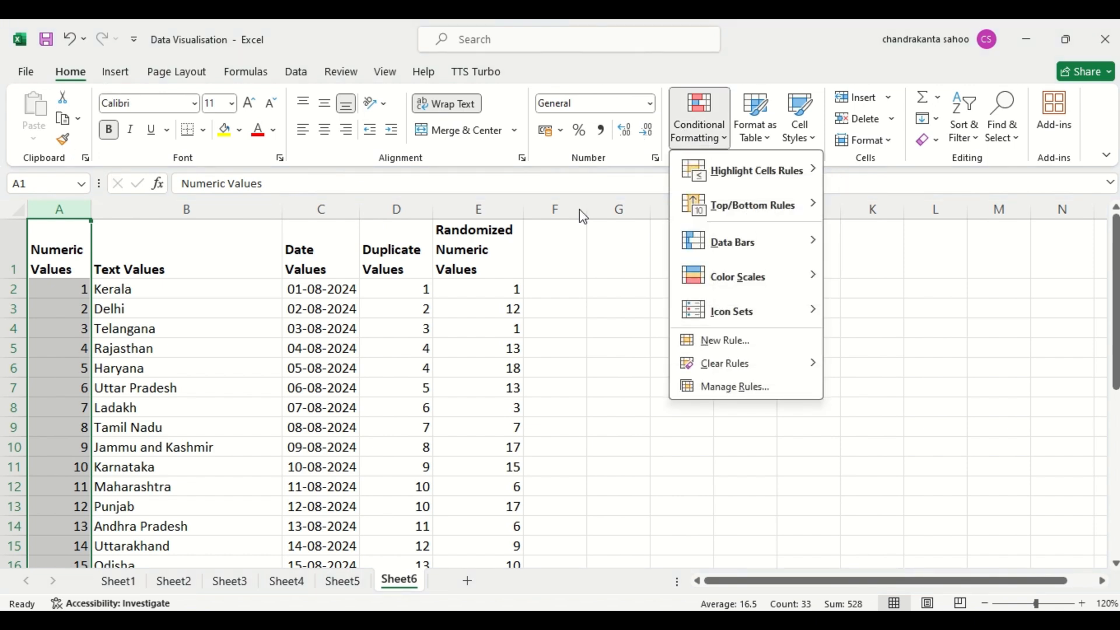
mouse_move(735, 171)
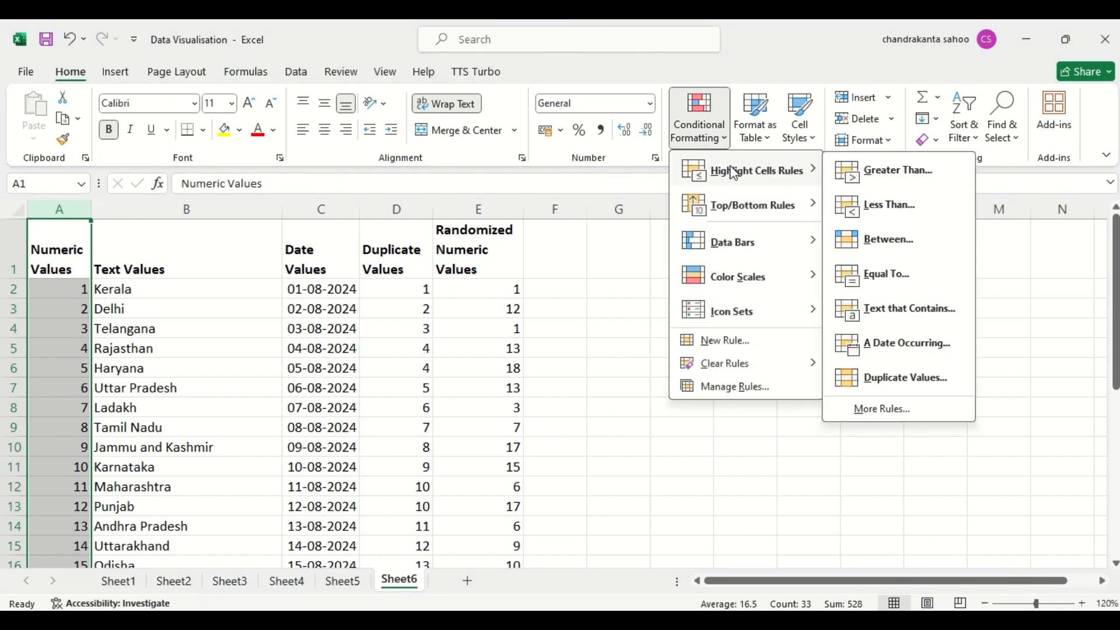
left_click(895, 174)
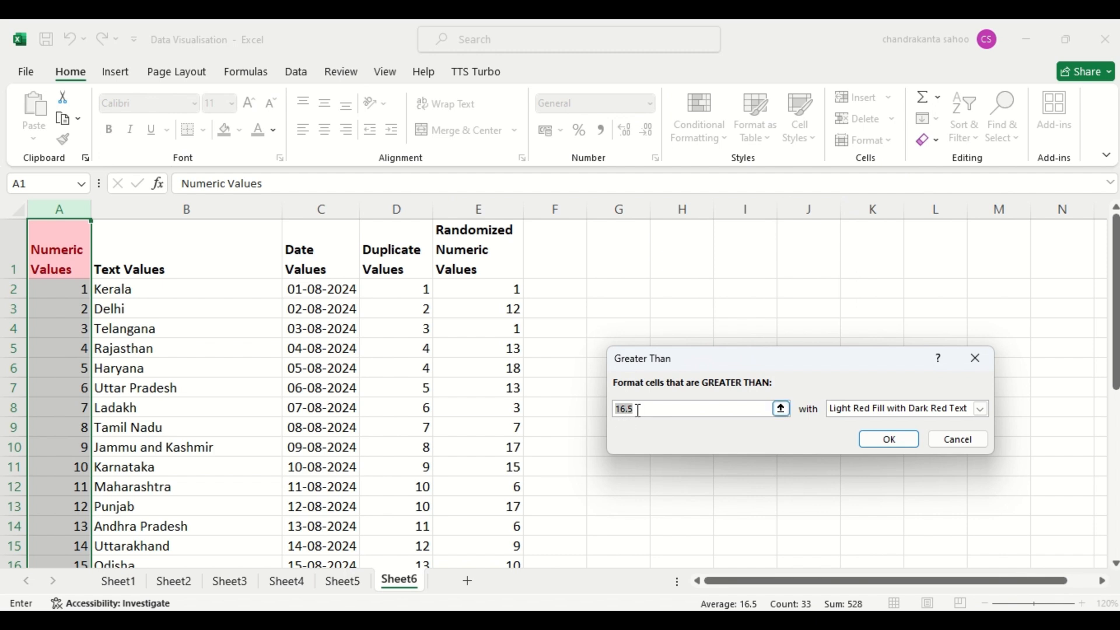
type("1")
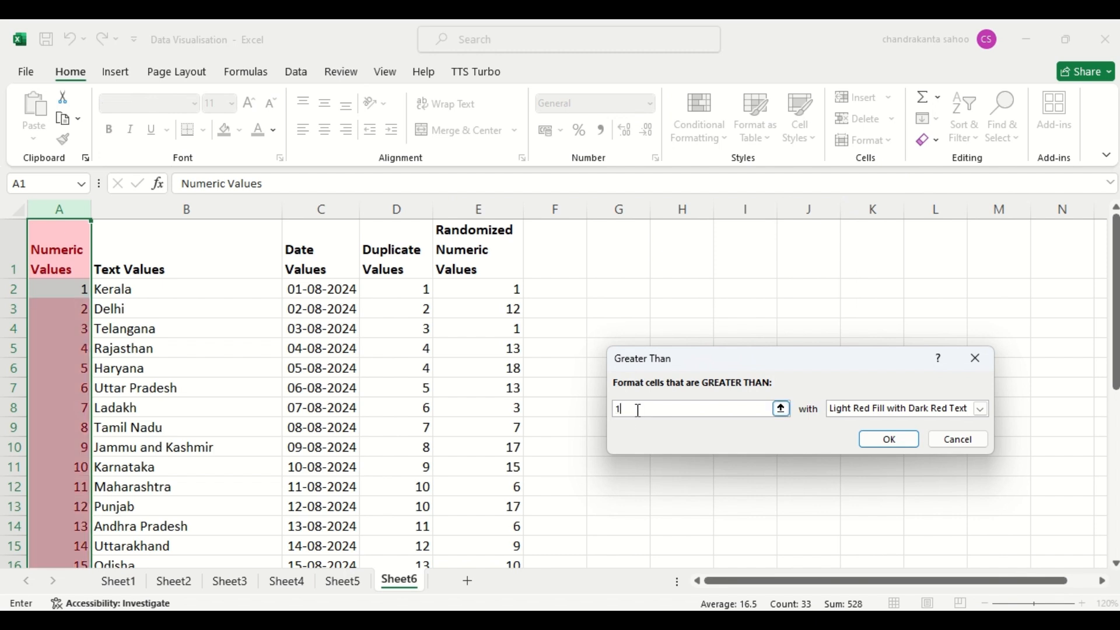
type("0")
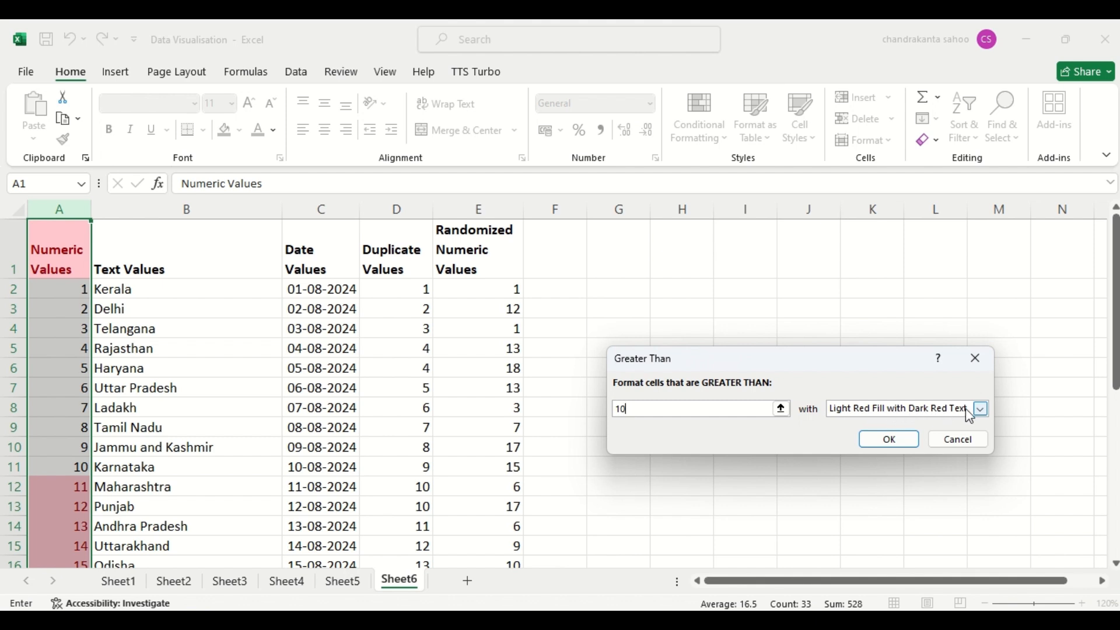
- Give the Greater Than rule a custom format with a medium blue background fill and apply it
left_click(981, 409)
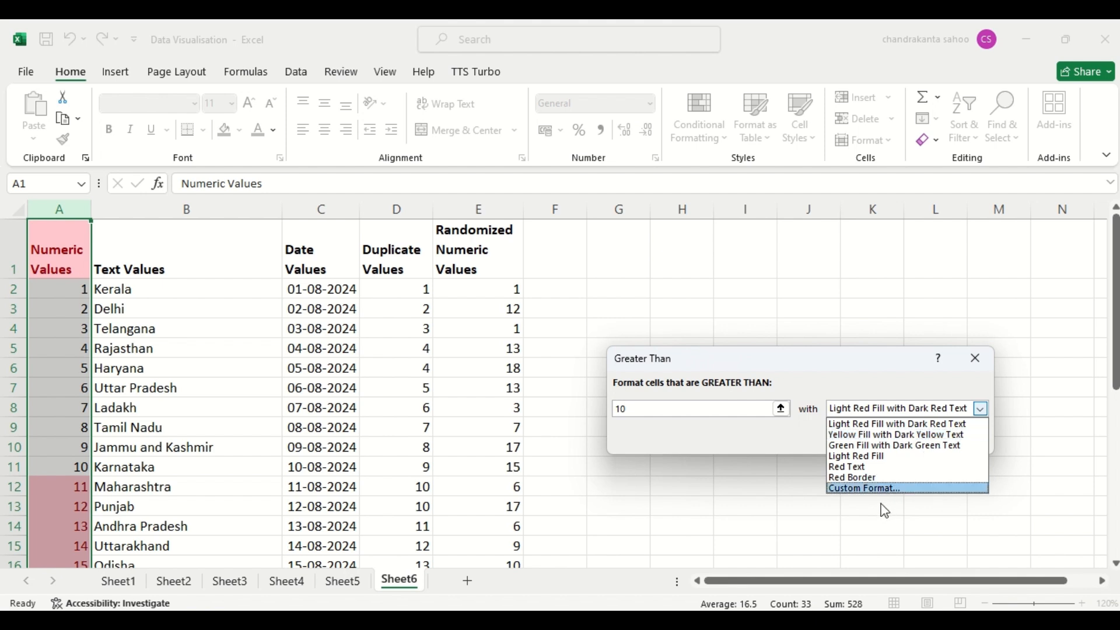
left_click(874, 490)
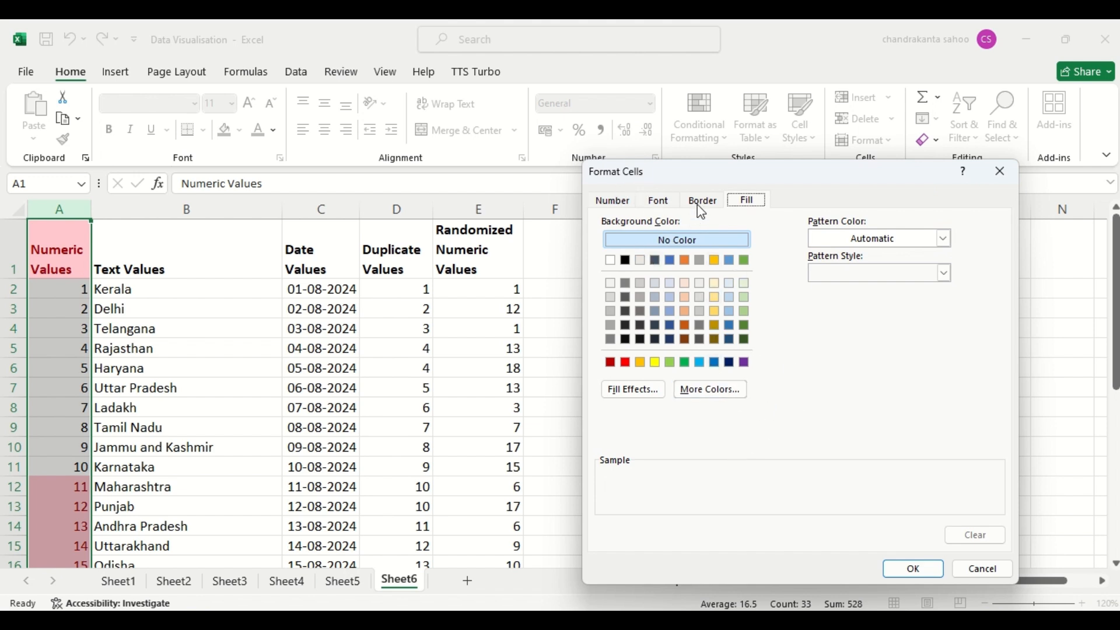
left_click(733, 326)
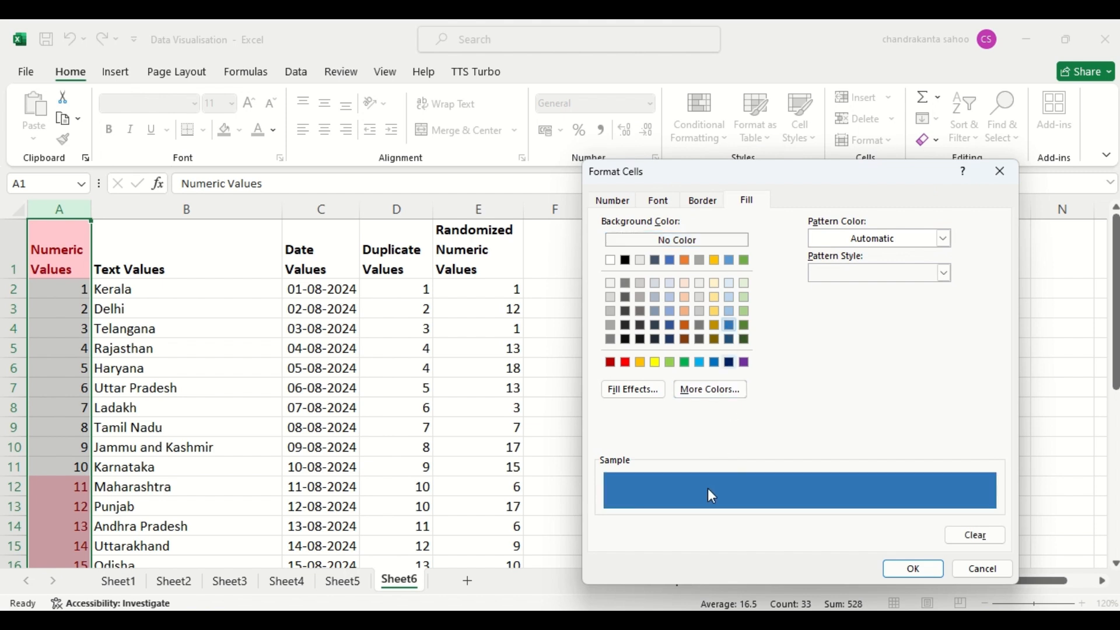
left_click(914, 570)
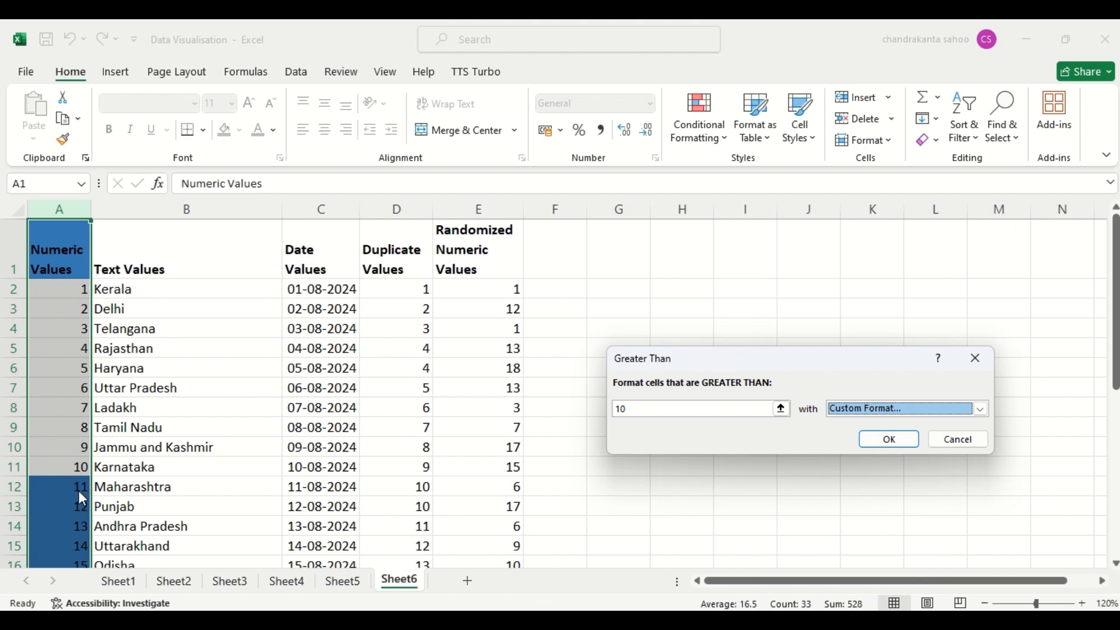
left_click(899, 441)
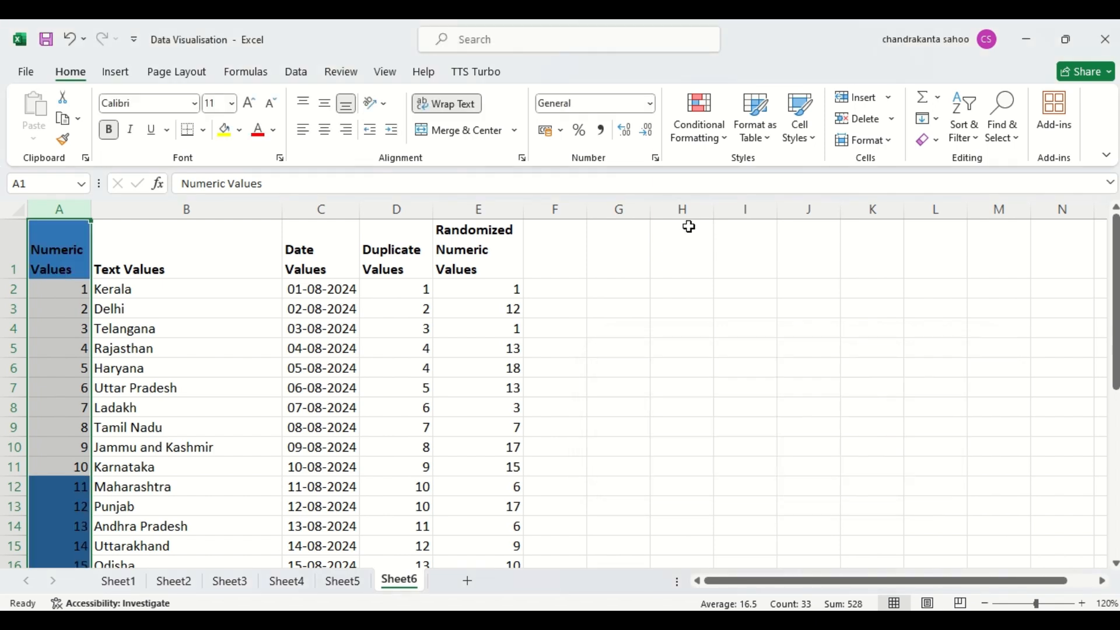
- Clear the Greater Than conditional formatting rule from the selected Numeric Values column
left_click(702, 137)
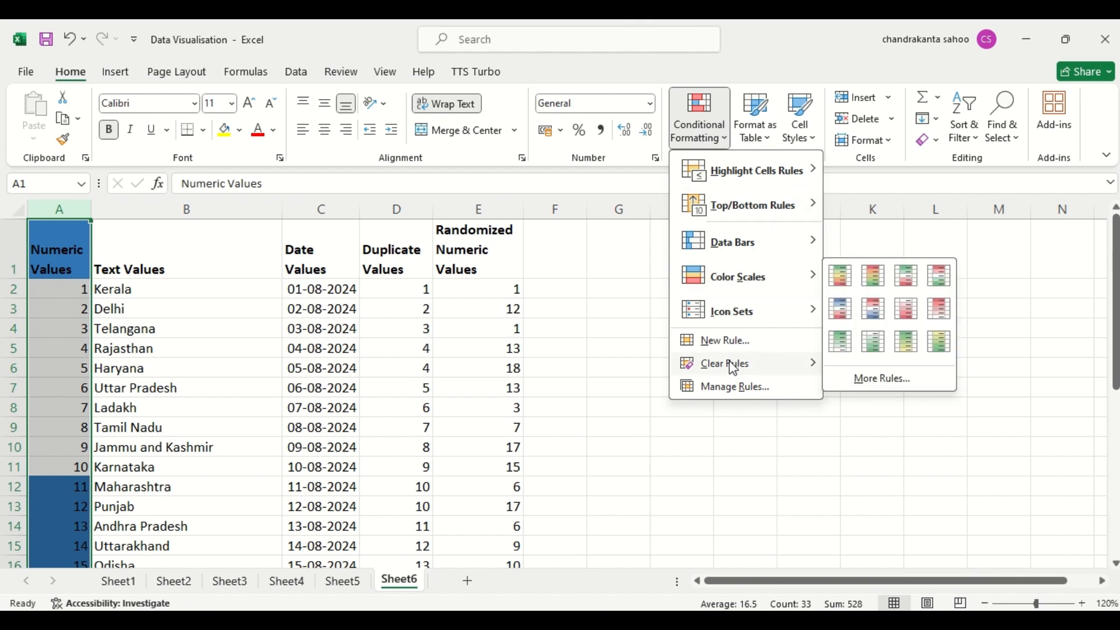
mouse_move(735, 368)
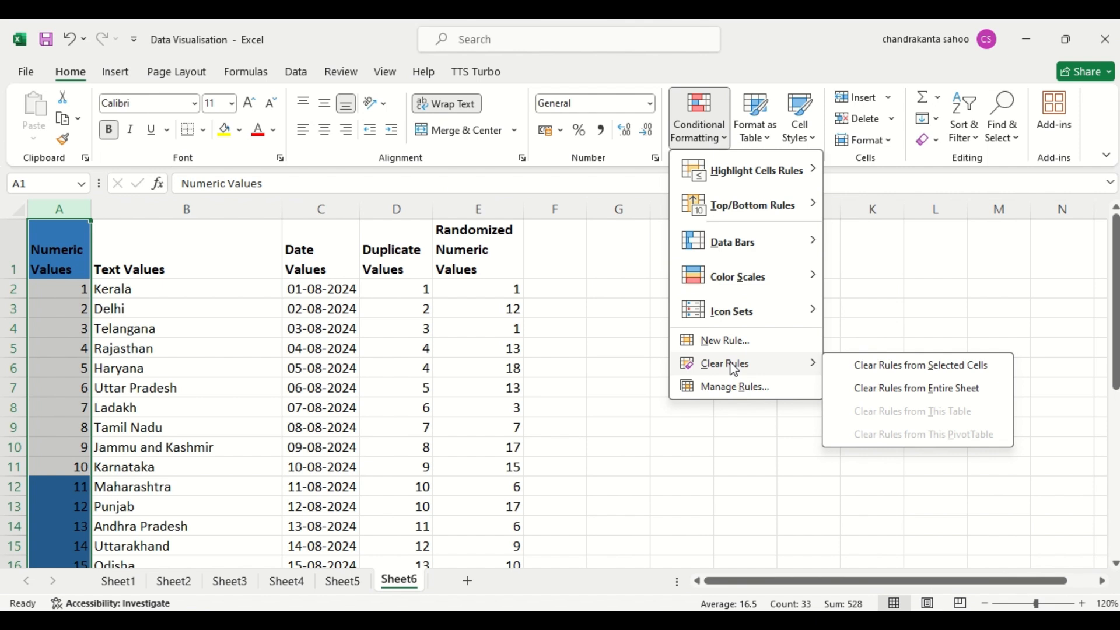
left_click(881, 368)
- Highlight cells less than 10 in the Numeric Values column using Light Red Fill with Dark Red Text
left_click(710, 148)
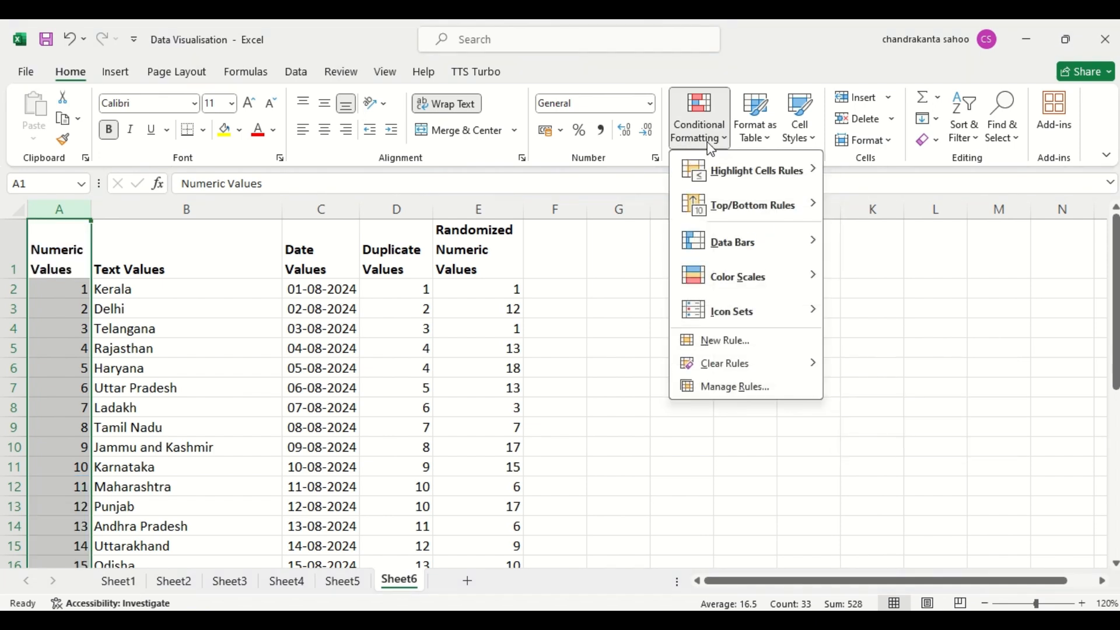
mouse_move(717, 170)
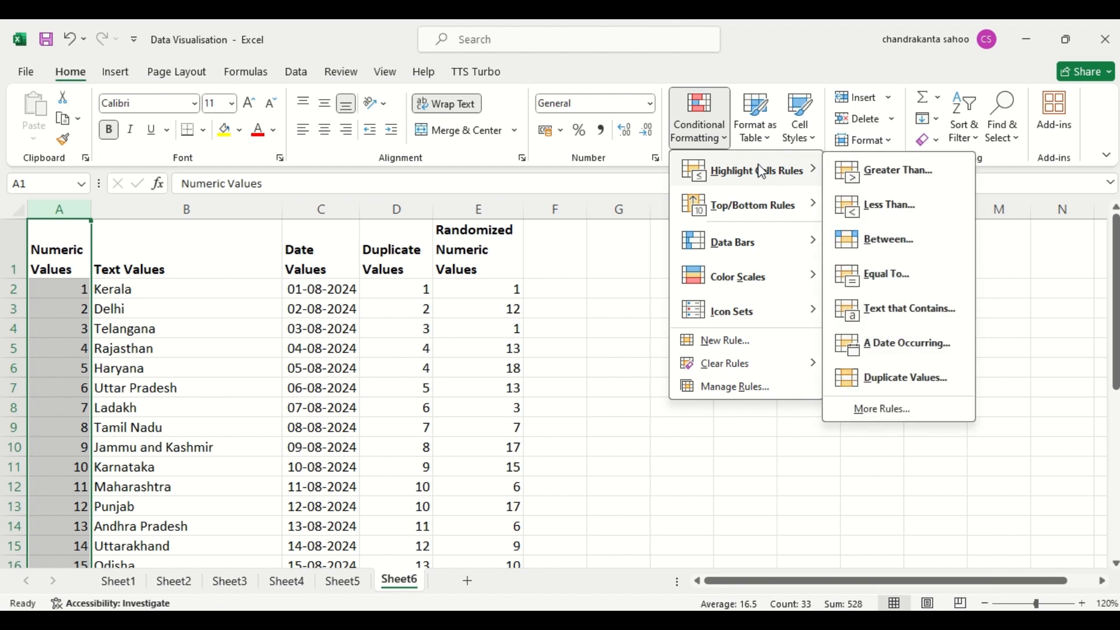
left_click(884, 222)
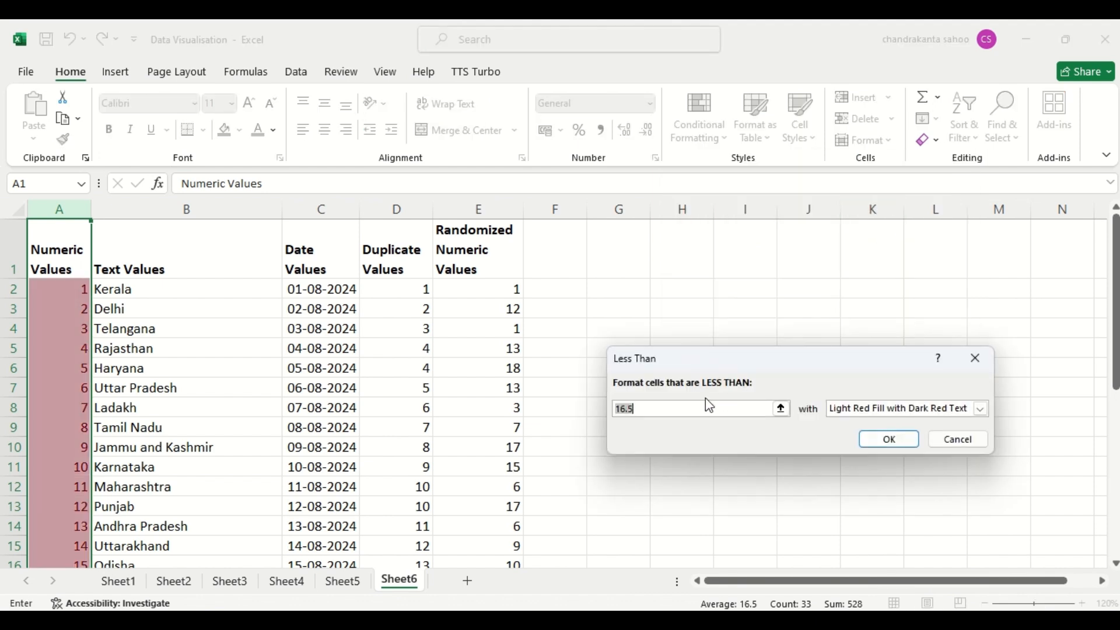
type("10")
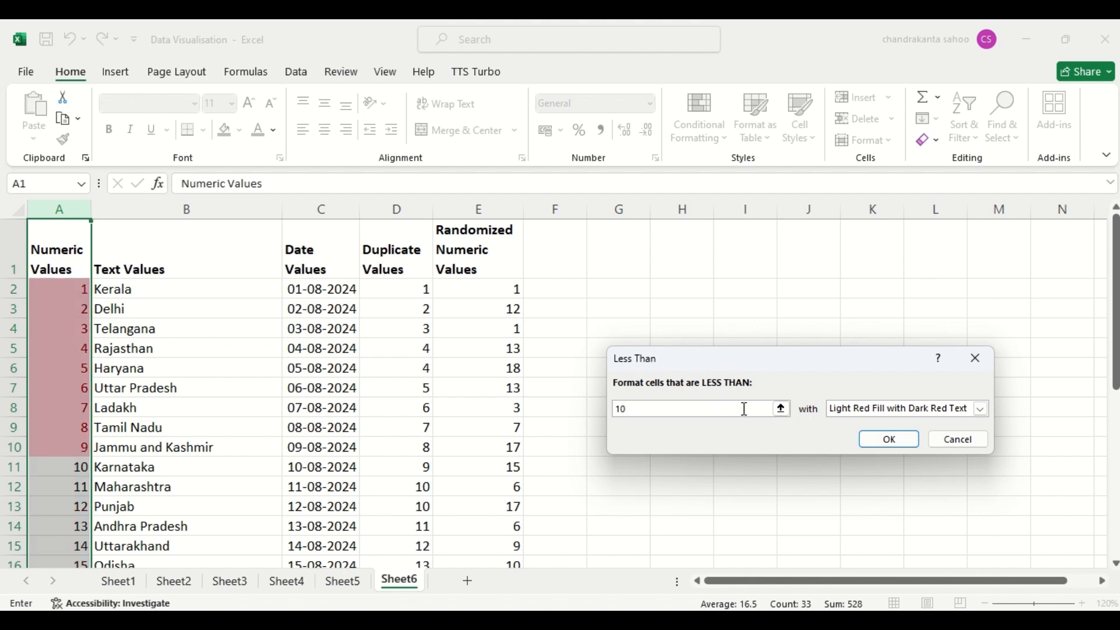
left_click(893, 445)
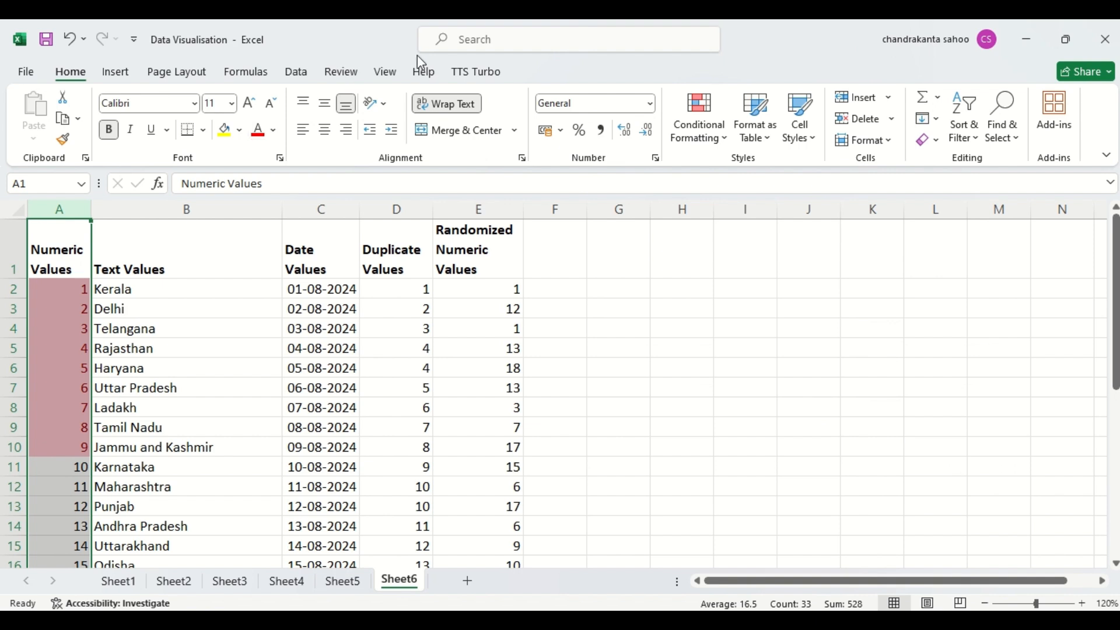
- Clear the Less Than conditional formatting rule from the selected Numeric Values column
left_click(717, 137)
mouse_move(754, 175)
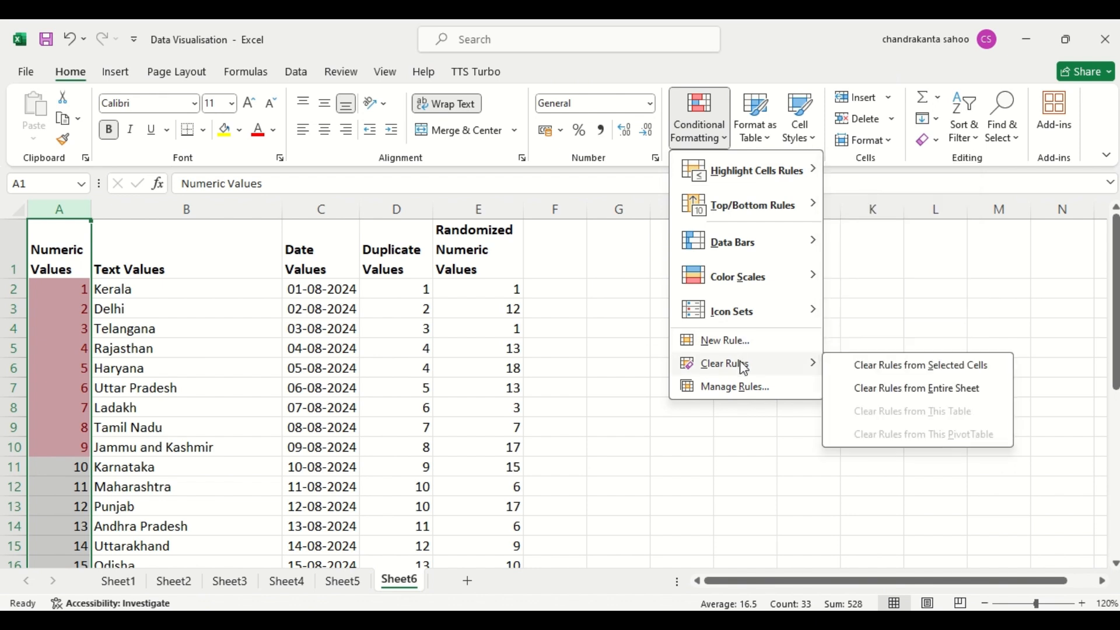
mouse_move(731, 372)
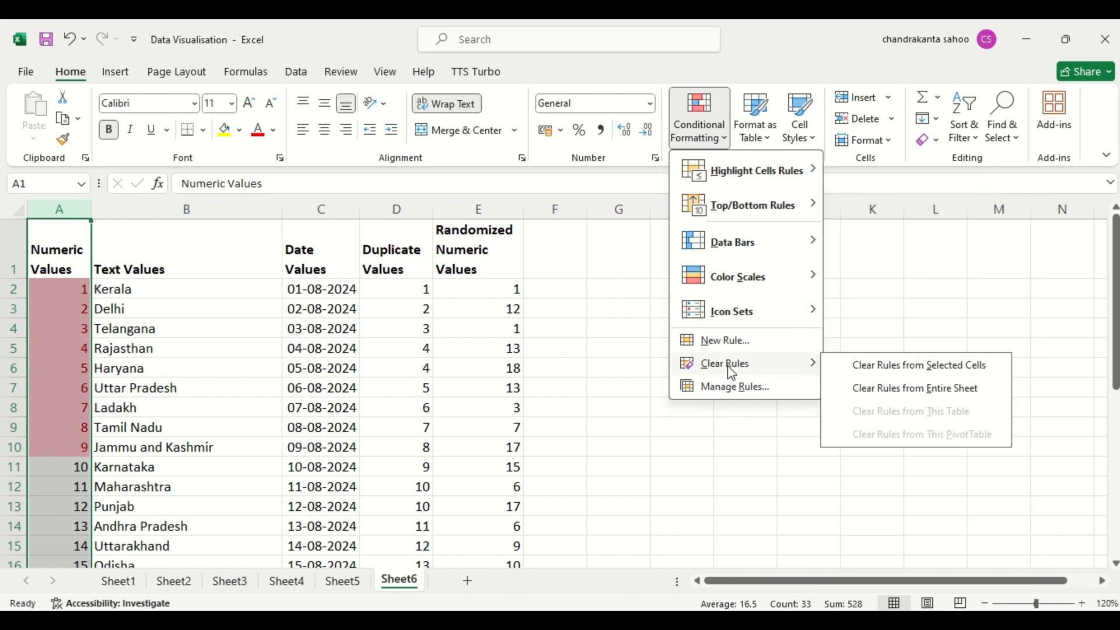
left_click(885, 364)
- Highlight cells between 10 and 15 in the Numeric Values column using Light Red Fill with Dark Red Text
left_click(719, 131)
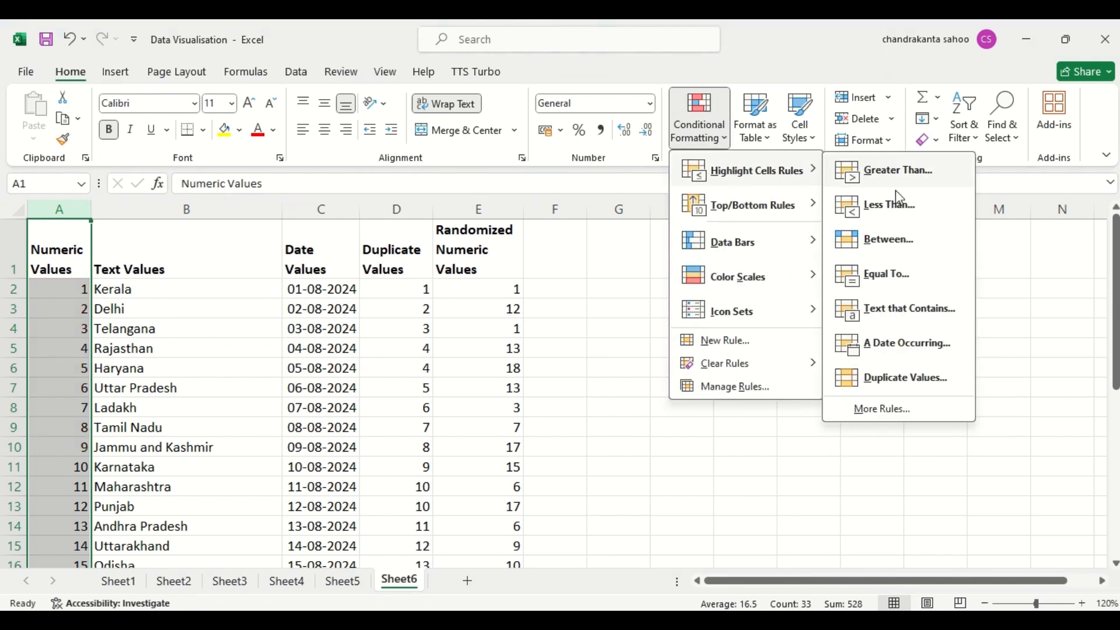
left_click(899, 240)
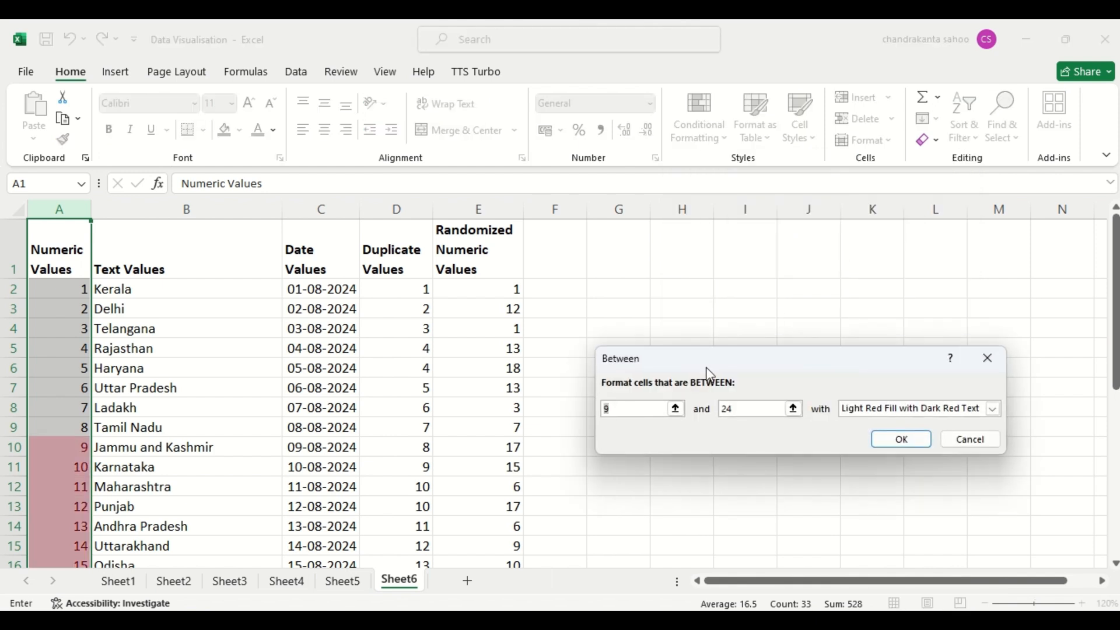
key("BackSpace")
type("1")
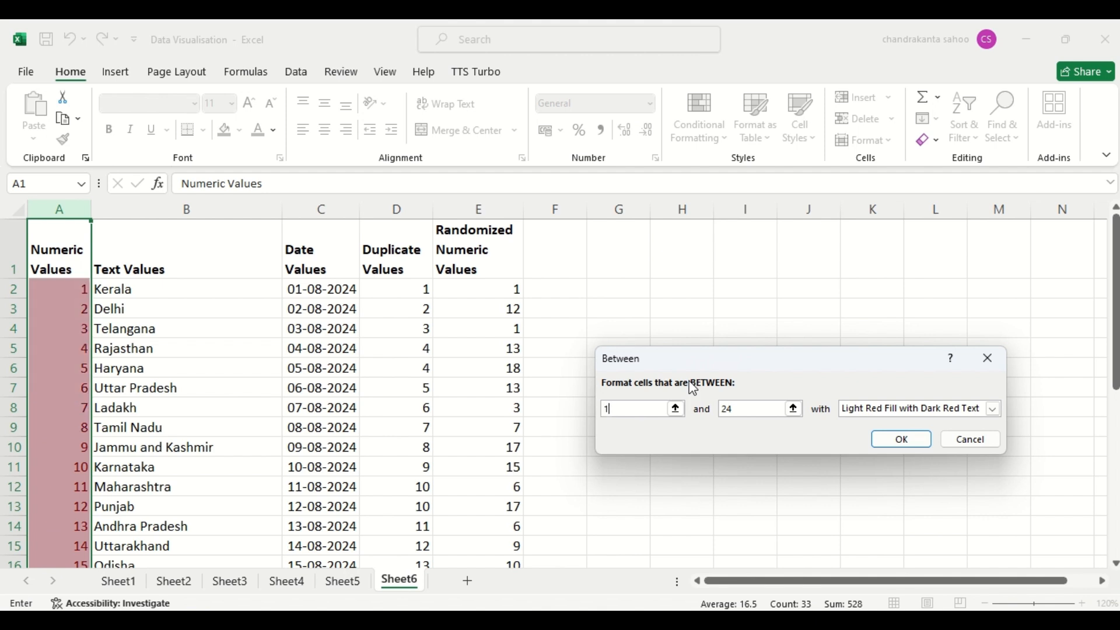
type("0")
left_click(735, 412)
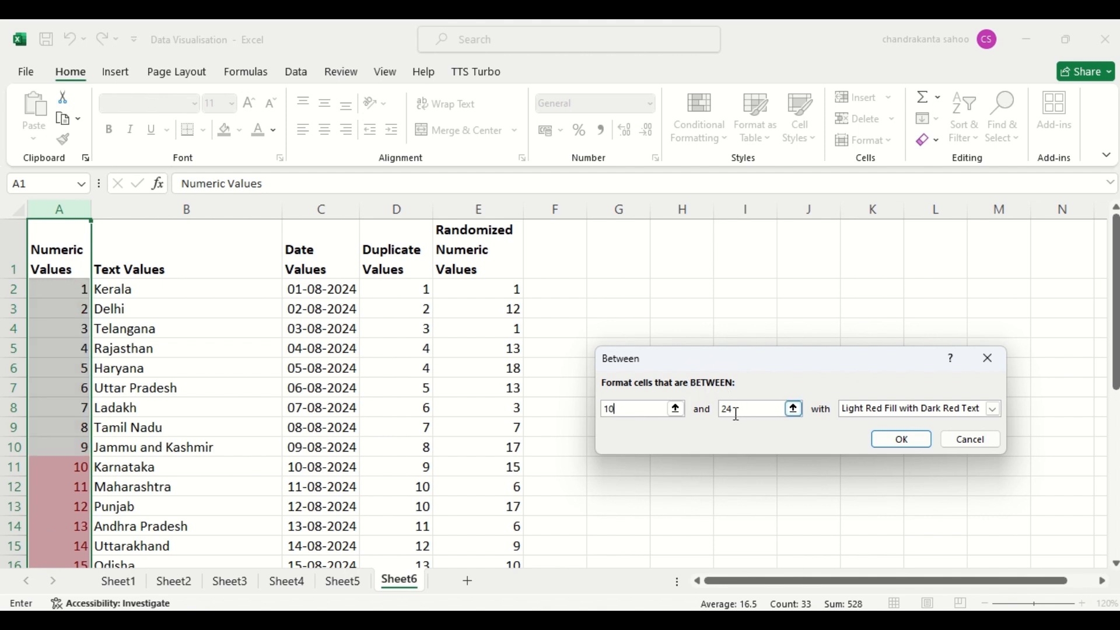
key("BackSpace")
type("1")
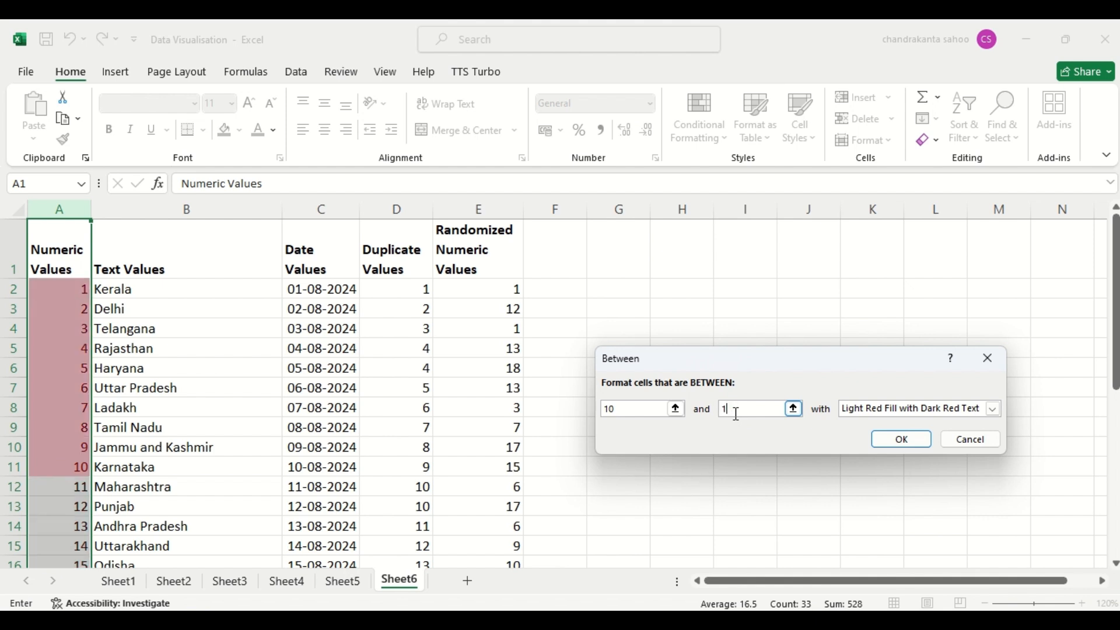
type("5")
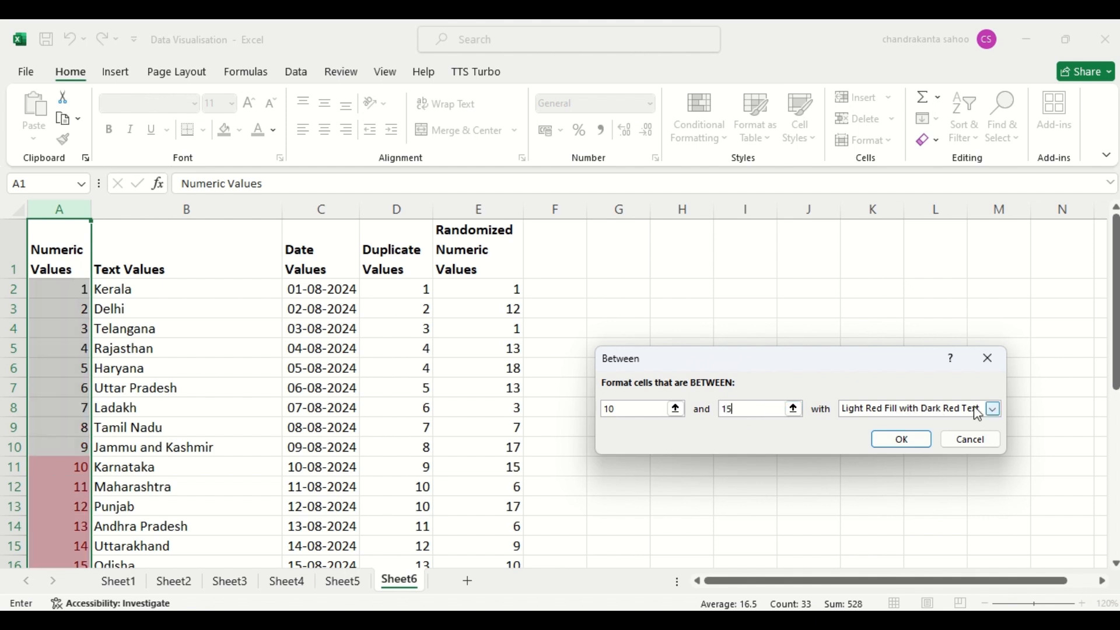
left_click(902, 440)
left_click(906, 444)
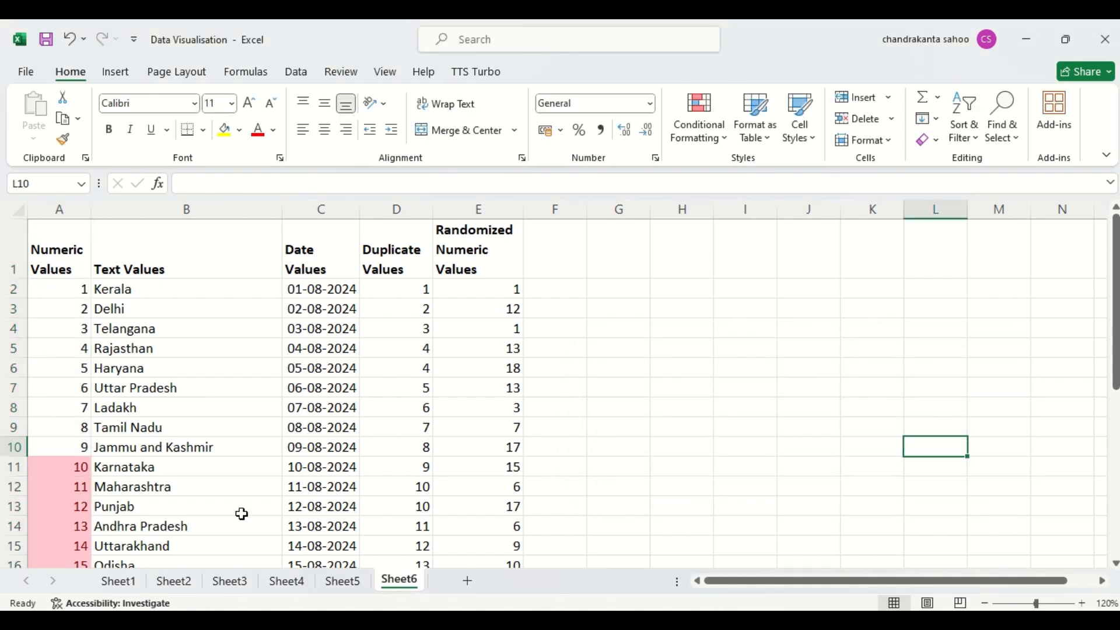
- Examine which cells in the Numeric Values column are highlighted by the Between rule
left_click(81, 521)
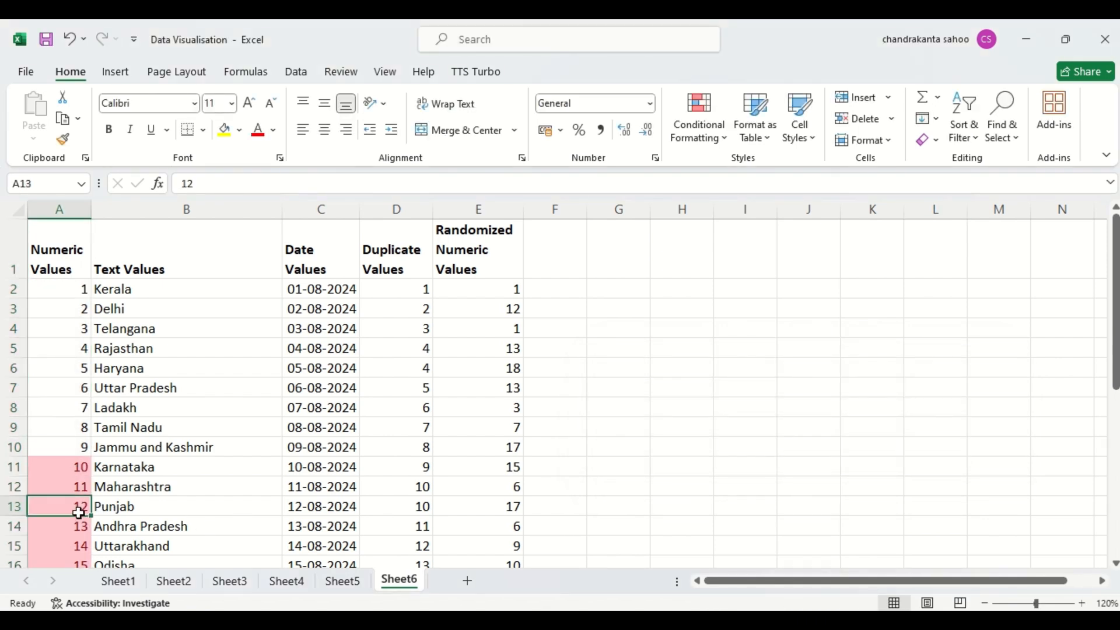
key("Down")
key("Down")
key("Down")
key("Down")
key("Down")
key("Down")
key("Down")
key("Up")
key("Up")
key("Up")
key("Up")
key("Up")
key("Up")
key("Up")
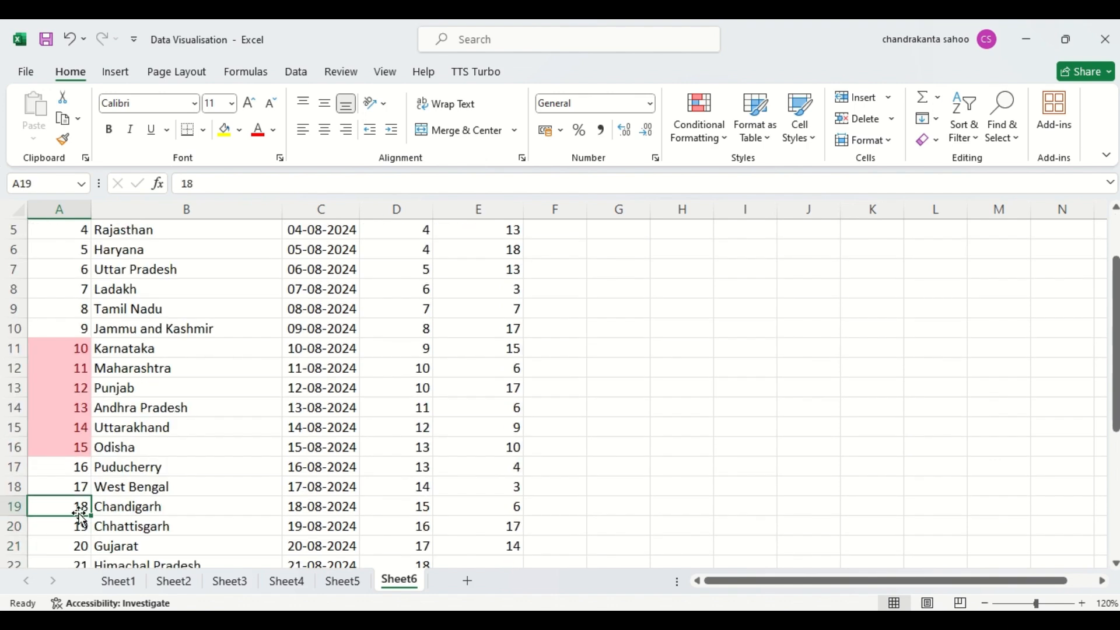
key("ctrl+Up")
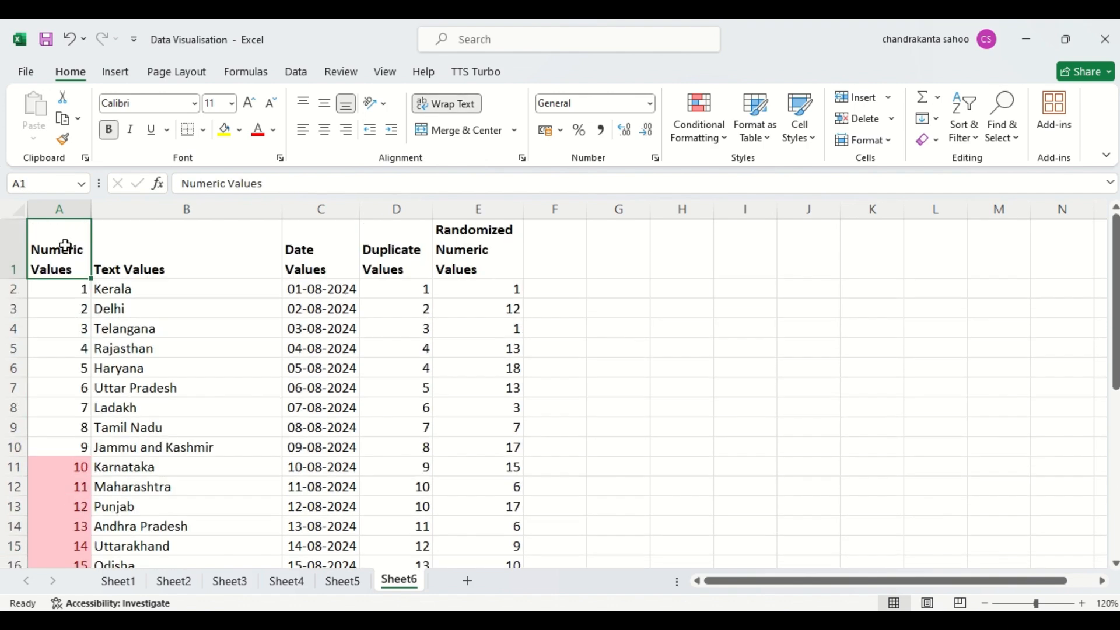
- Select the whole Numeric Values column and clear its Between conditional formatting rule
left_click(62, 209)
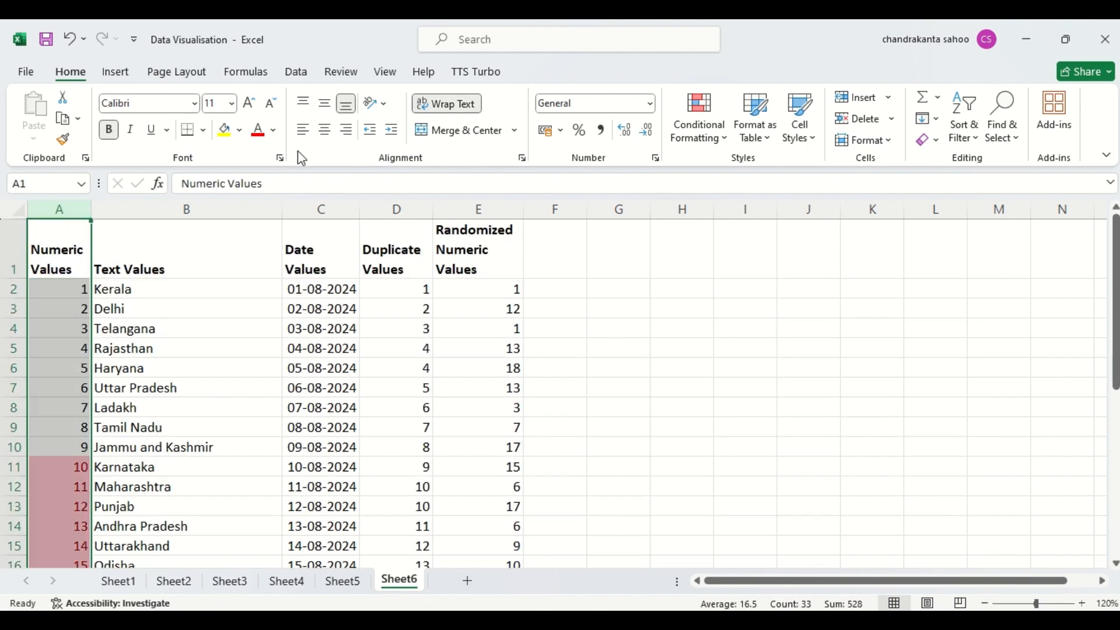
left_click(709, 123)
mouse_move(734, 180)
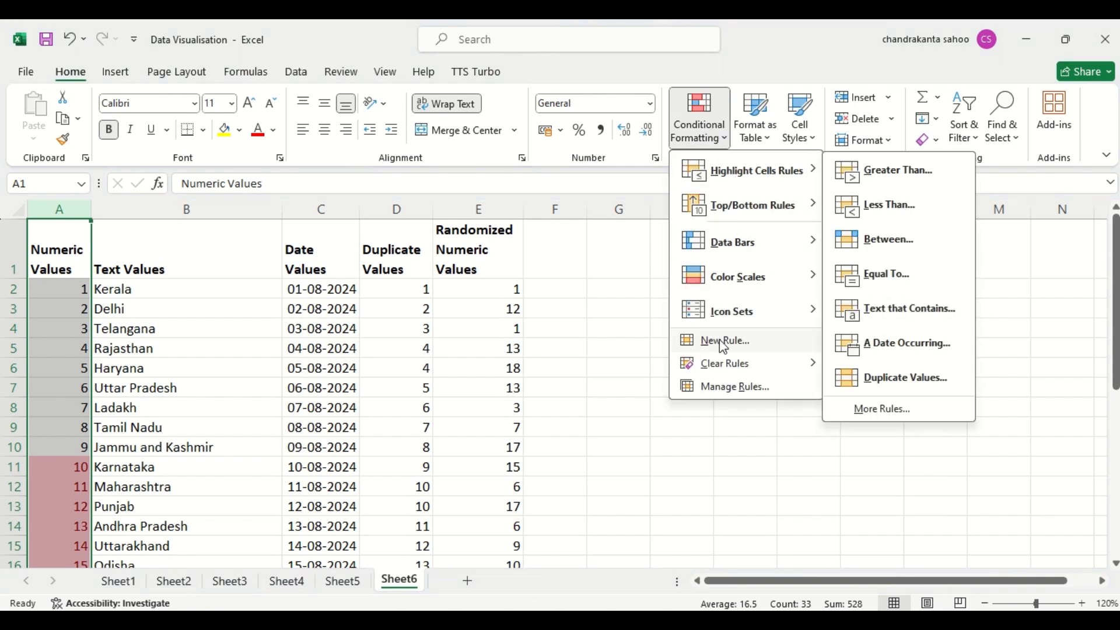
mouse_move(732, 365)
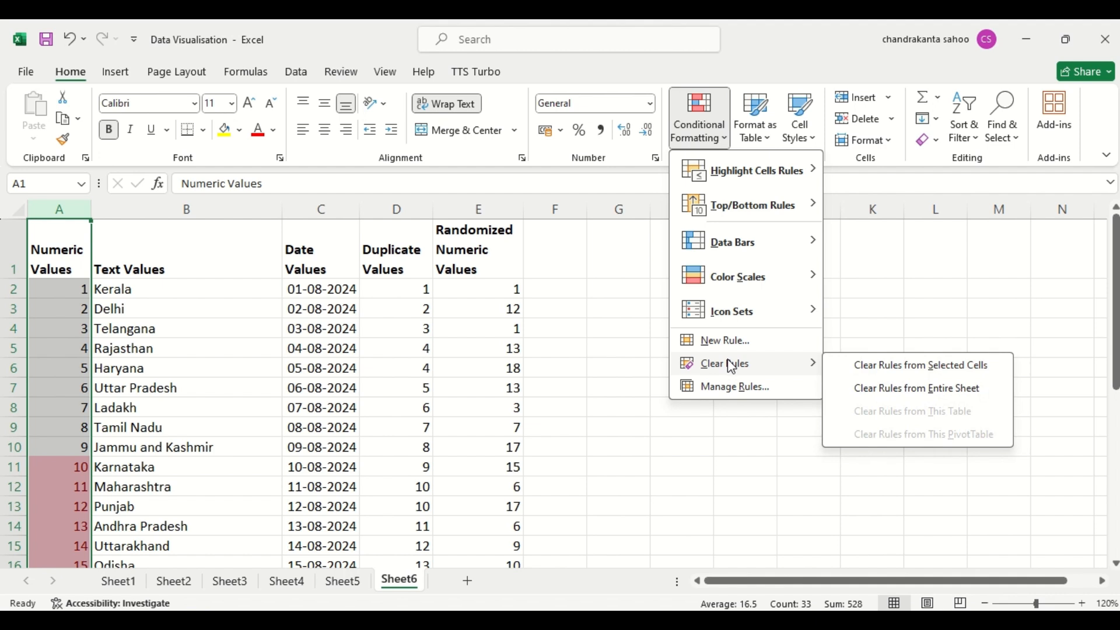
left_click(905, 366)
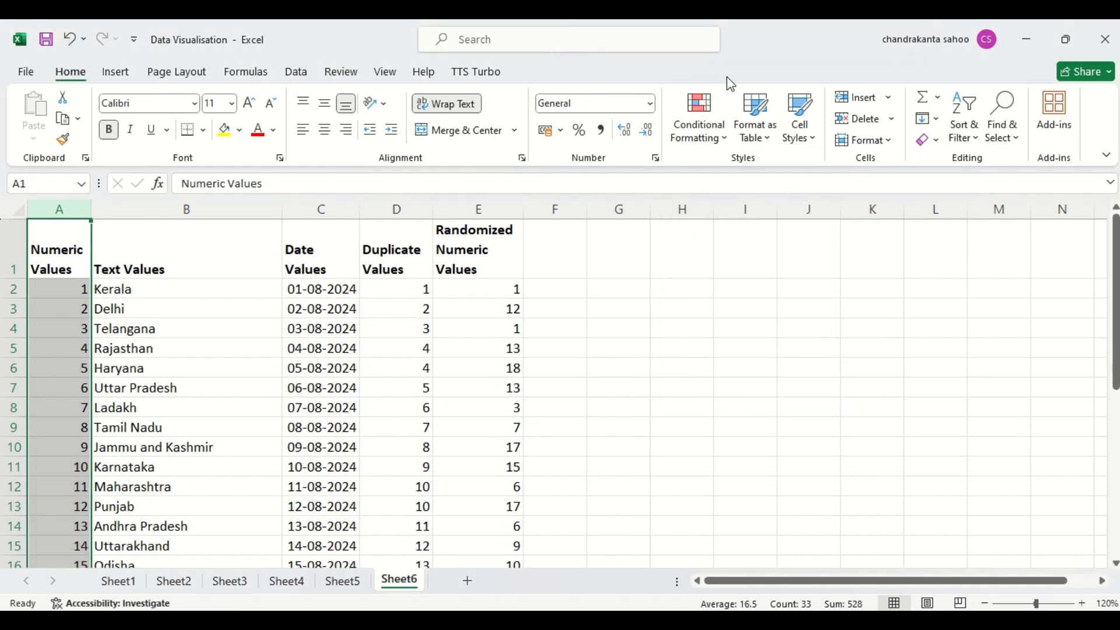
- Highlight cells equal to 5 in the Numeric Values column using Light Red Fill with Dark Red Text
left_click(699, 140)
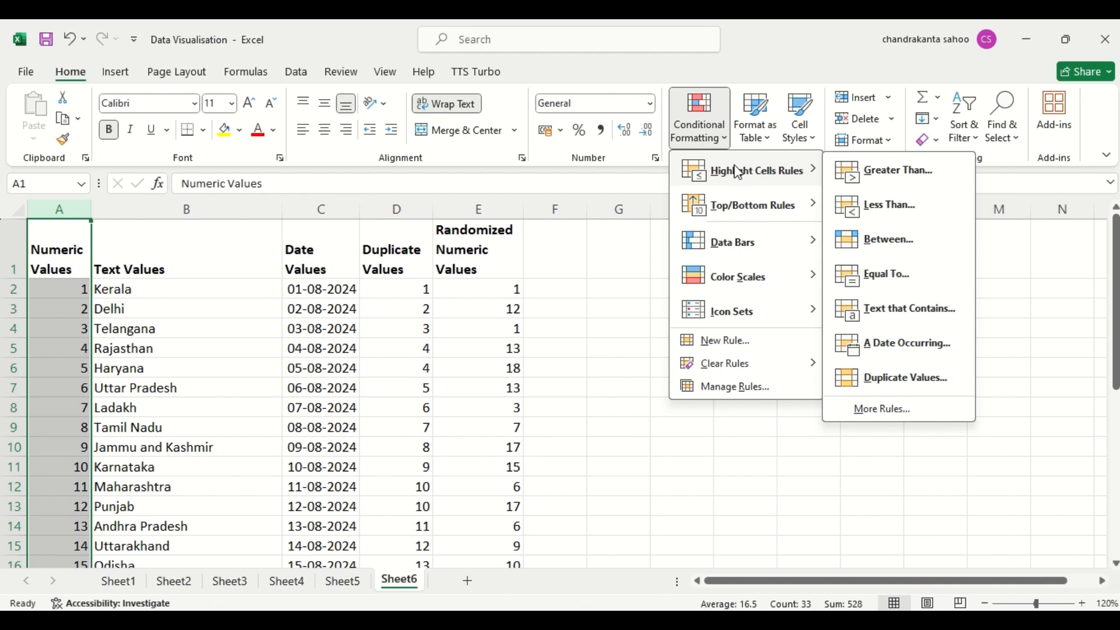
left_click(906, 274)
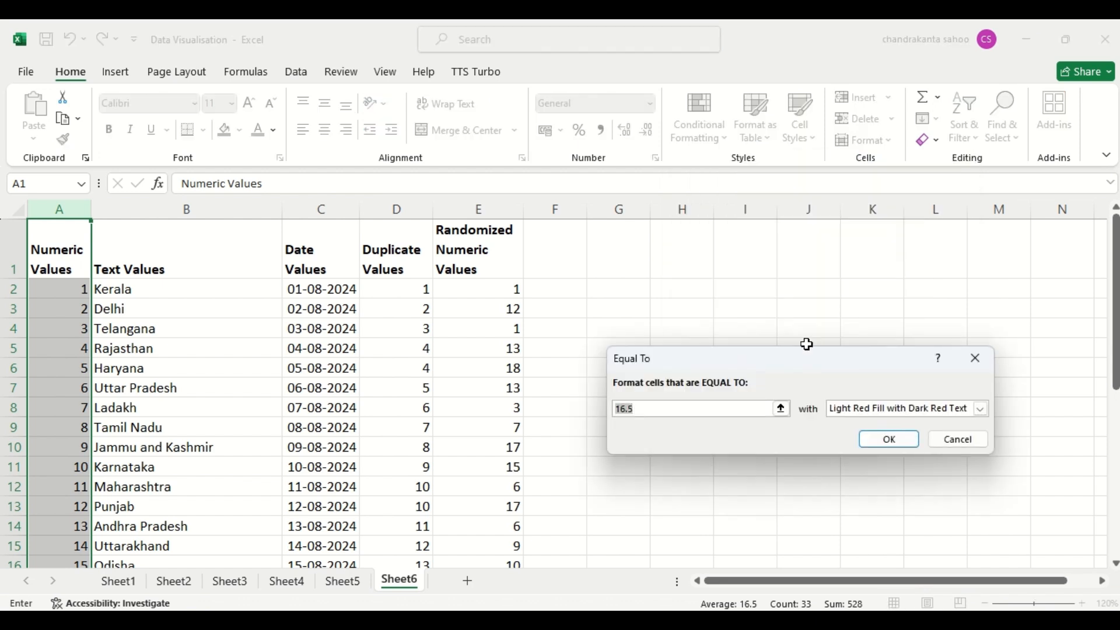
type("5")
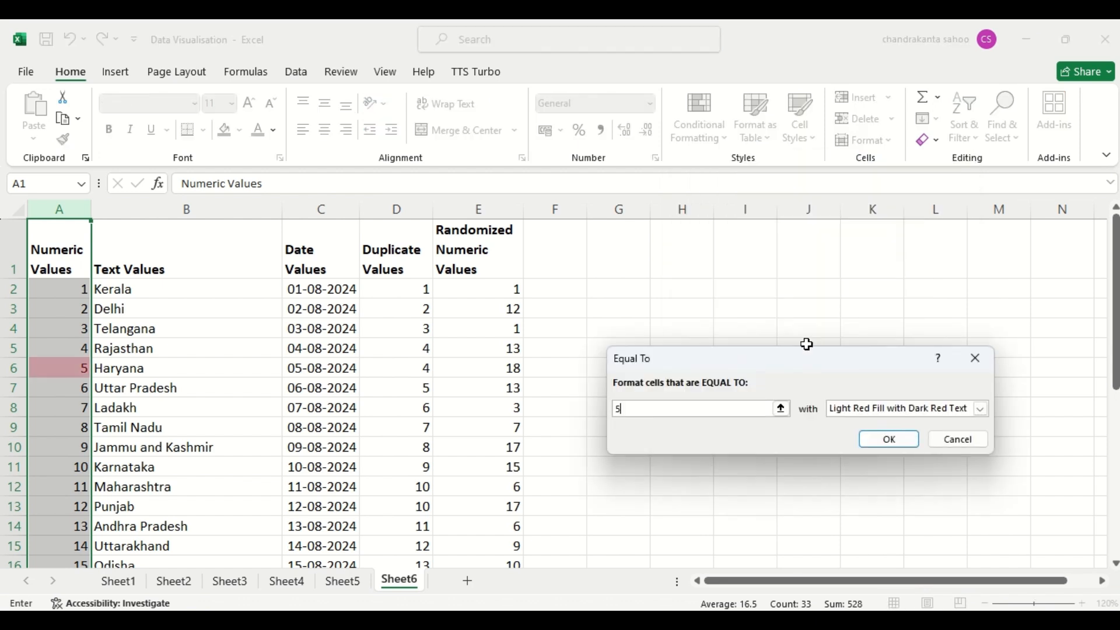
left_click(885, 443)
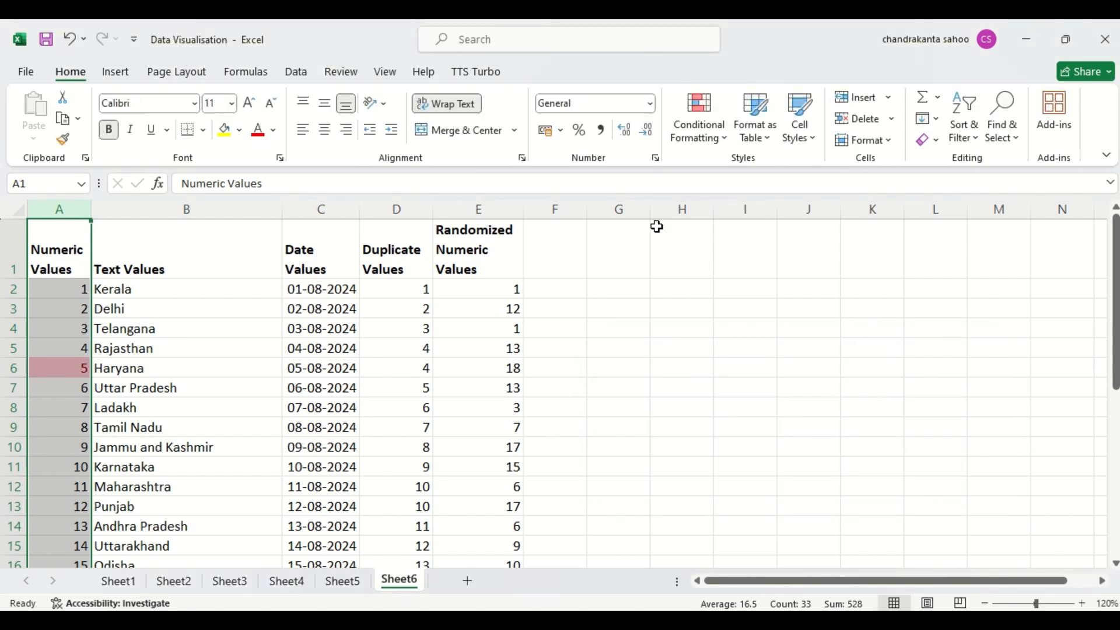
- Clear the Equal To conditional formatting rule from the selected Numeric Values column
left_click(700, 140)
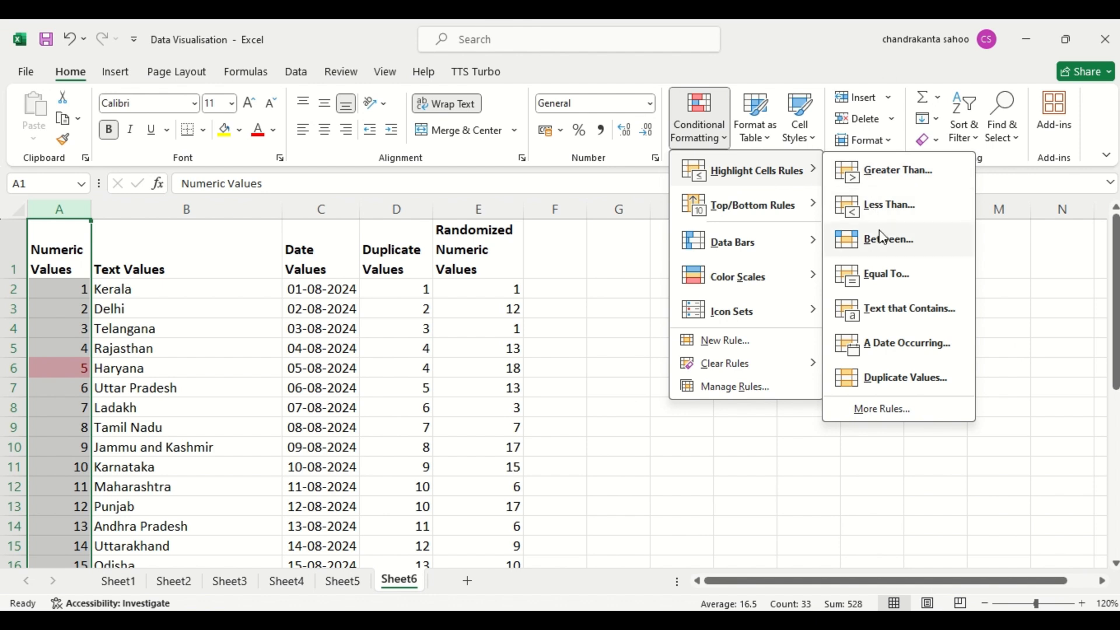
mouse_move(738, 368)
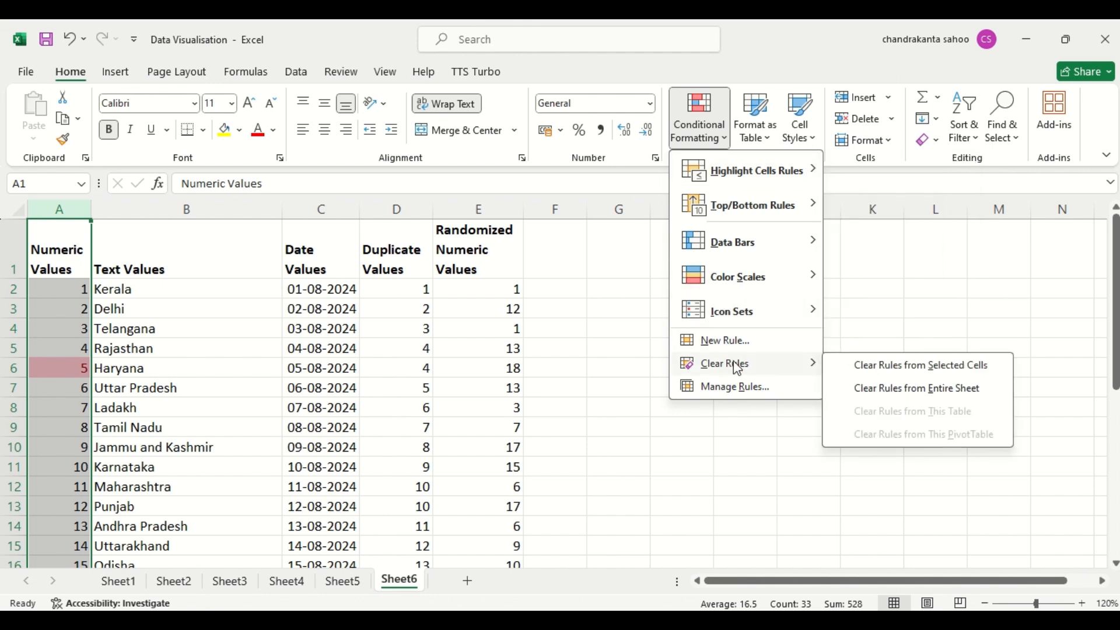
left_click(899, 367)
- Highlight cells containing the text "Kerala" in the Text Values column using Light Red Fill with Dark Red Text
left_click(712, 146)
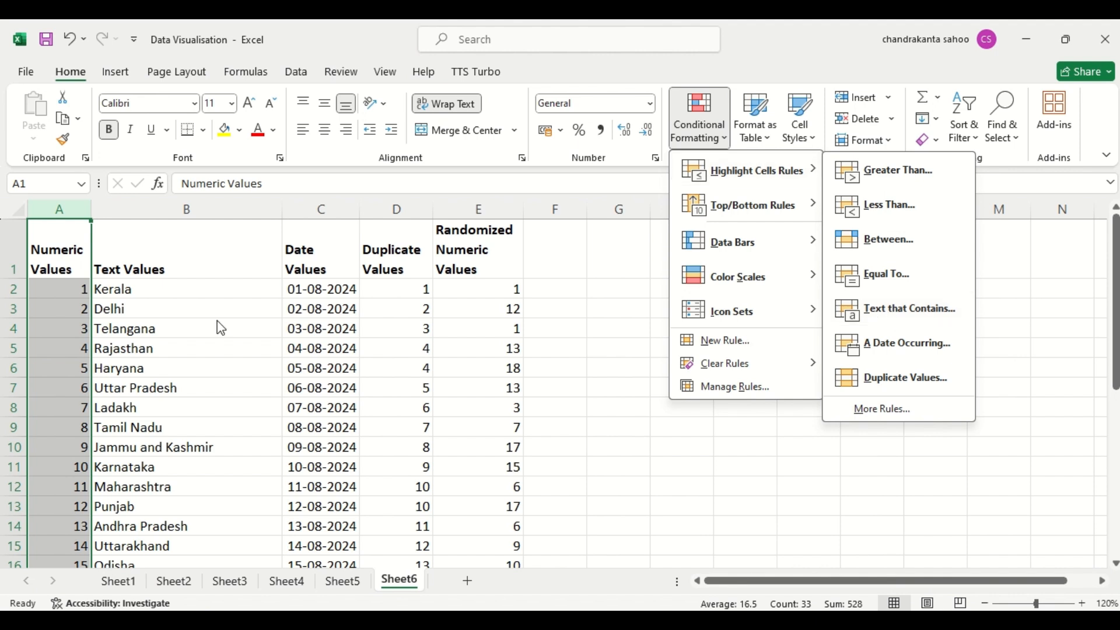
left_click(155, 204)
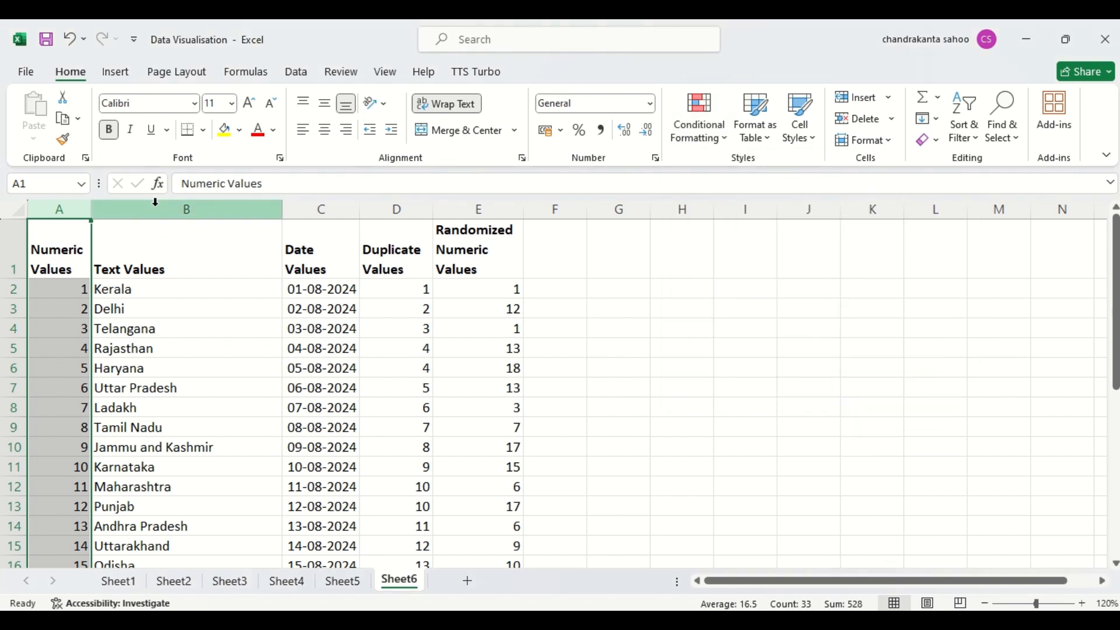
left_click(155, 203)
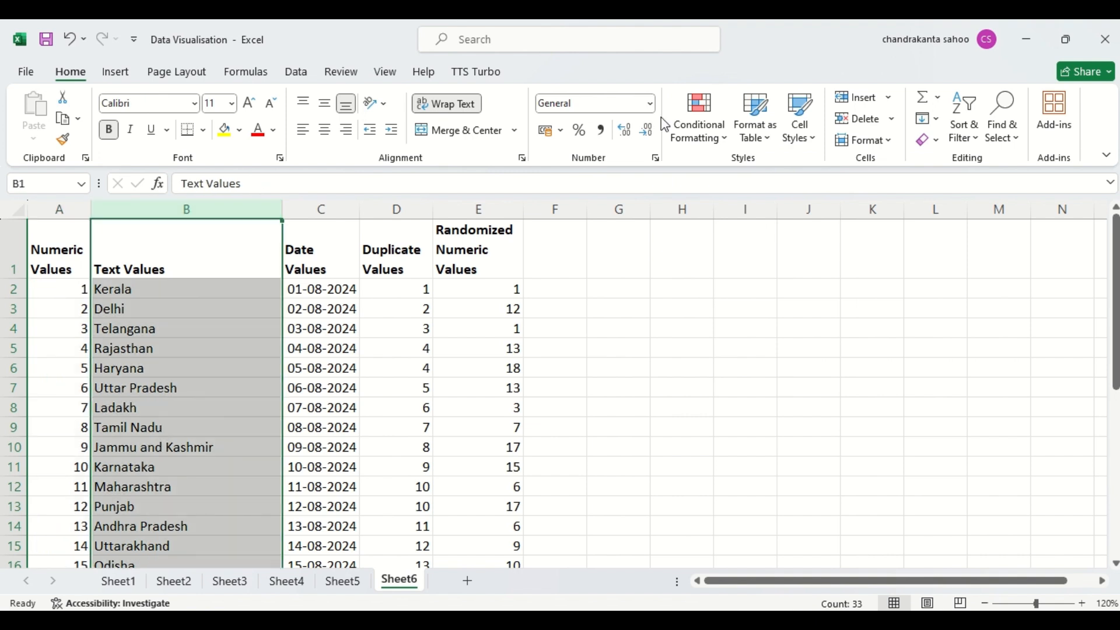
left_click(722, 137)
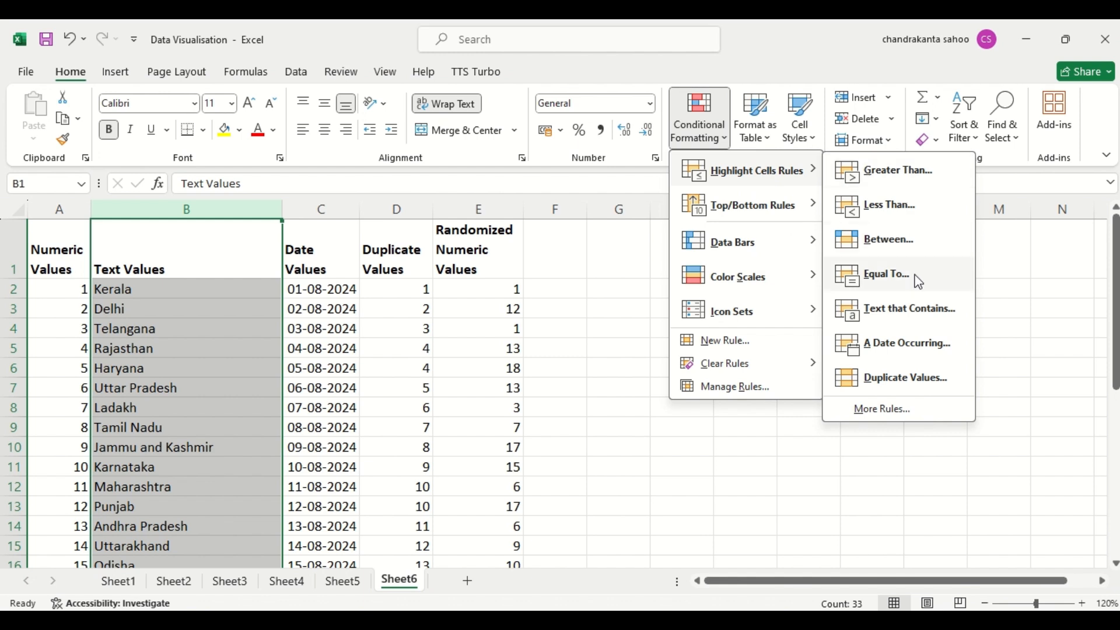
left_click(923, 317)
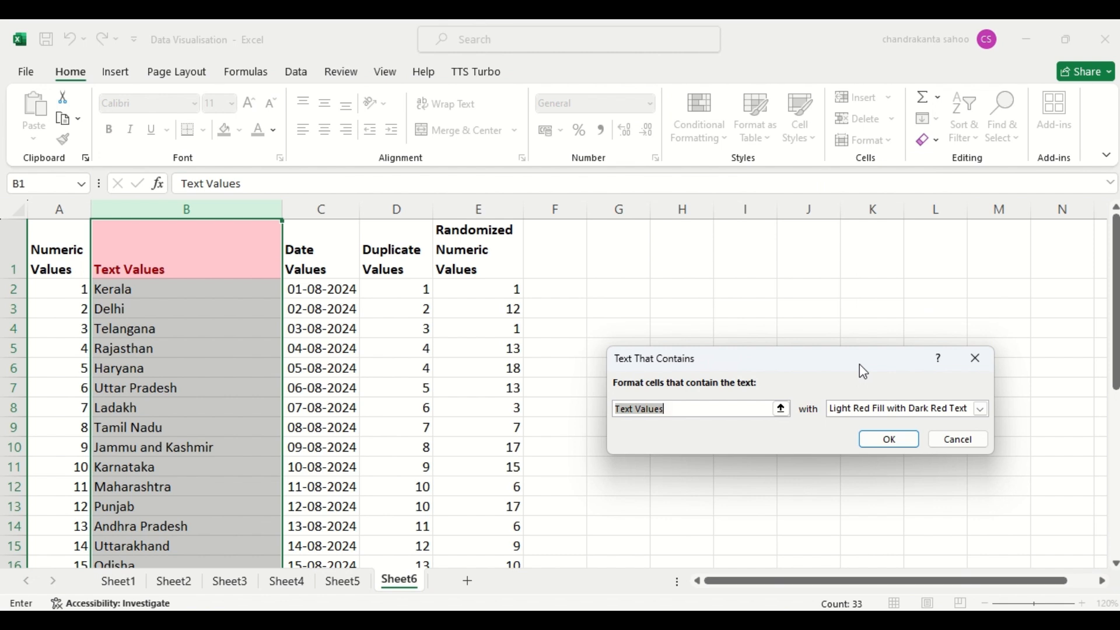
type("Kw")
key("BackSpace")
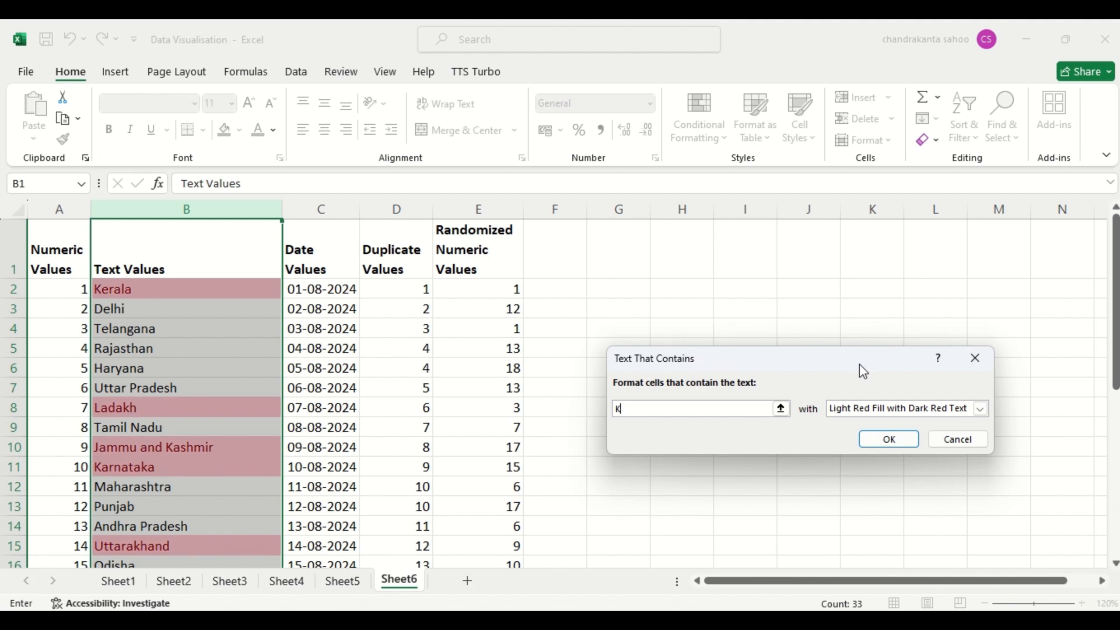
type("erala")
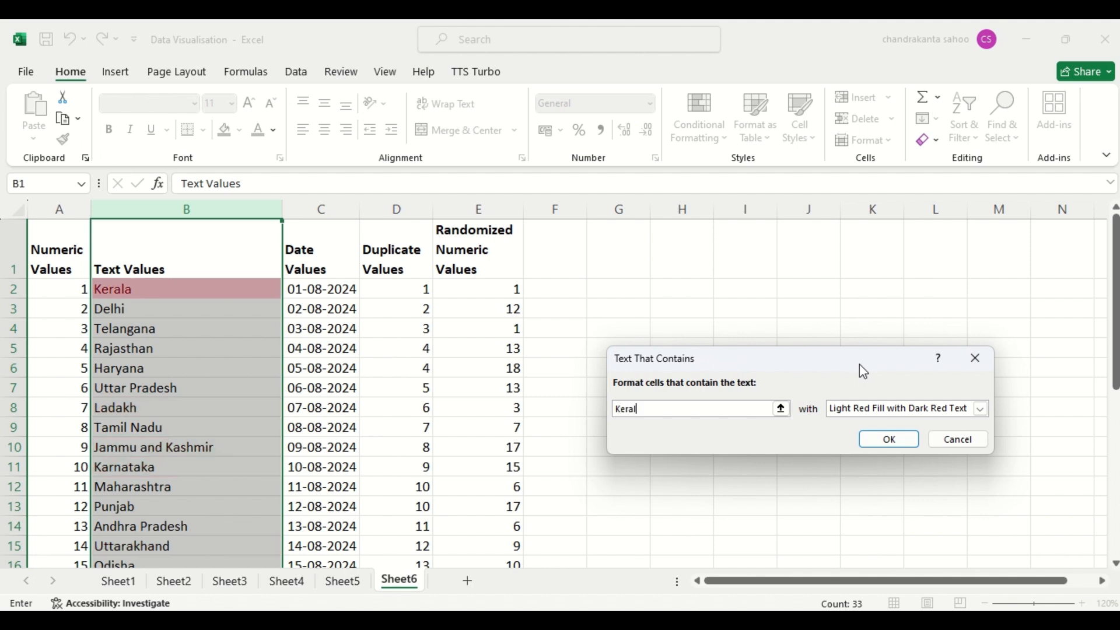
left_click(884, 435)
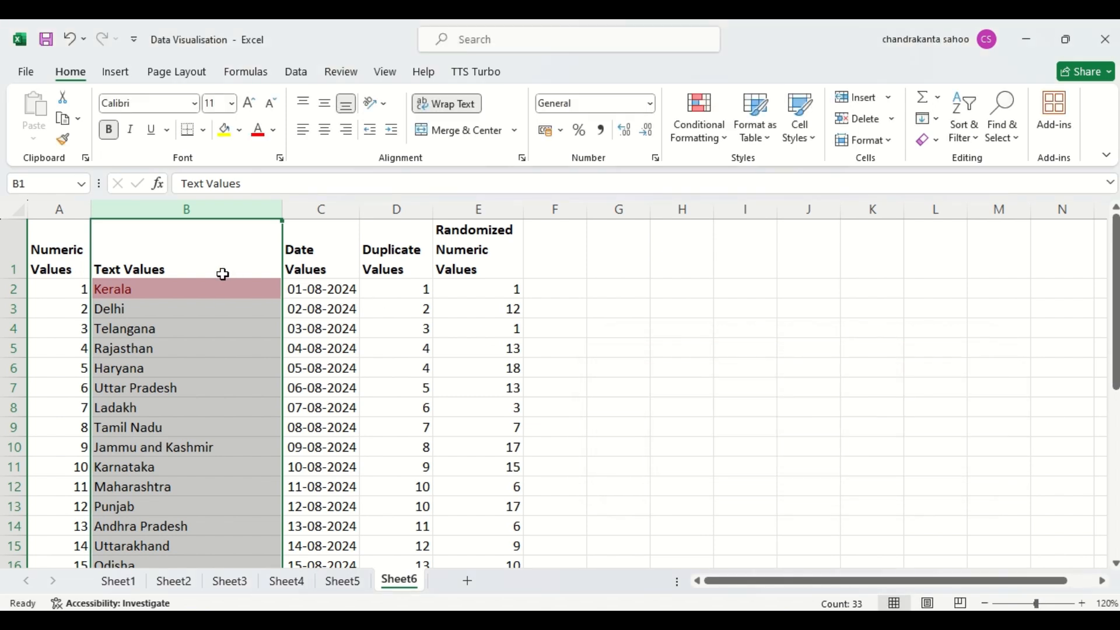
- Clear the Text That Contains conditional formatting rule from the selected Text Values column
left_click(717, 140)
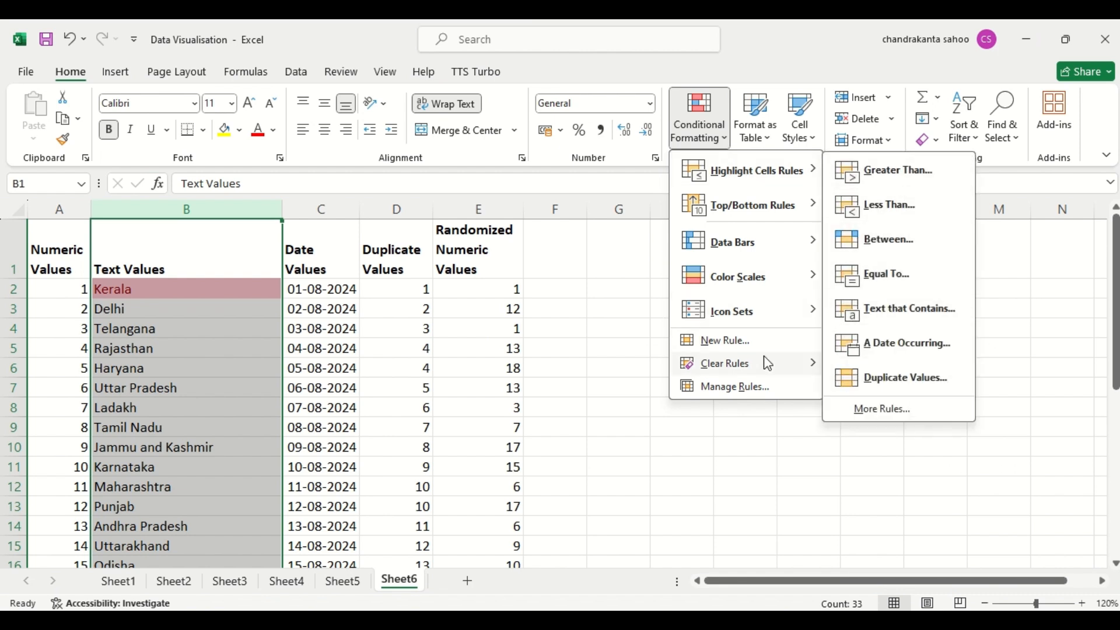
mouse_move(765, 365)
left_click(892, 362)
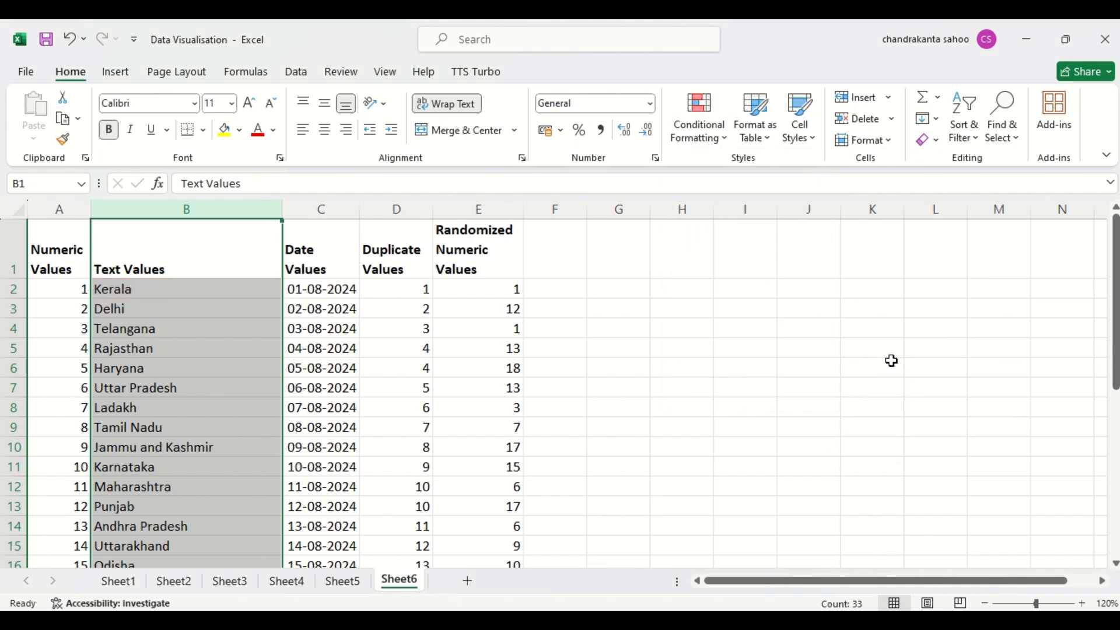
left_click(707, 149)
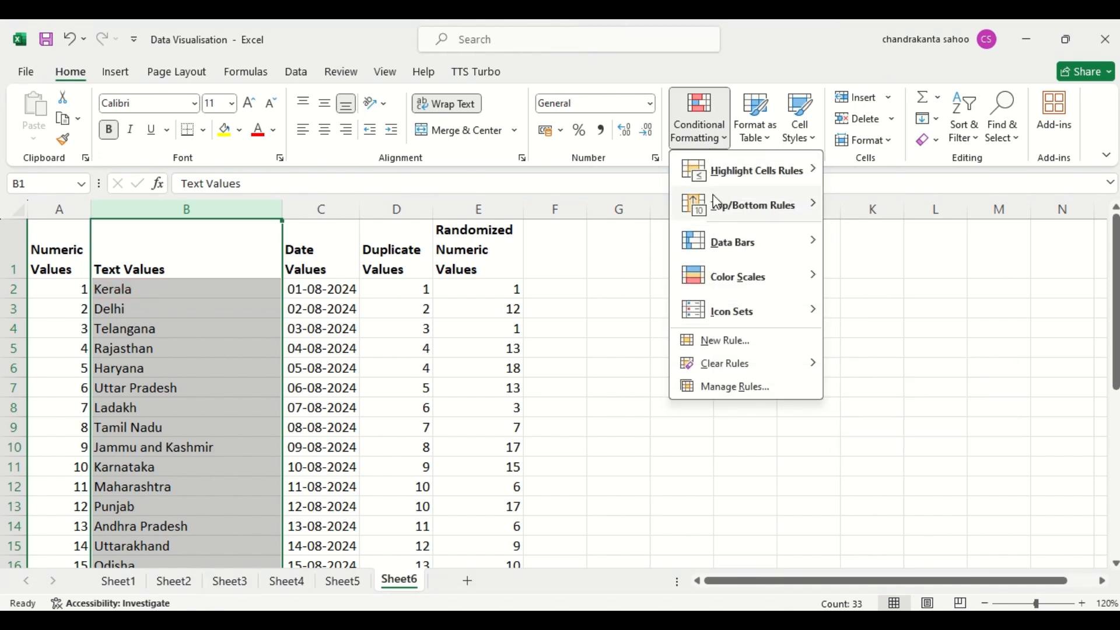
mouse_move(819, 176)
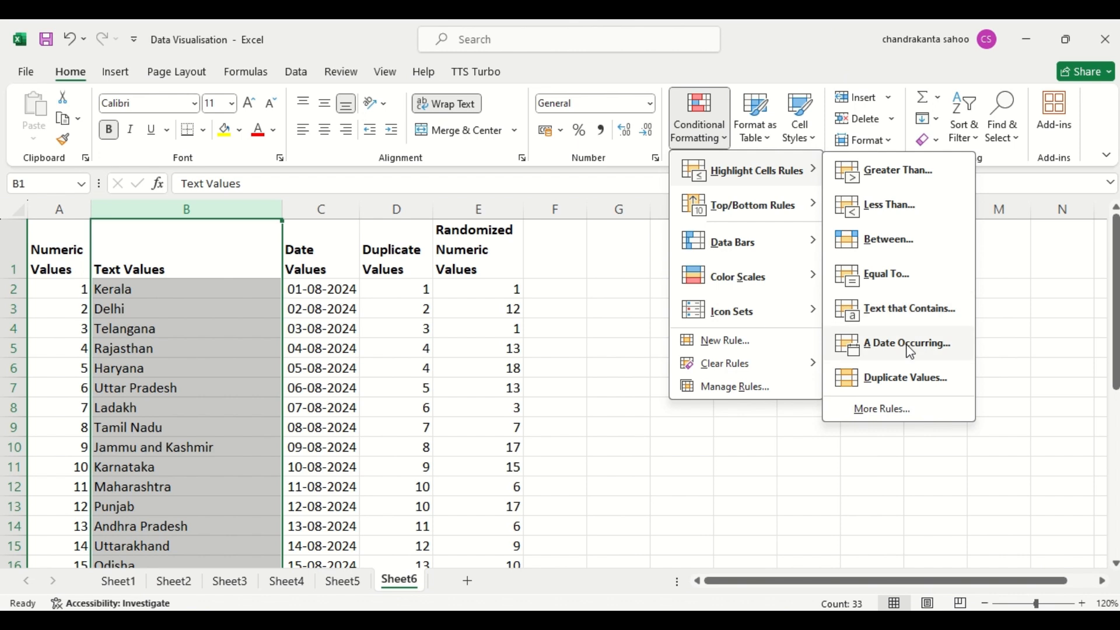
left_click(782, 509)
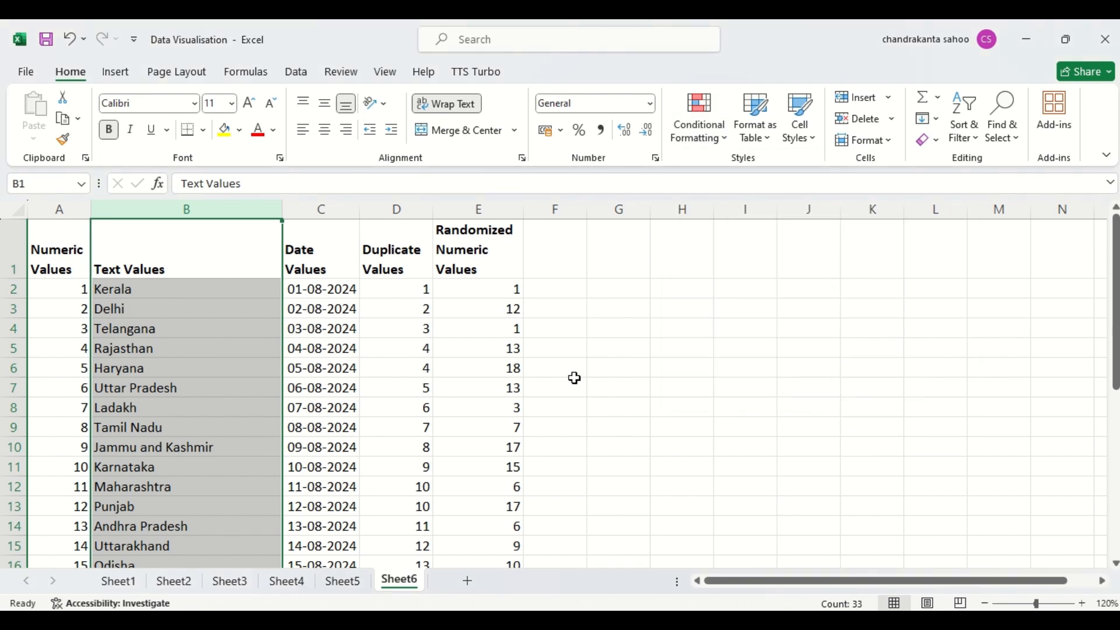
left_click(575, 378)
- Highlight dates occurring in the last 7 days in the Date Values column using Light Red Fill with Dark Red Text
left_click(316, 208)
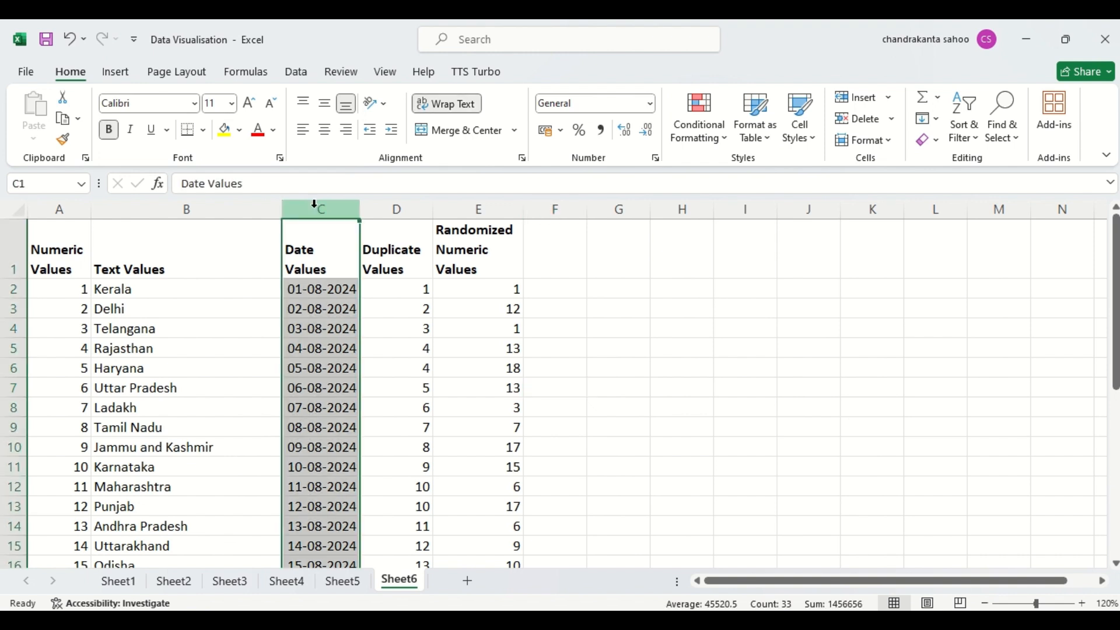
left_click(722, 145)
mouse_move(725, 174)
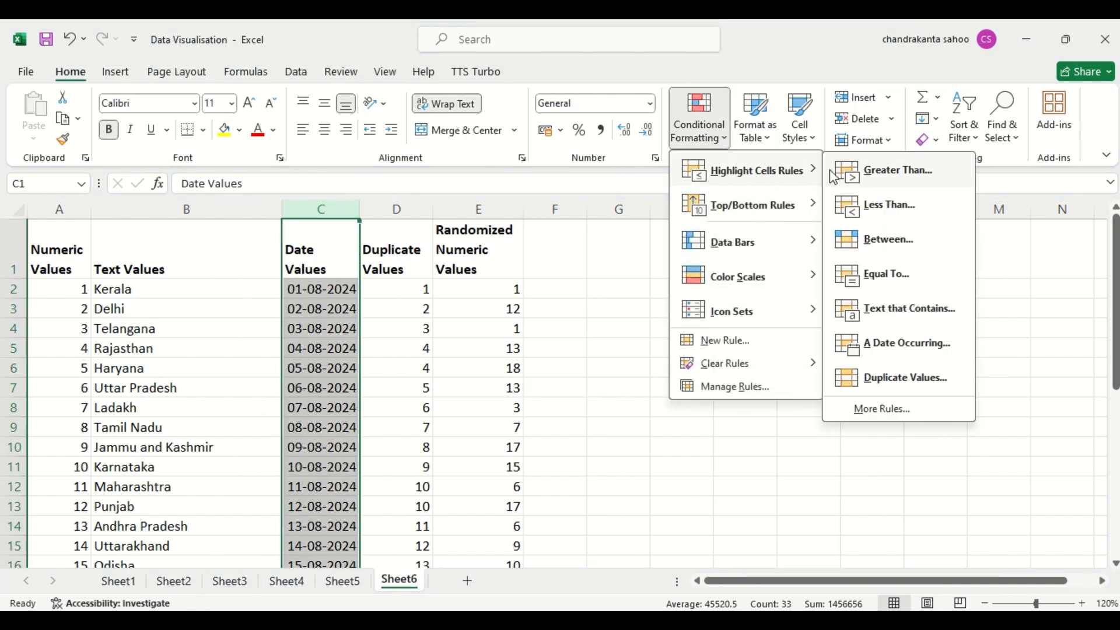
left_click(897, 348)
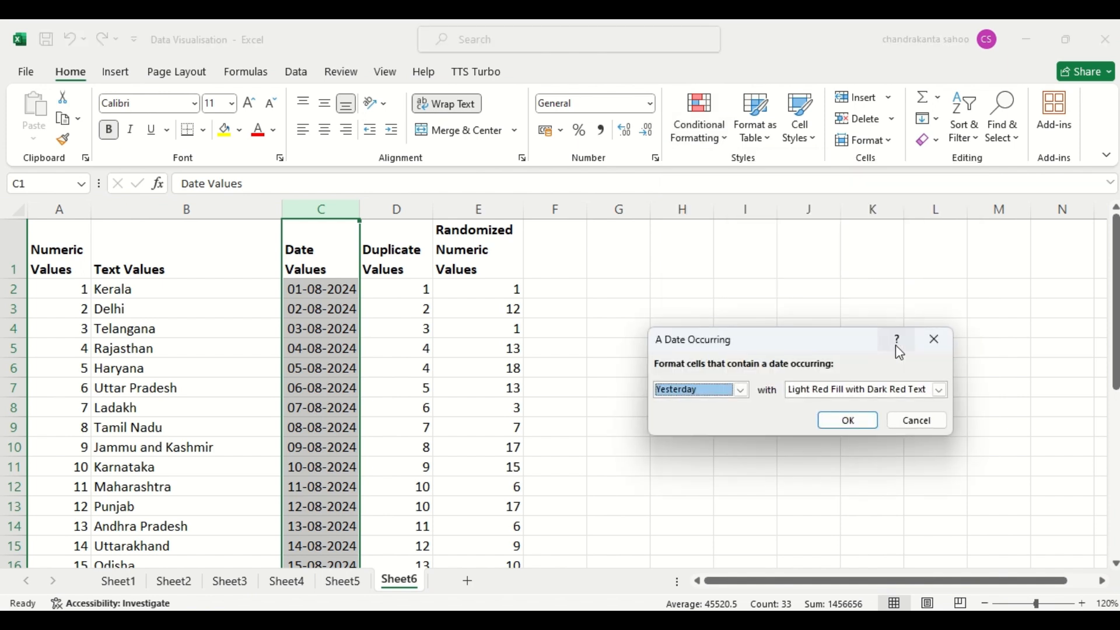
left_click(742, 389)
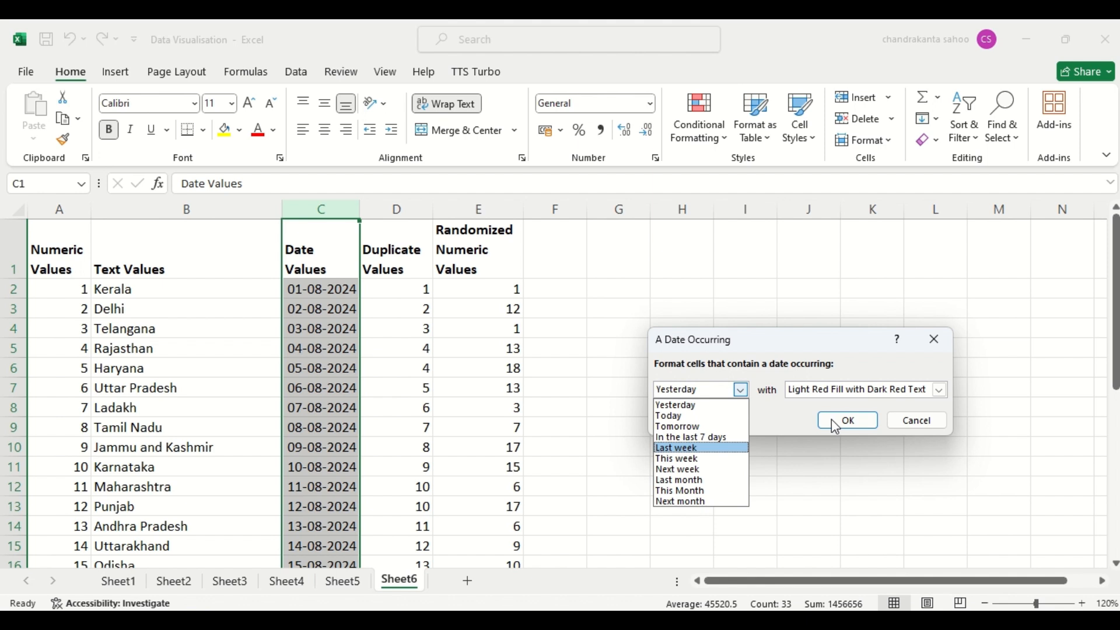
left_click(709, 437)
left_click(856, 422)
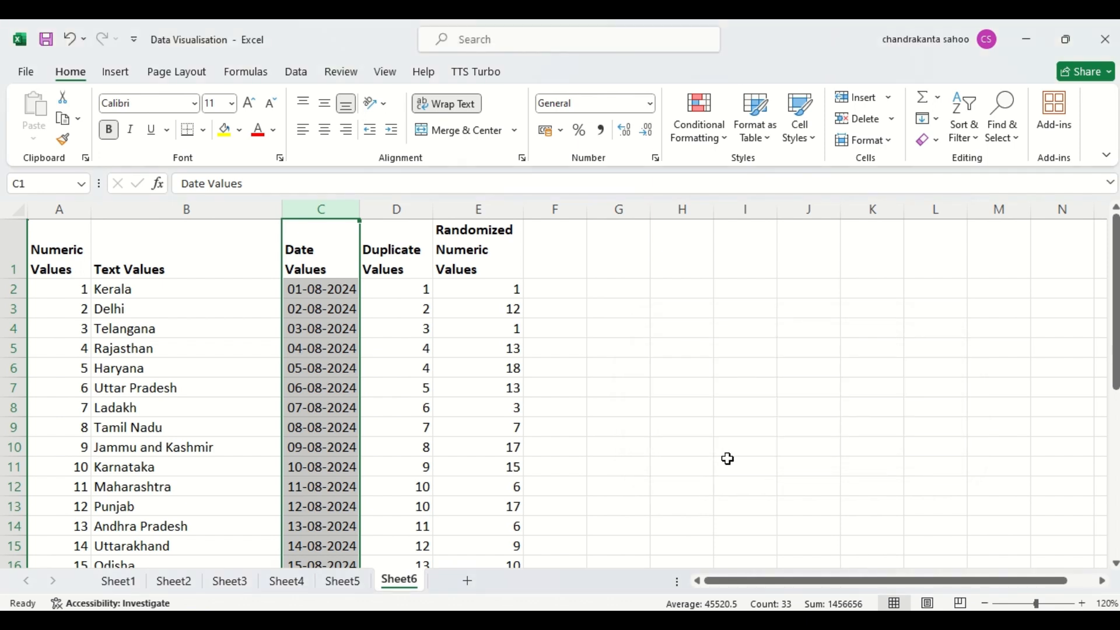
- Look through the Date Values column to examine which dates are highlighted
left_click(665, 483)
key("Down")
key("Down")
key("Down")
key("Down")
key("Down")
key("Down")
key("Down")
key("Down")
key("Down")
key("Down")
key("Down")
key("Down")
key("Down")
key("Down")
key("Down")
key("Down")
key("Down")
key("Down")
key("Down")
key("Down")
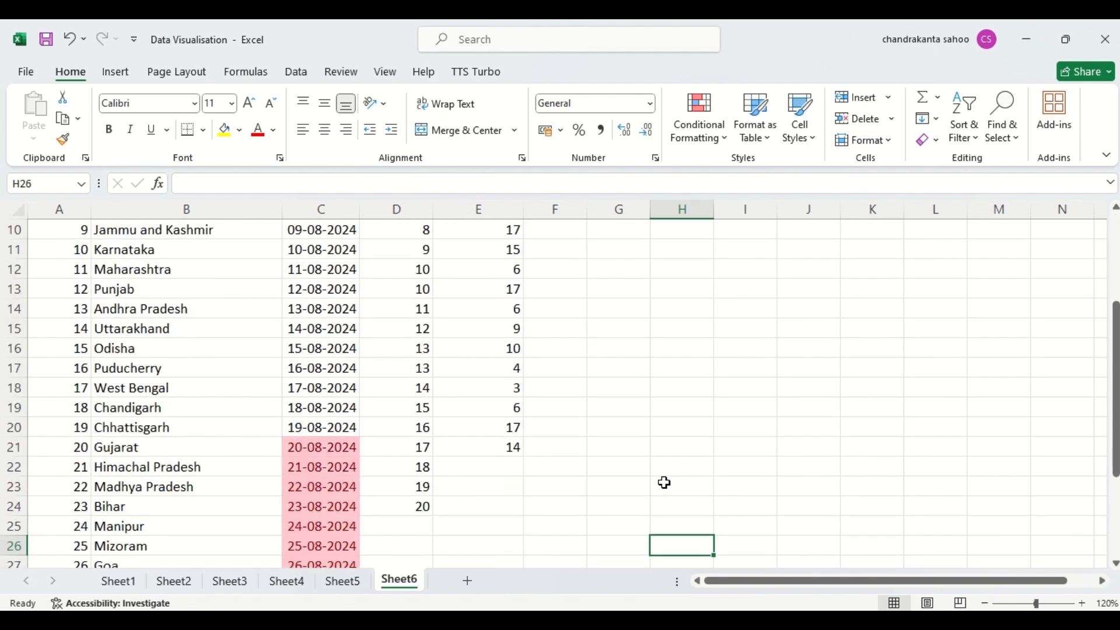
key("Up")
key("Up")
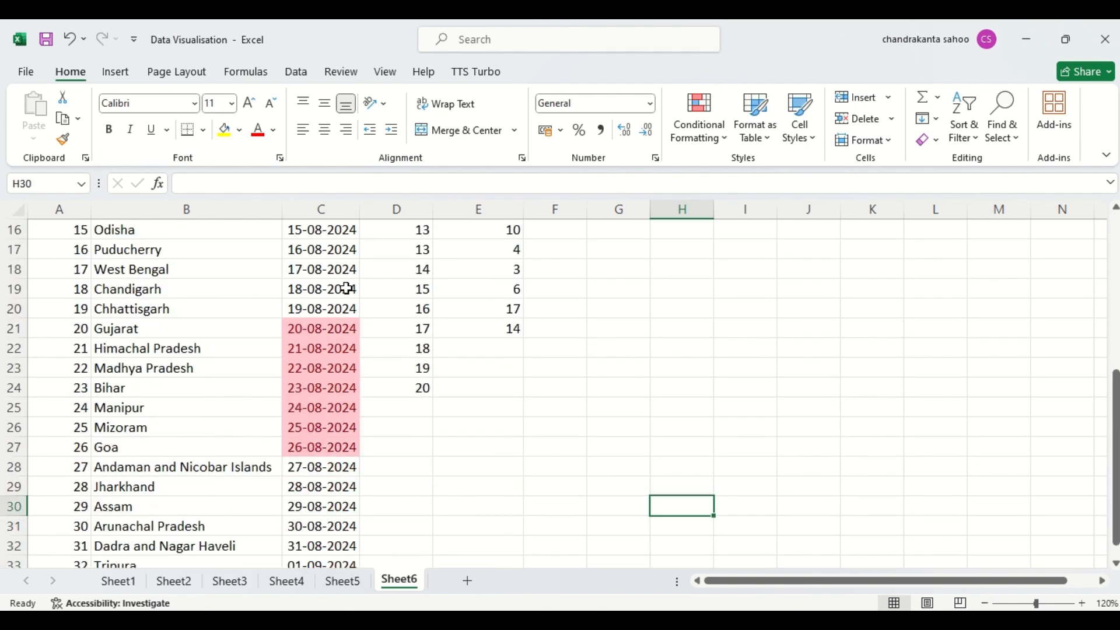
left_click(415, 391)
key("Up")
key("Up")
key("Up")
key("Up")
key("Up")
key("Up")
key("Up")
key("Up")
key("Up")
key("Up")
key("Up")
key("Up")
key("Up")
key("Up")
key("Up")
key("Up")
key("Up")
key("Up")
key("Up")
key("Up")
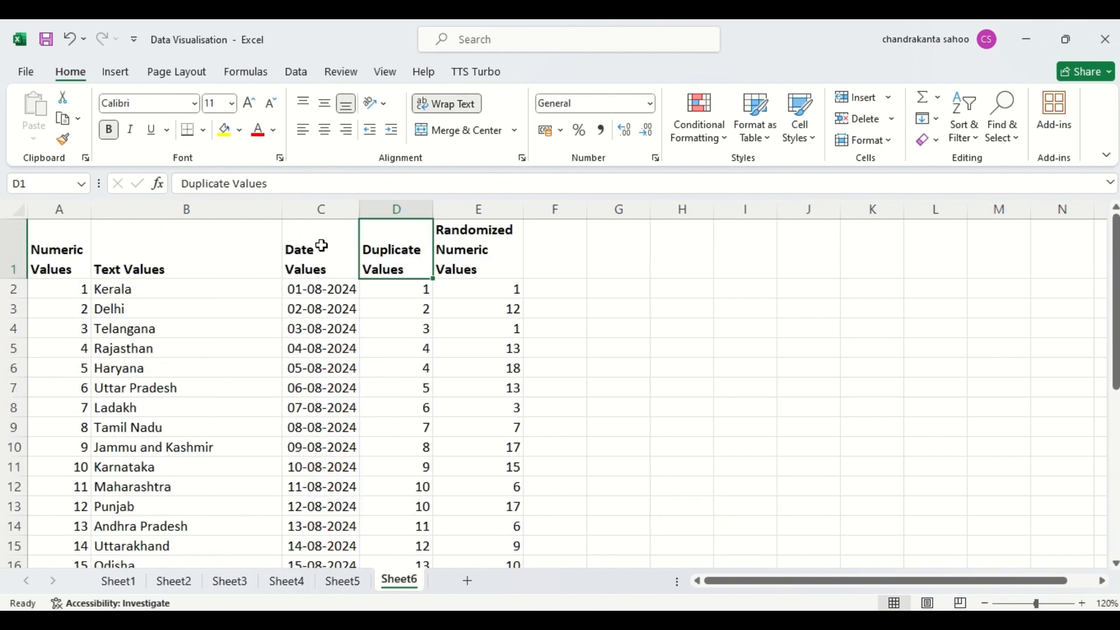
- Clear the date conditional formatting rule from the Date Values column only
left_click(327, 208)
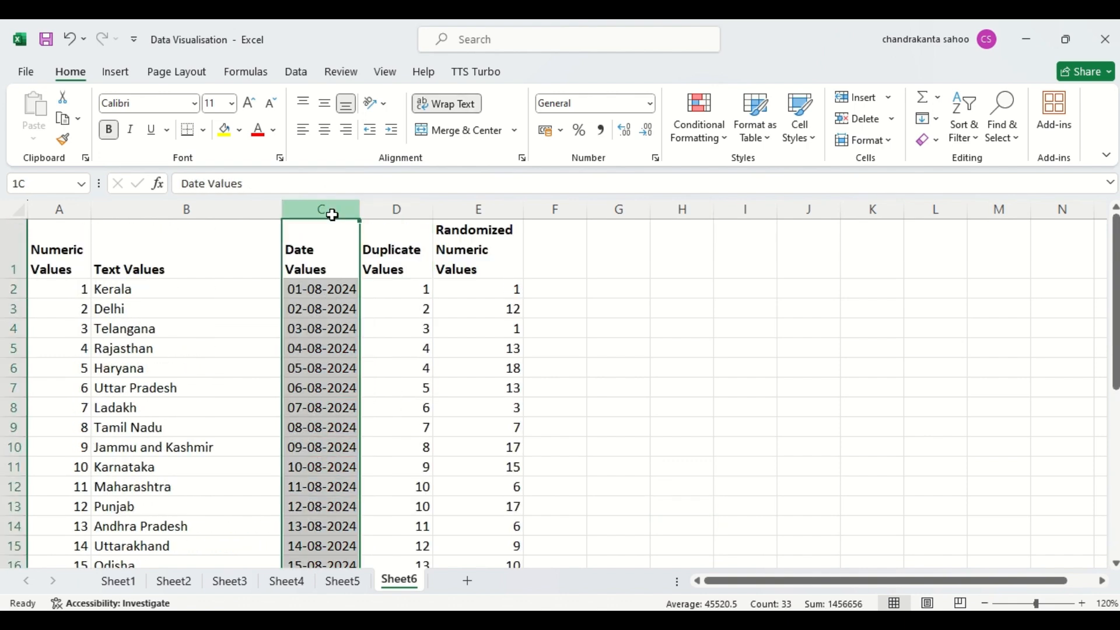
left_click(704, 117)
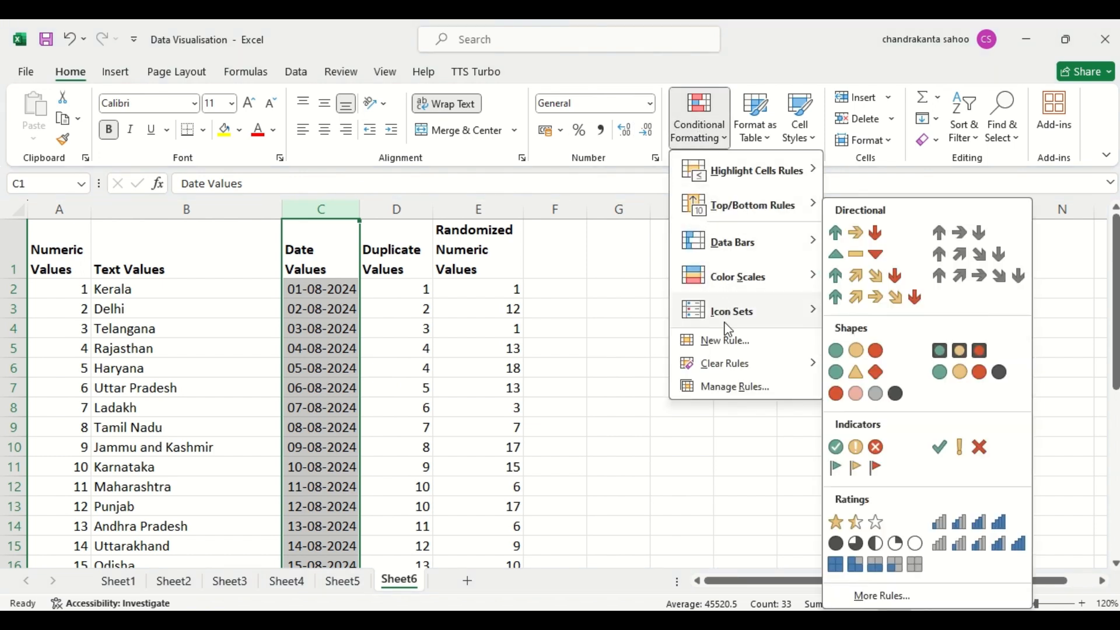
mouse_move(730, 368)
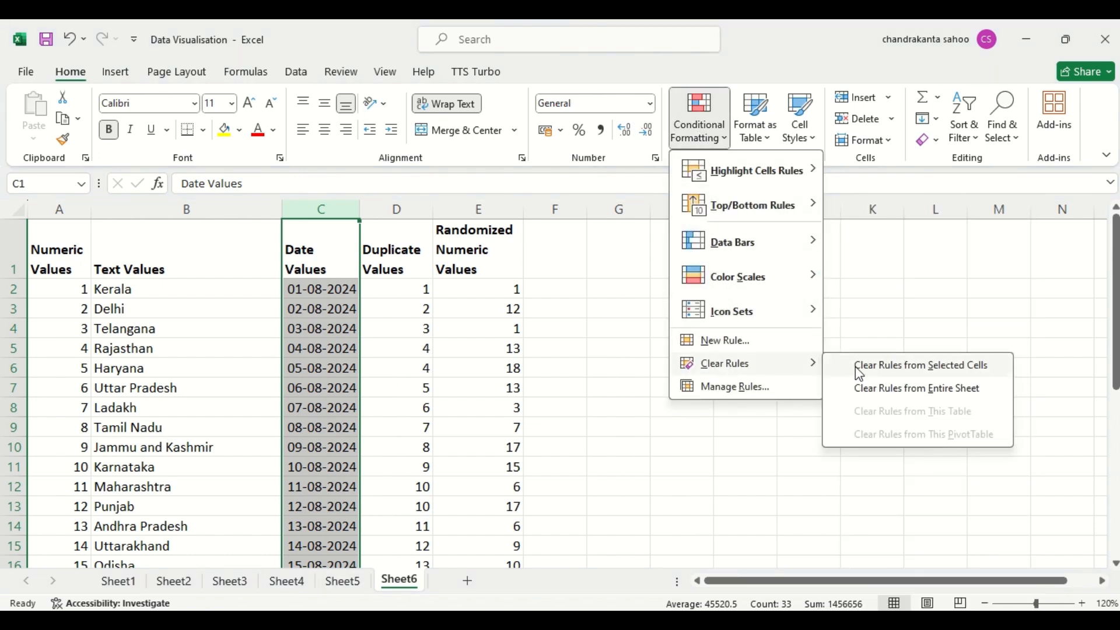
left_click(877, 372)
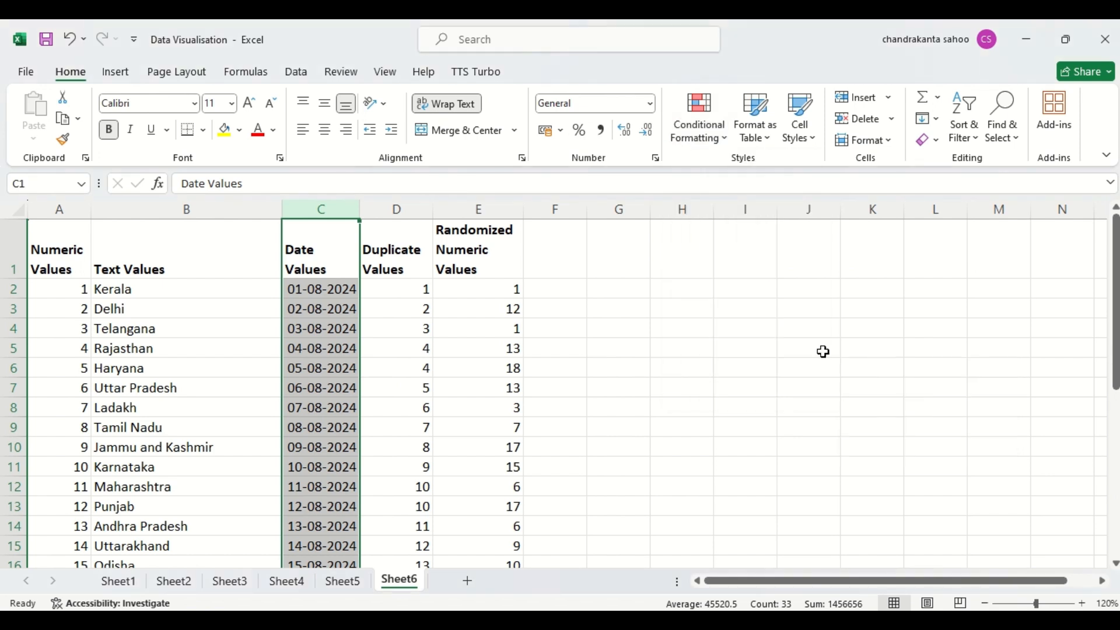
left_click(720, 132)
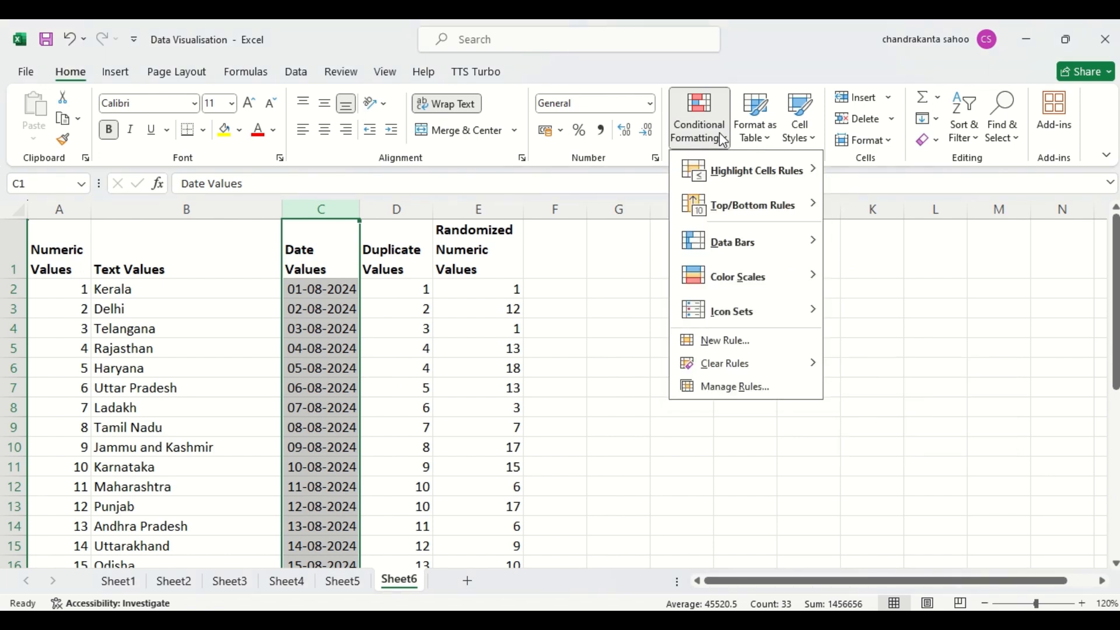
mouse_move(758, 171)
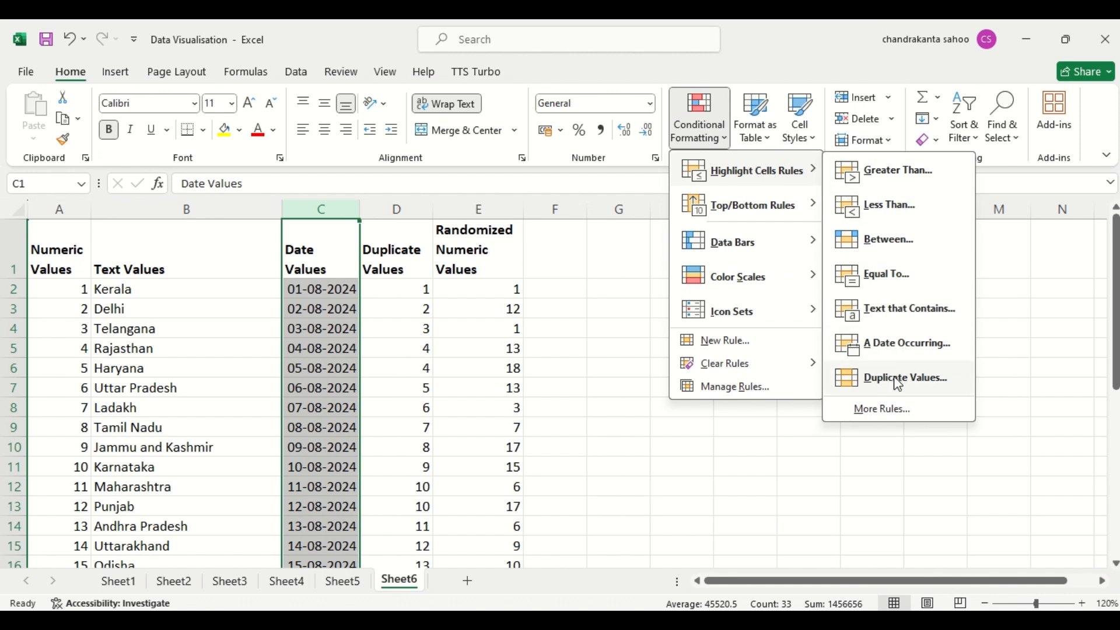
left_click(557, 336)
- Highlight duplicate values in the Duplicate Values column using Light Red Fill with Dark Red Text
left_click(384, 209)
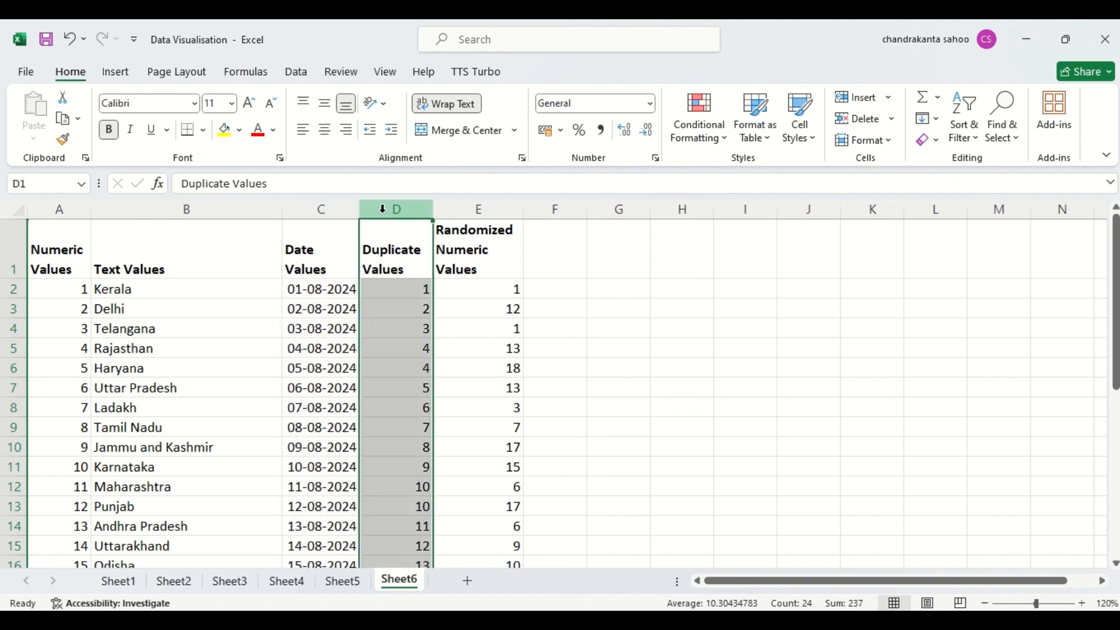
left_click(719, 137)
mouse_move(761, 185)
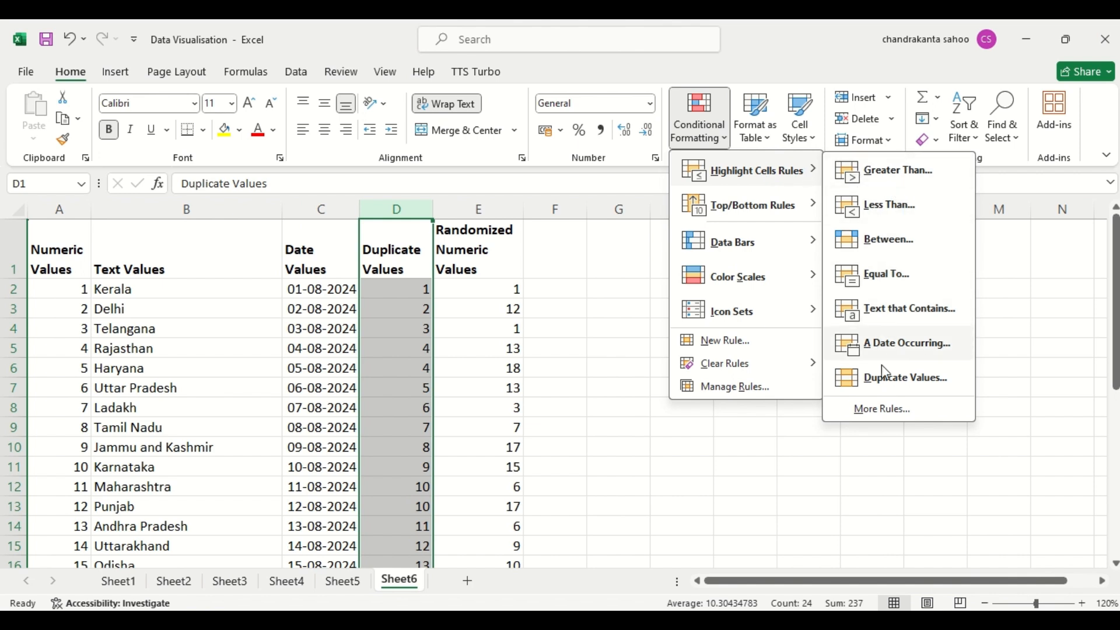
left_click(880, 379)
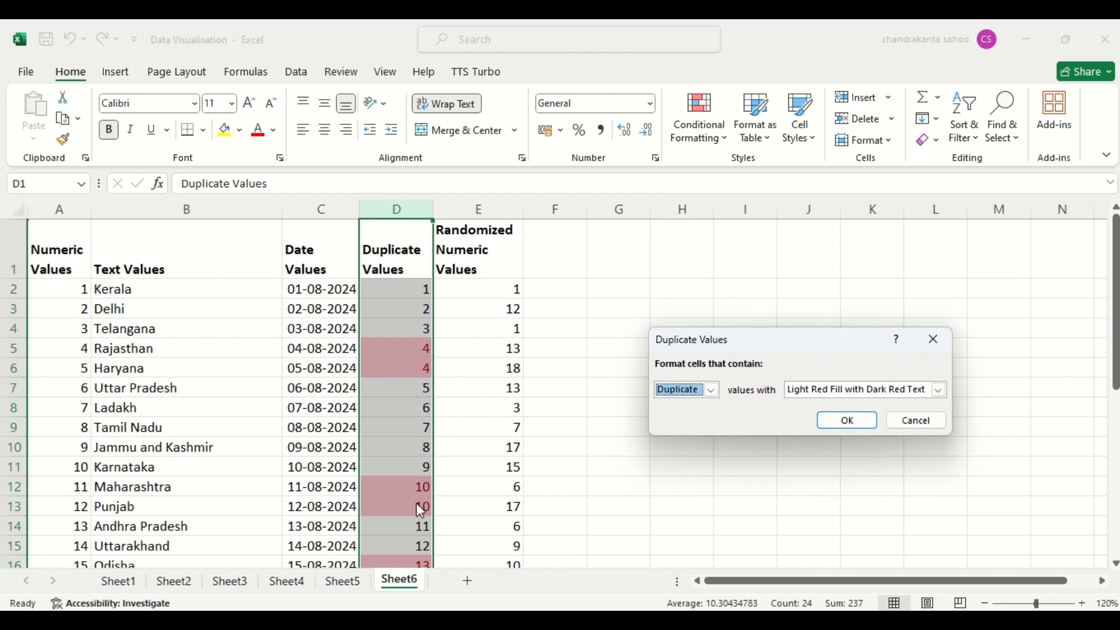
left_click(860, 420)
- Look through the Duplicate Values column down to the end of the data to examine the highlighted duplicates
left_click(376, 521)
key("Down")
key("Down")
key("Down")
key("Down")
key("Down")
key("Down")
key("Down")
key("Down")
key("Down")
key("Down")
key("Down")
key("Down")
key("Down")
key("Down")
key("Down")
key("Down")
key("Down")
key("Down")
key("Down")
key("Down")
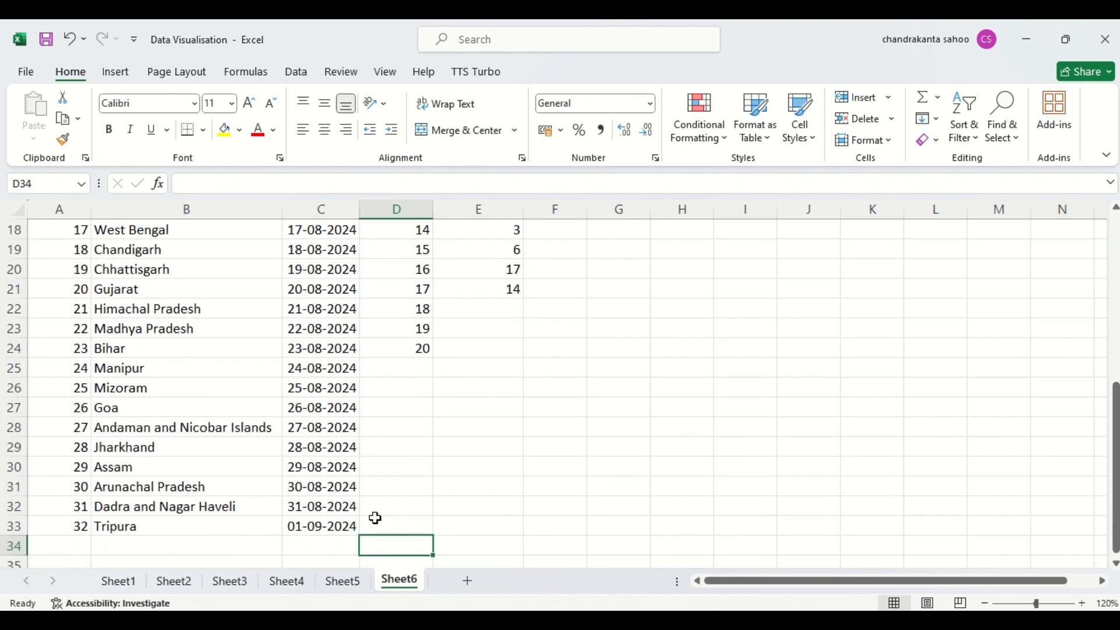
key("Down")
key("Down")
key("Down")
key("Down")
key("Down")
key("Down")
key("Up")
key("Up")
key("Up")
key("Up")
key("Up")
key("Up")
key("Up")
key("Up")
key("Up")
key("Up")
key("Up")
key("Up")
key("Up")
key("Up")
key("Up")
key("Up")
key("Up")
key("Up")
key("Up")
key("Up")
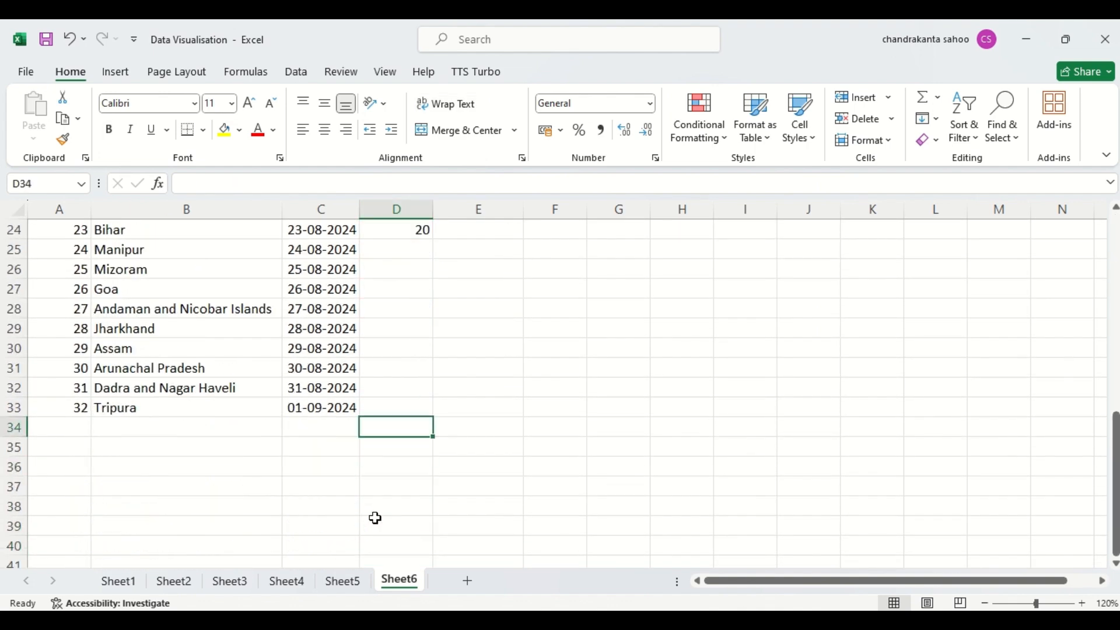
key("Up")
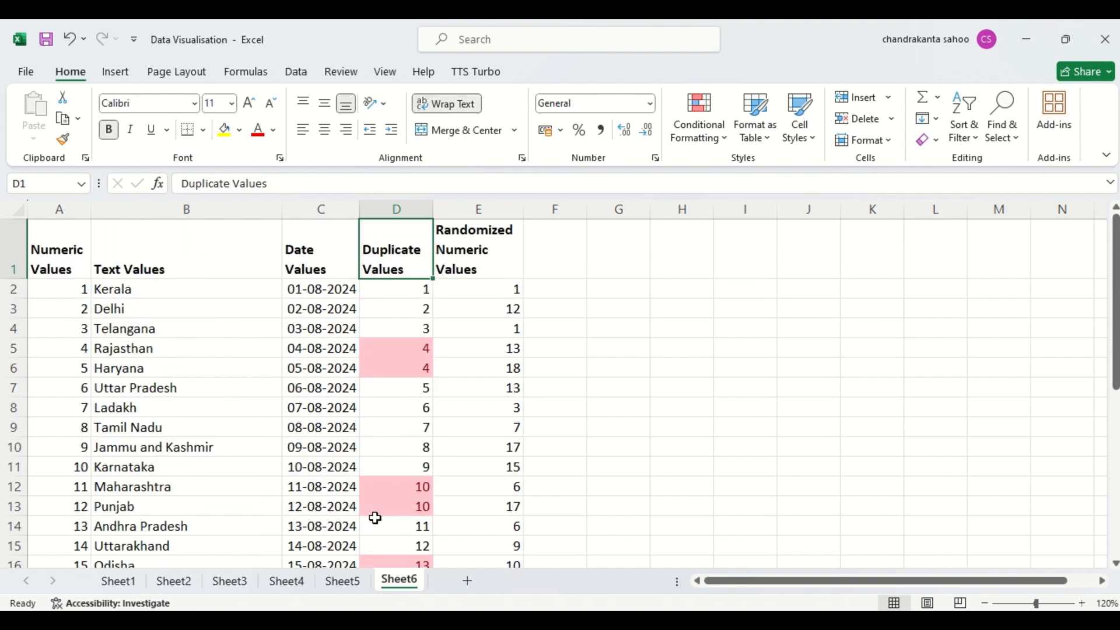
- Clear the duplicate values conditional formatting rule from the Duplicate Values column only
left_click(378, 209)
left_click(721, 138)
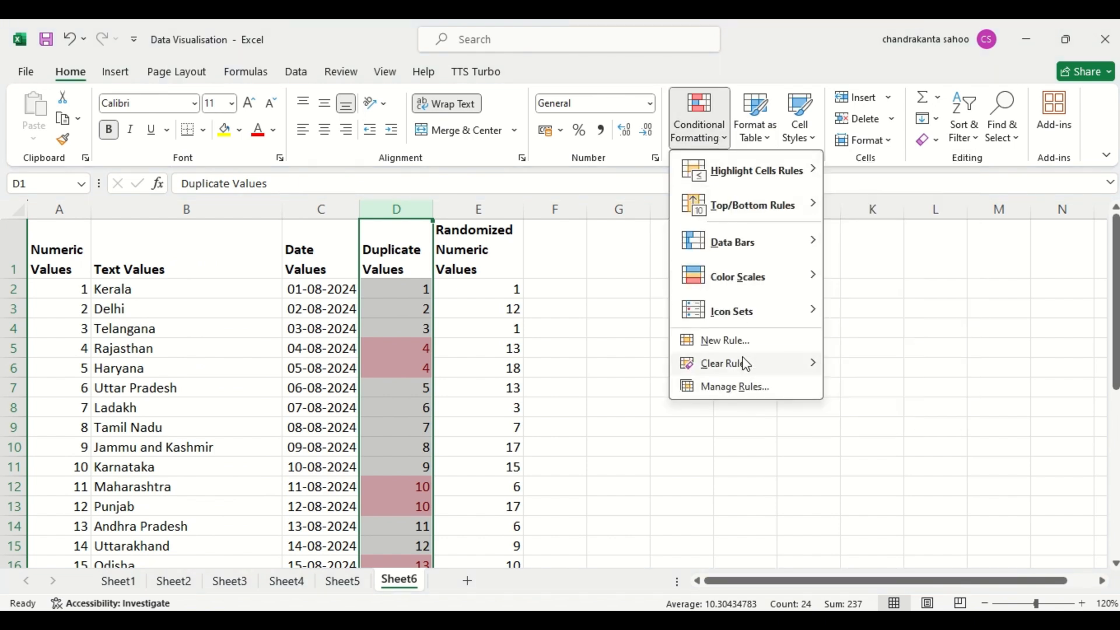
mouse_move(747, 365)
left_click(917, 366)
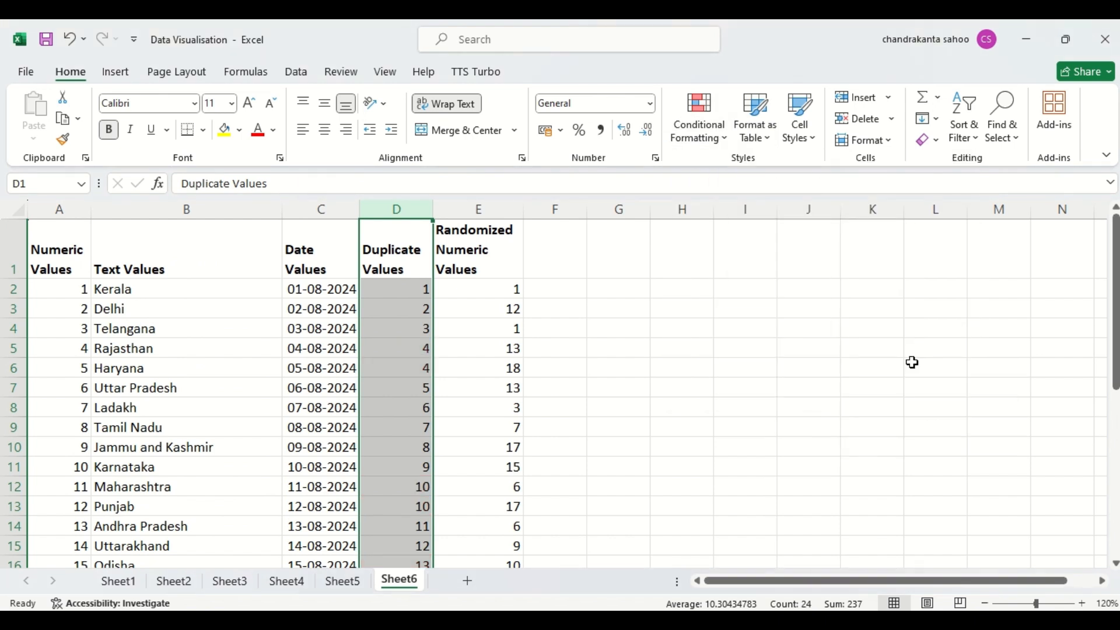
left_click(715, 144)
mouse_move(738, 218)
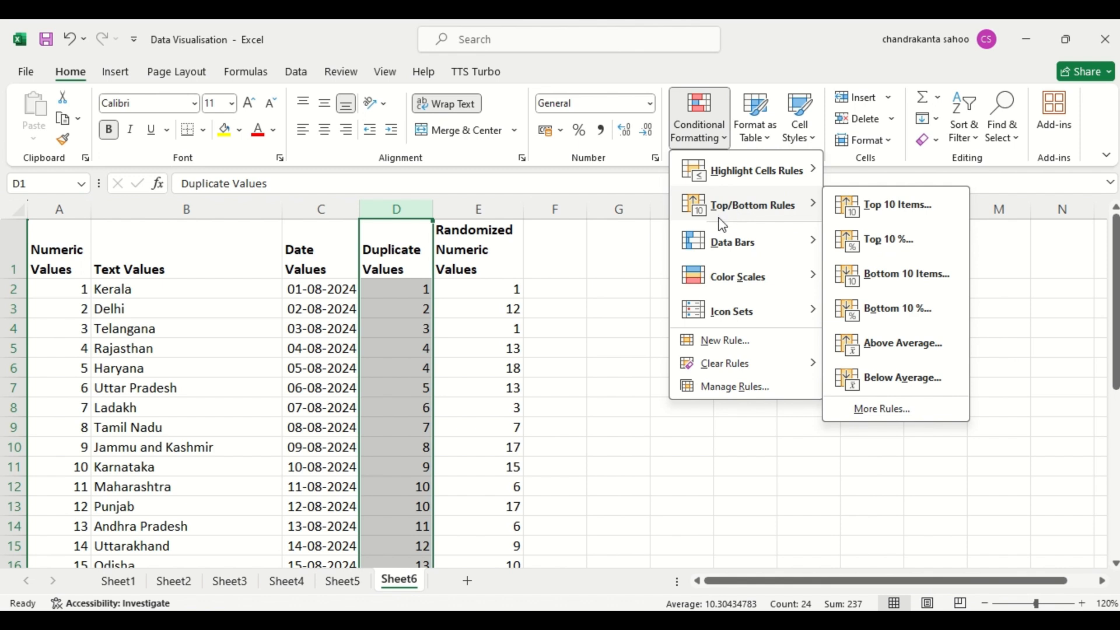
left_click(623, 285)
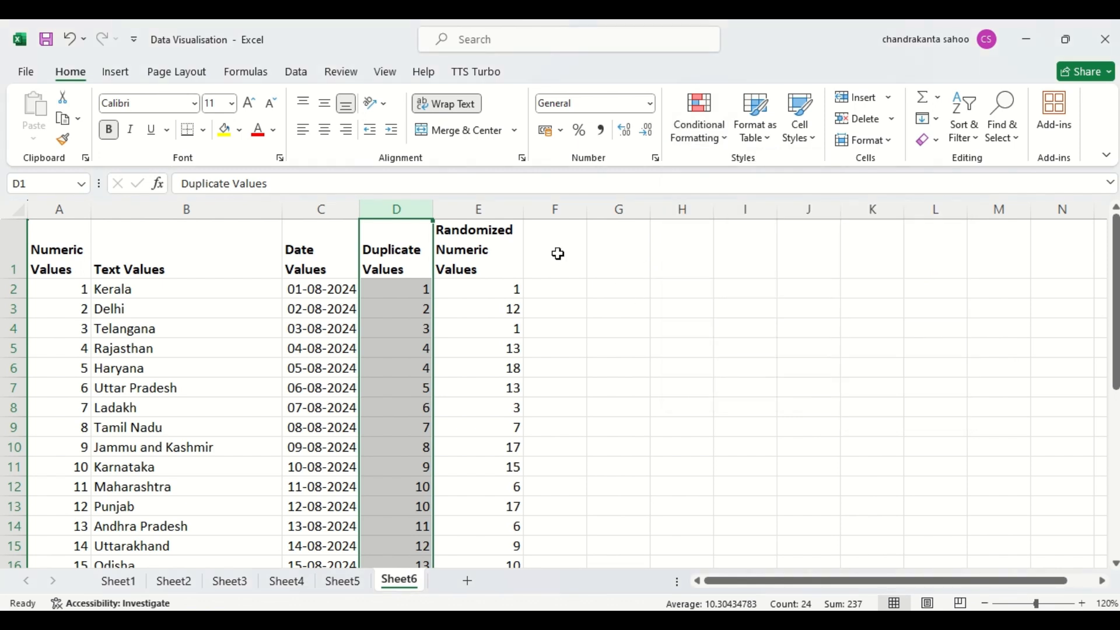
- Highlight the top 12 items in the Randomized Numeric Values column using Light Red Fill with Dark Red Text
left_click(475, 207)
left_click(721, 146)
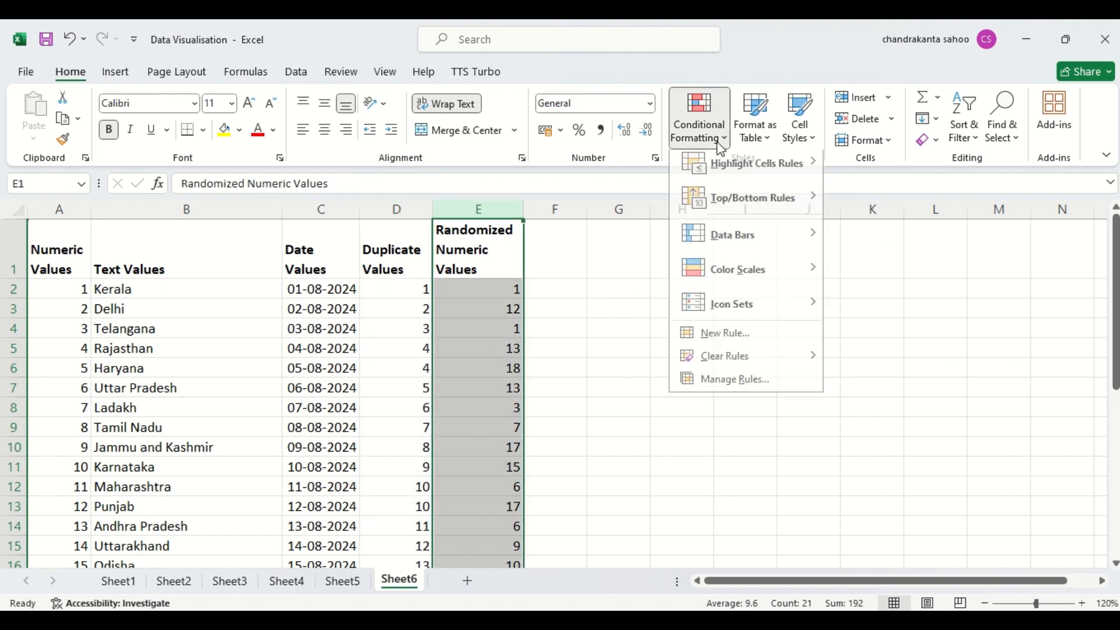
mouse_move(740, 207)
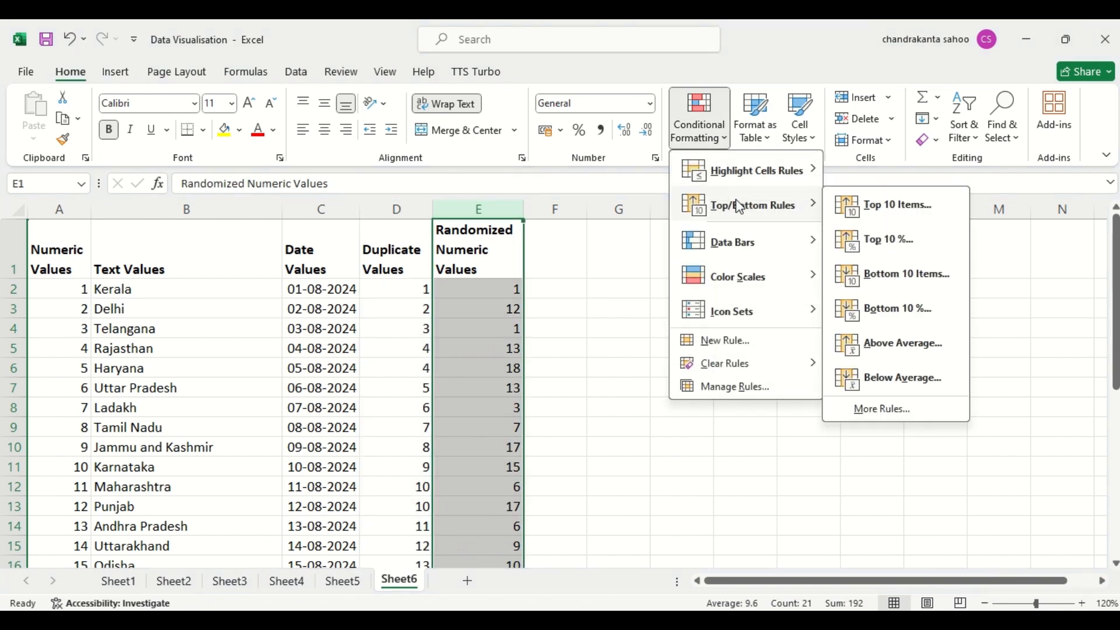
left_click(886, 205)
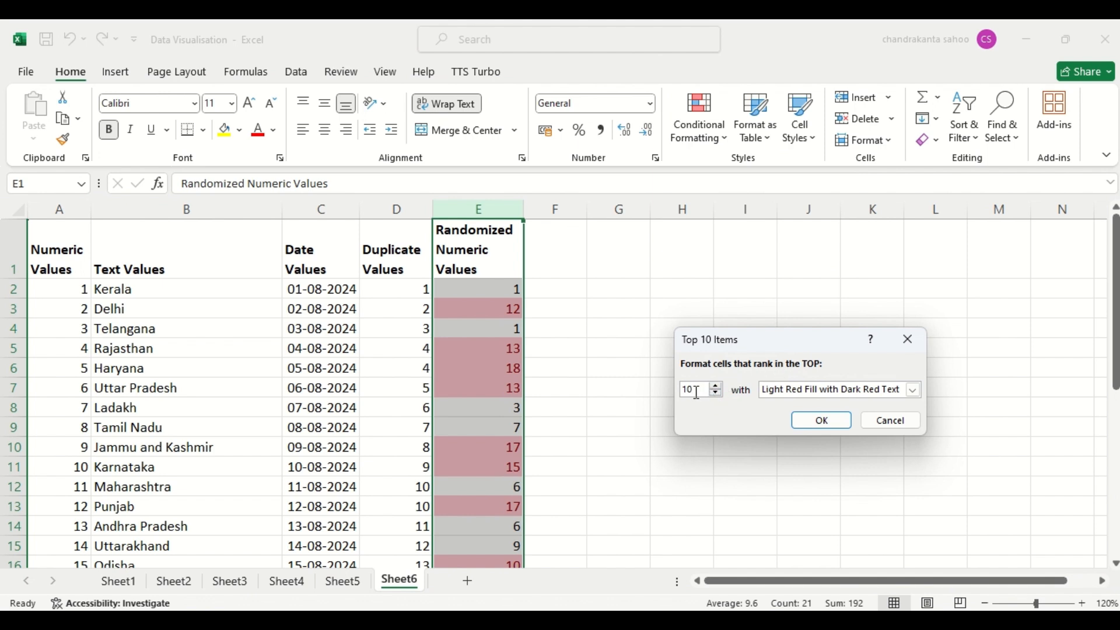
key("BackSpace")
key("BackSpace")
type("12")
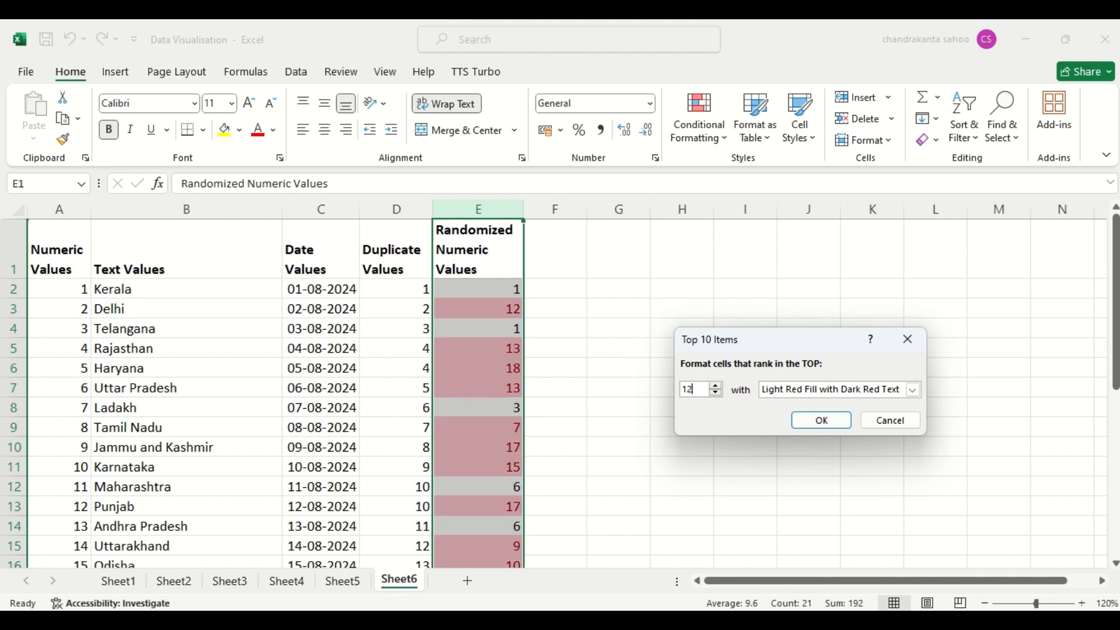
left_click(915, 390)
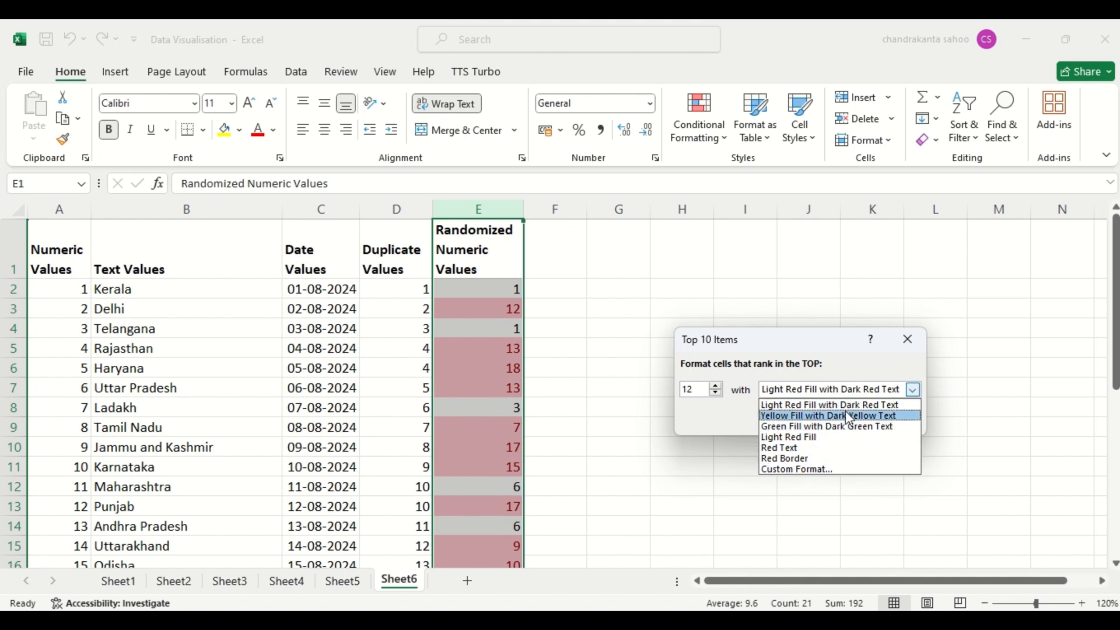
left_click(911, 347)
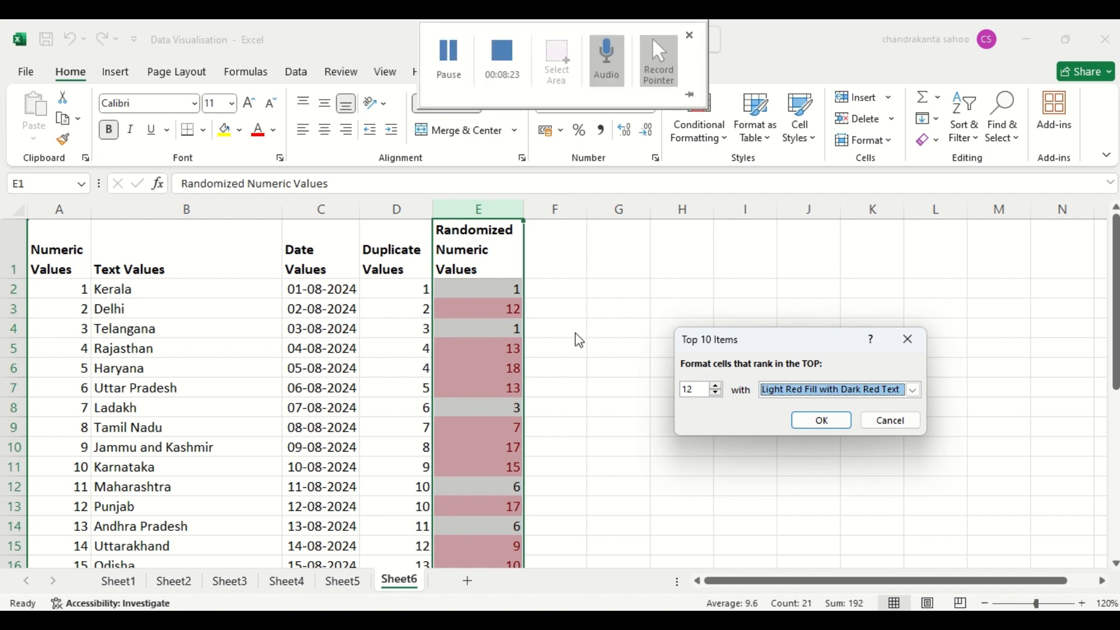
left_click(822, 421)
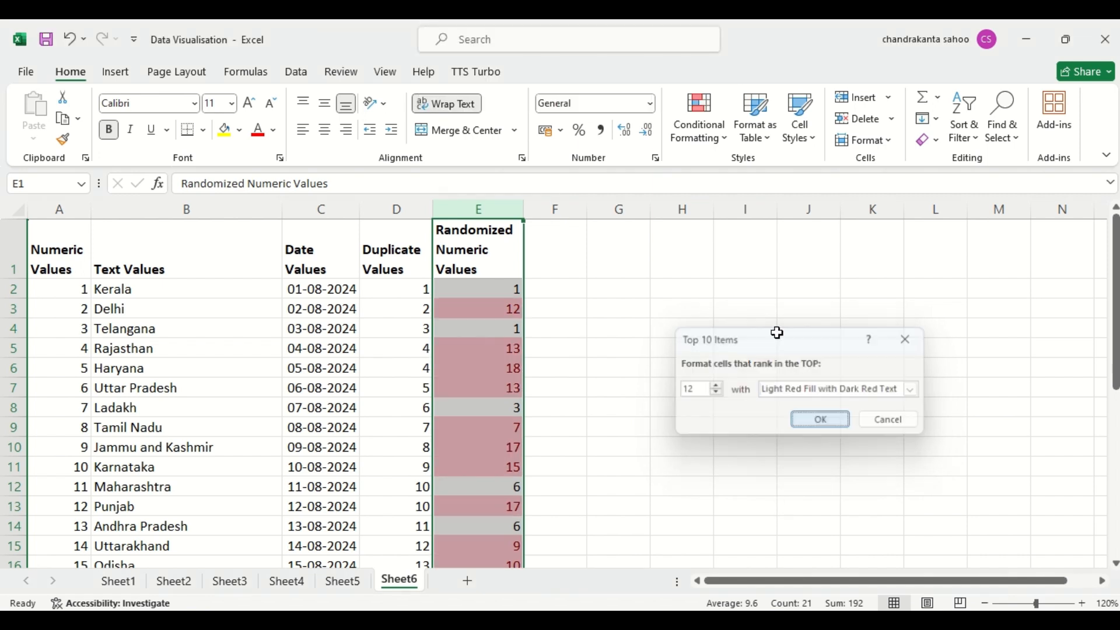
- Clear the top items conditional formatting rule from the selected Randomized Numeric Values column
left_click(711, 136)
mouse_move(758, 204)
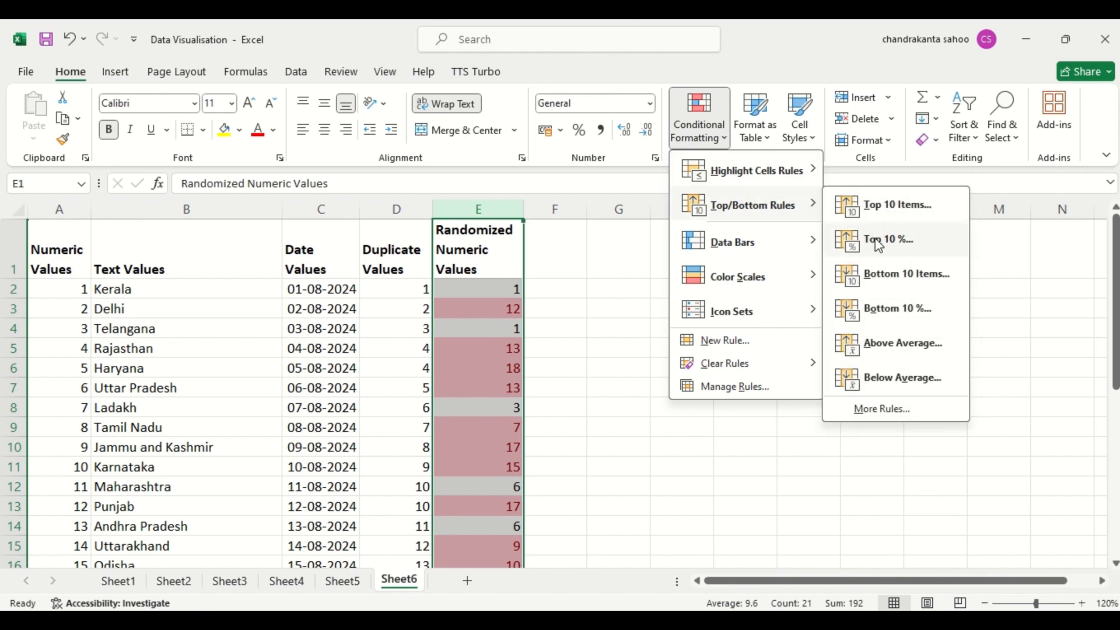
mouse_move(722, 364)
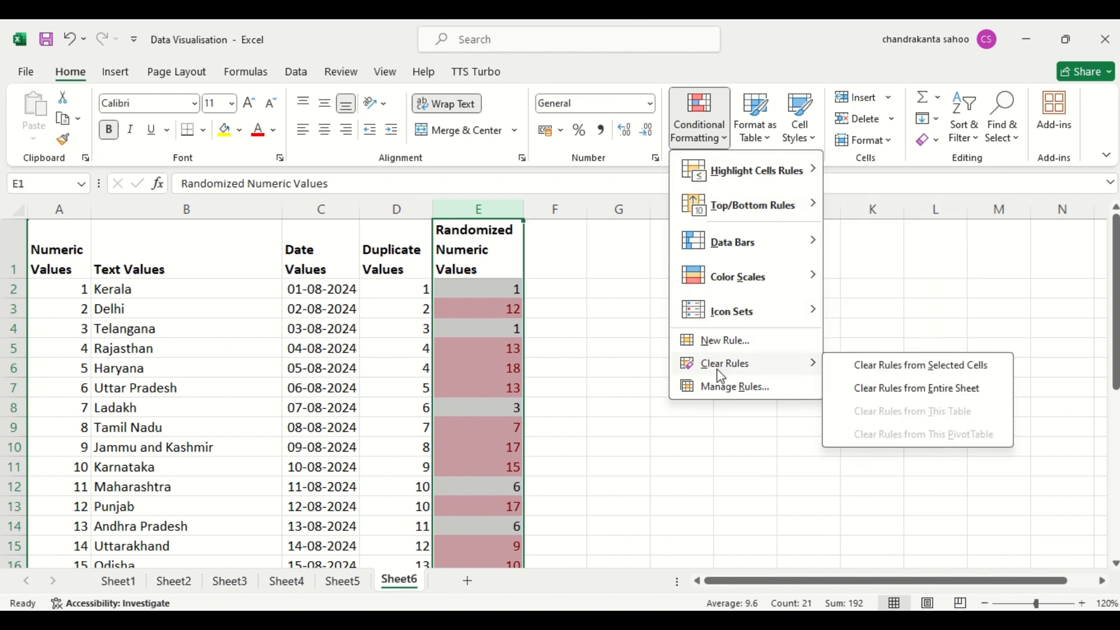
left_click(885, 367)
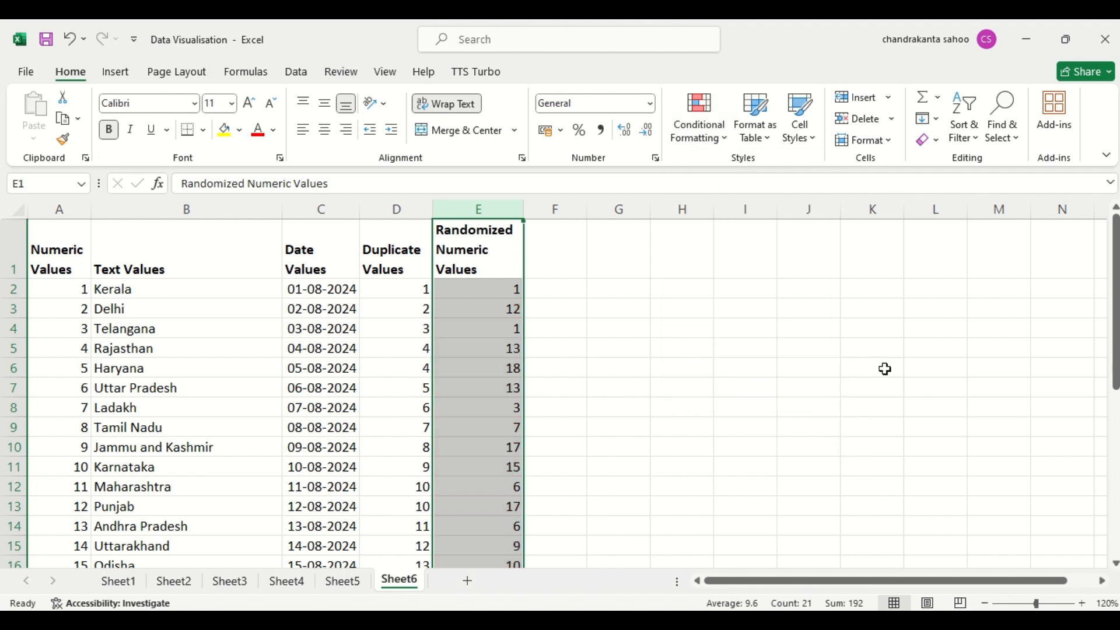
- Highlight the top 20% of values in the Randomized Numeric Values column using Light Red Fill with Dark Red Text
left_click(708, 144)
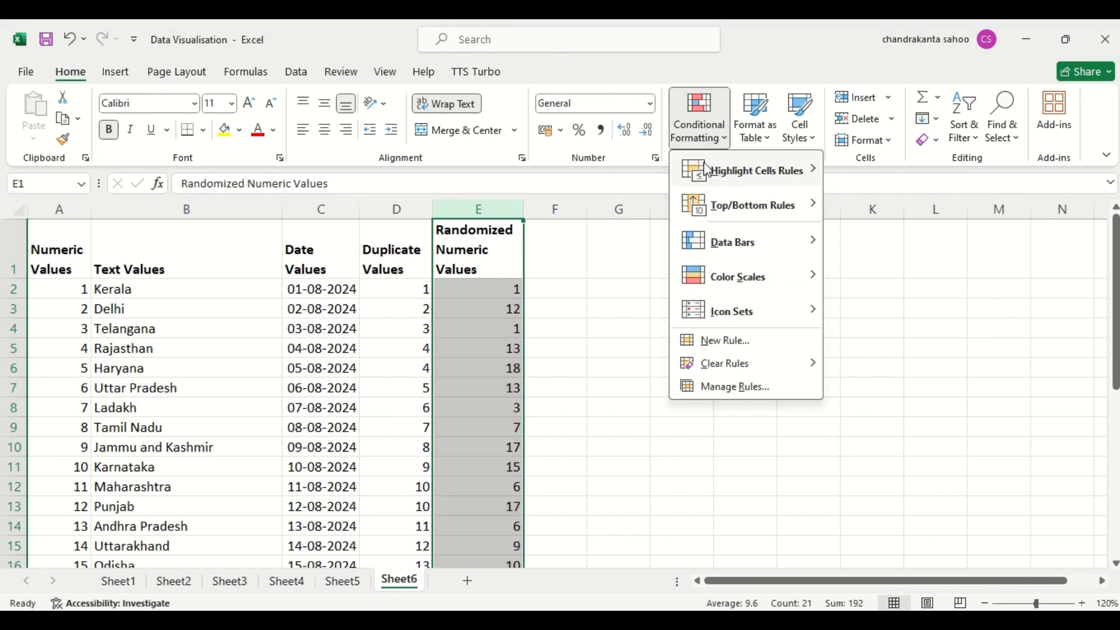
mouse_move(723, 201)
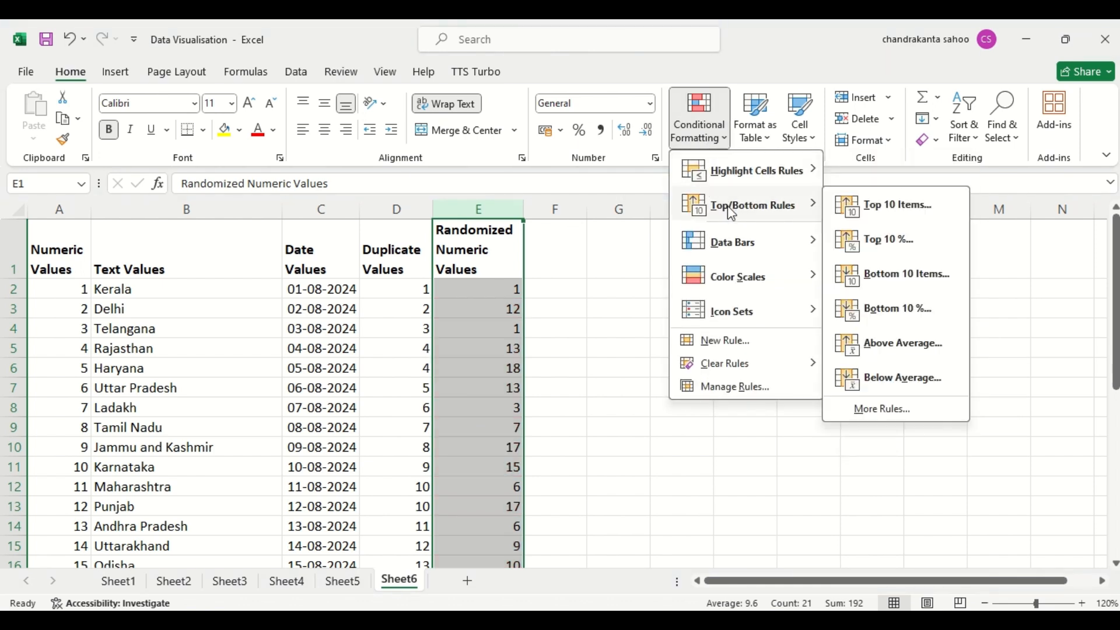
left_click(892, 246)
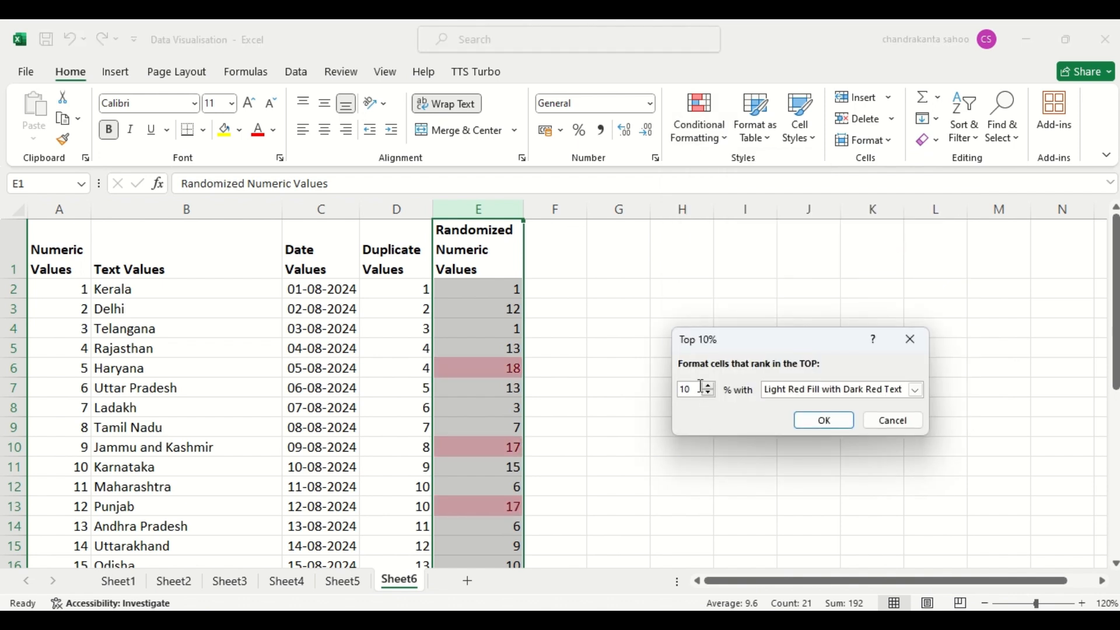
key("BackSpace")
key("BackSpace")
type("2")
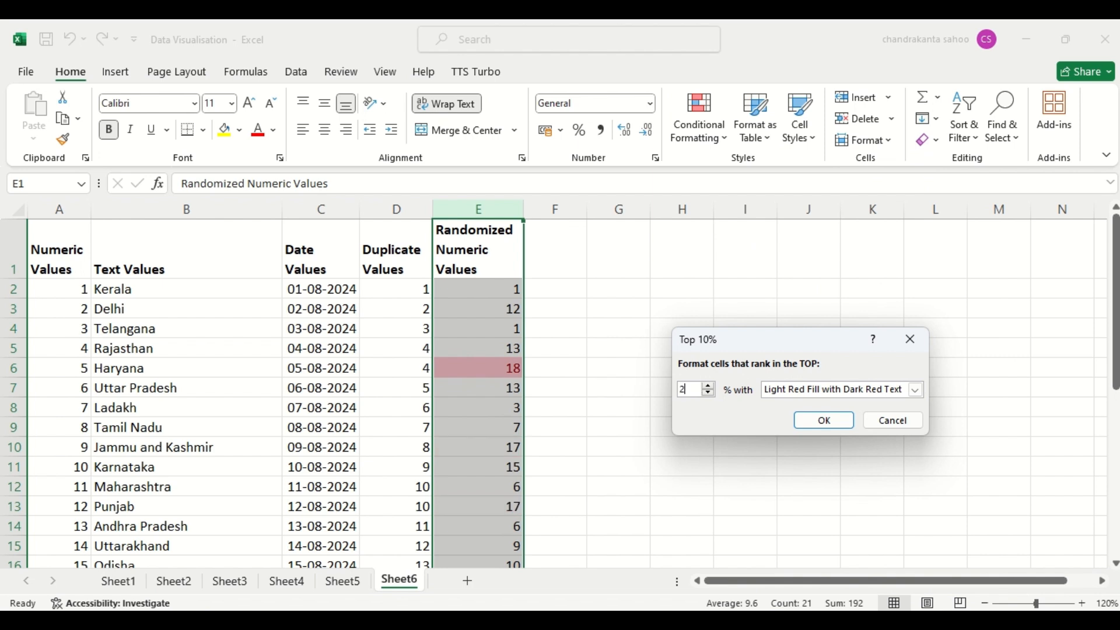
type("0")
key("Return")
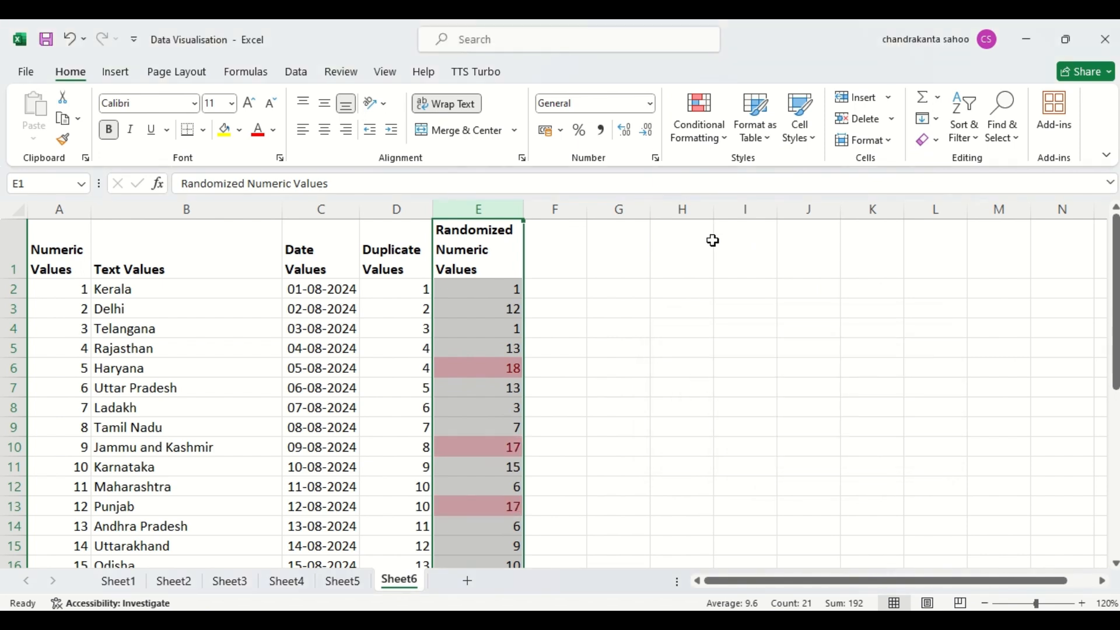
- Clear the top 20% conditional formatting rule from the selected Randomized Numeric Values column only
left_click(724, 131)
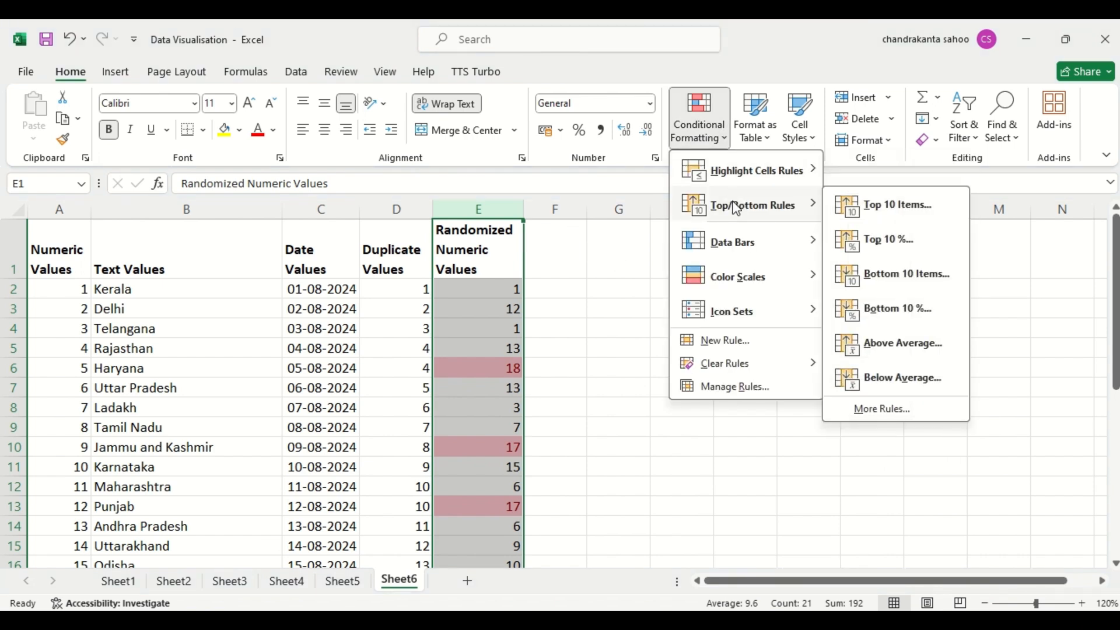
mouse_move(719, 365)
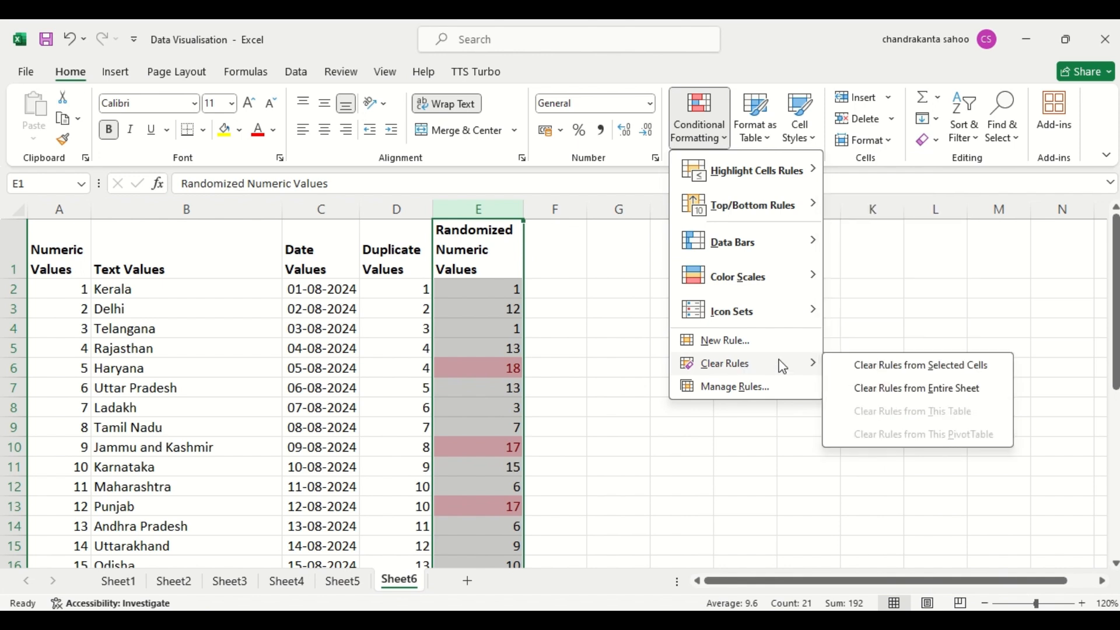
left_click(862, 367)
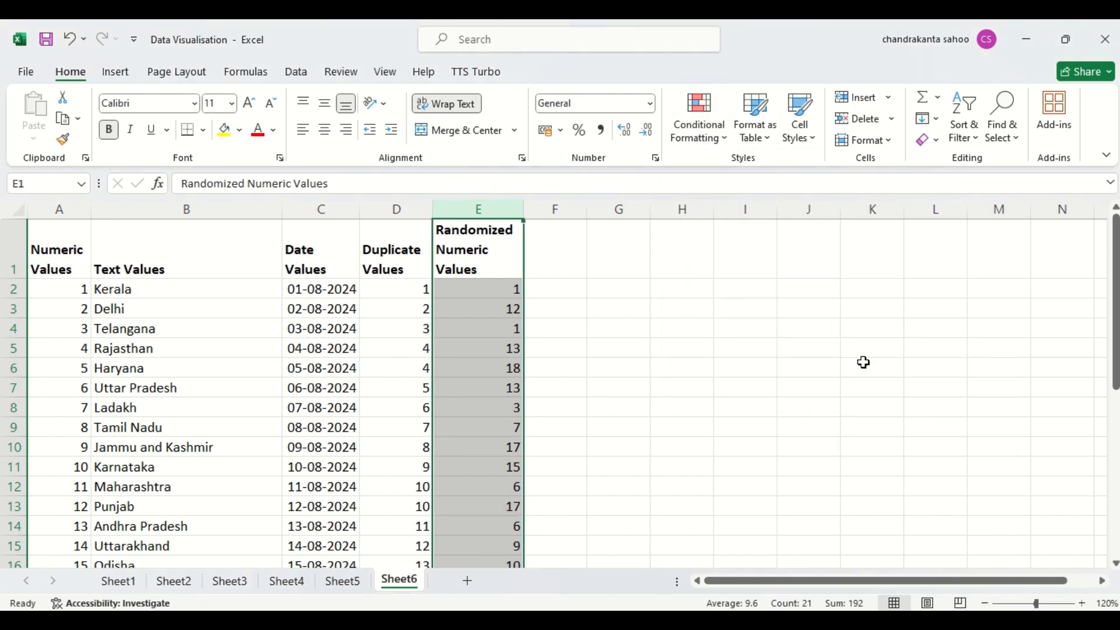
- Examine the custom rule settings for top or bottom ranked values and close them without creating a rule
left_click(712, 145)
mouse_move(733, 211)
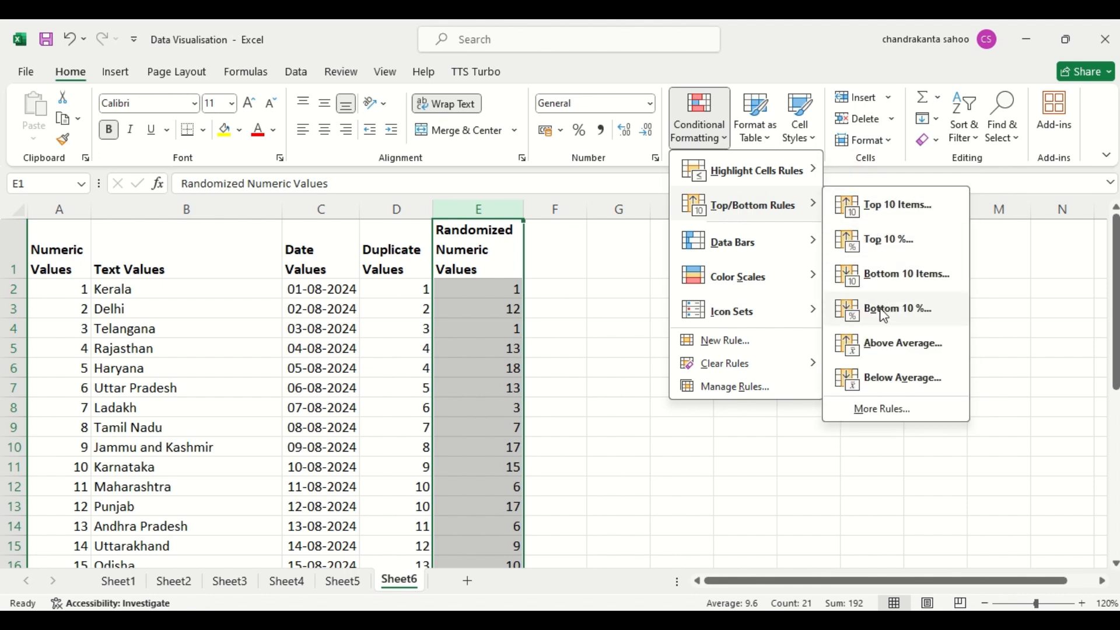
left_click(878, 414)
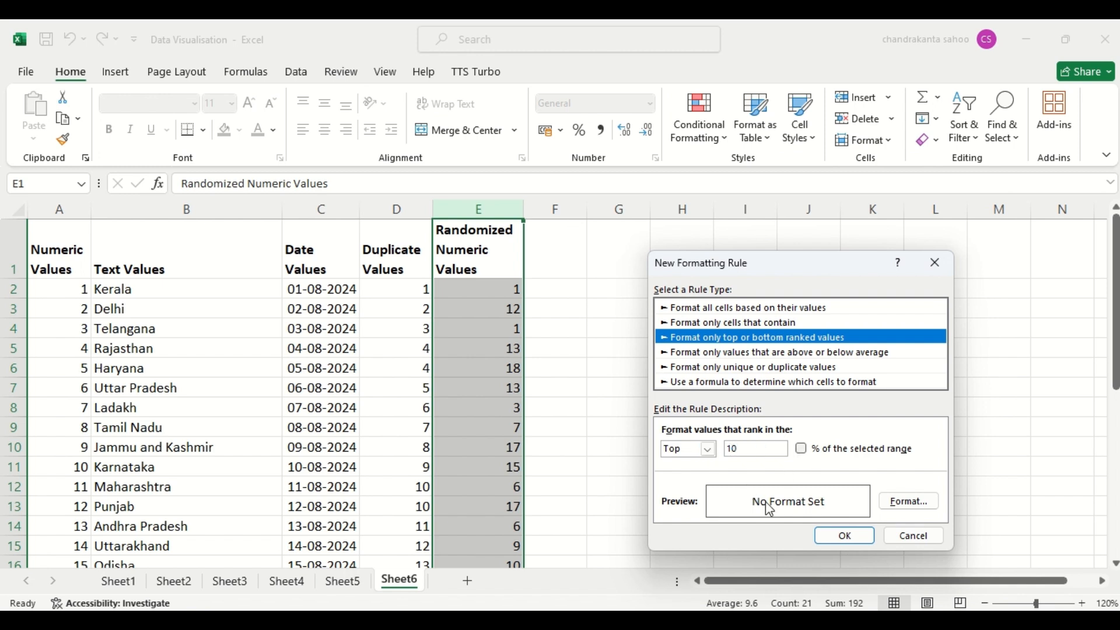
left_click(937, 261)
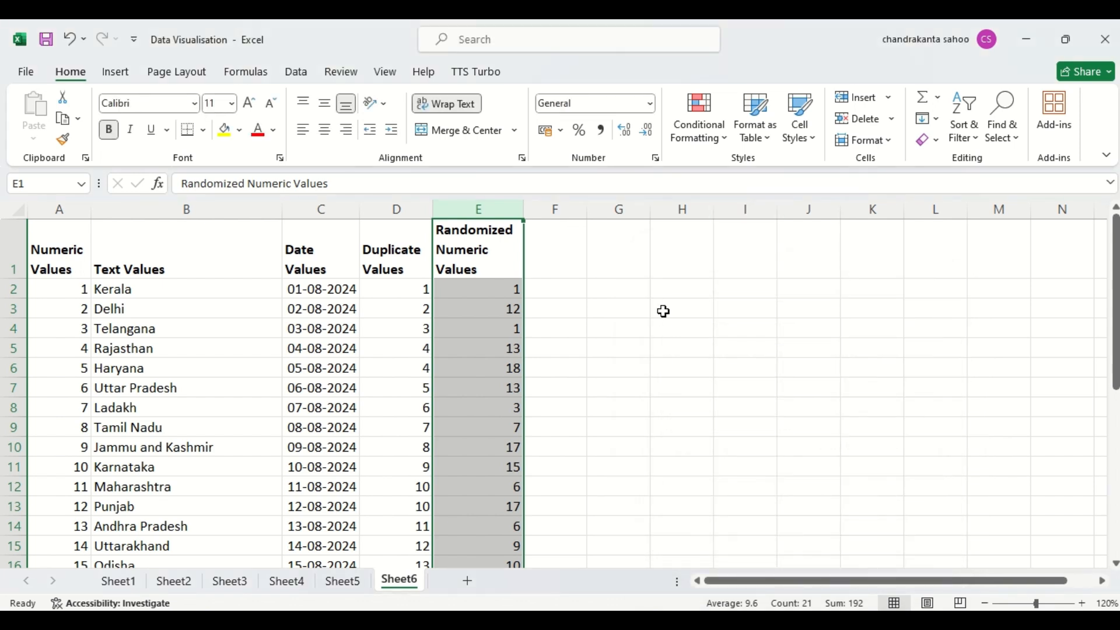
- Apply solid fill blue data bars to the Randomized Numeric Values column
left_click(704, 128)
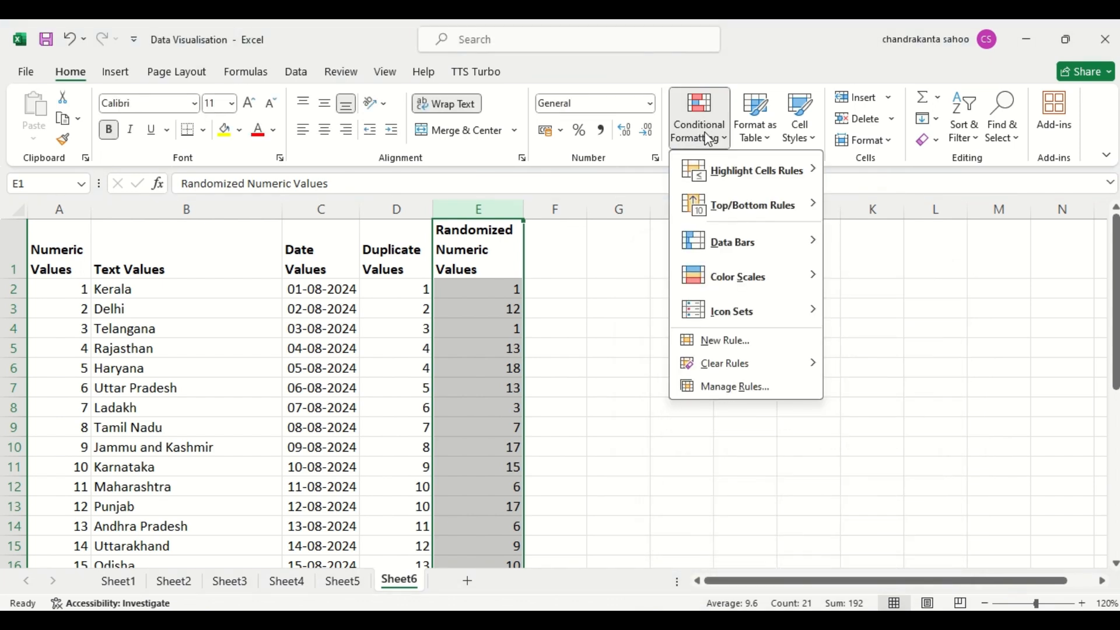
mouse_move(733, 250)
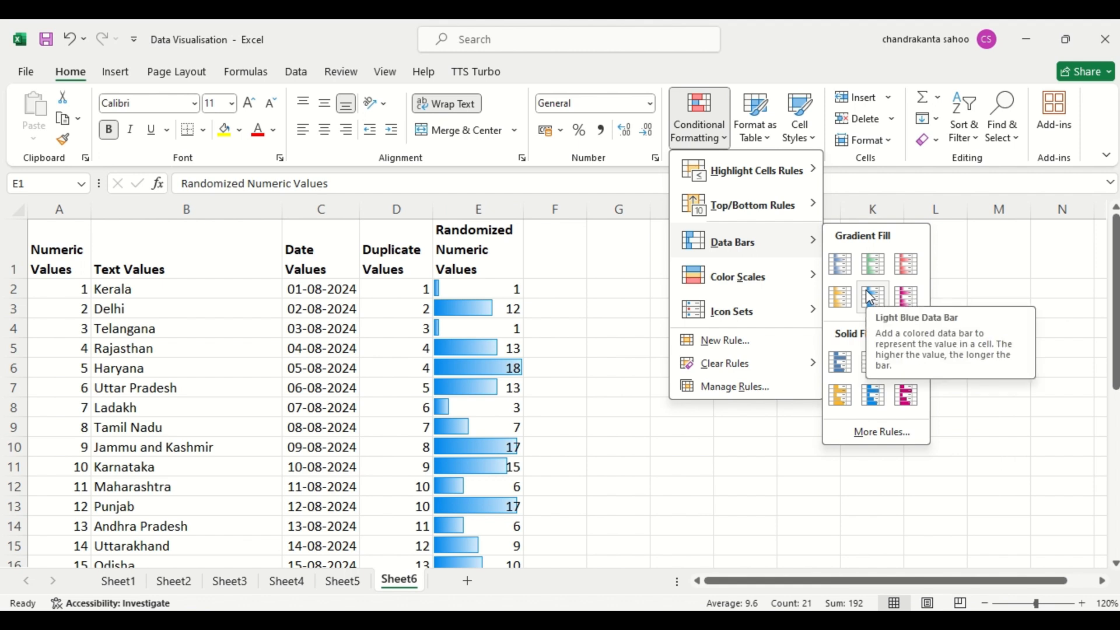
left_click(840, 361)
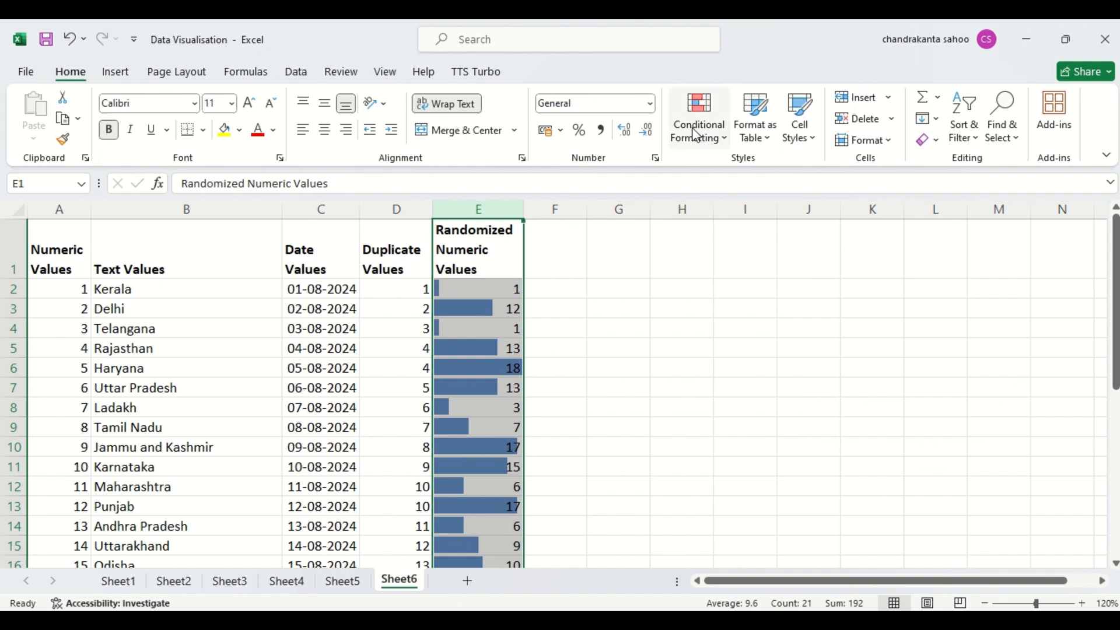
- Clear the data bar conditional formatting from the selected Randomized Numeric Values column
left_click(724, 143)
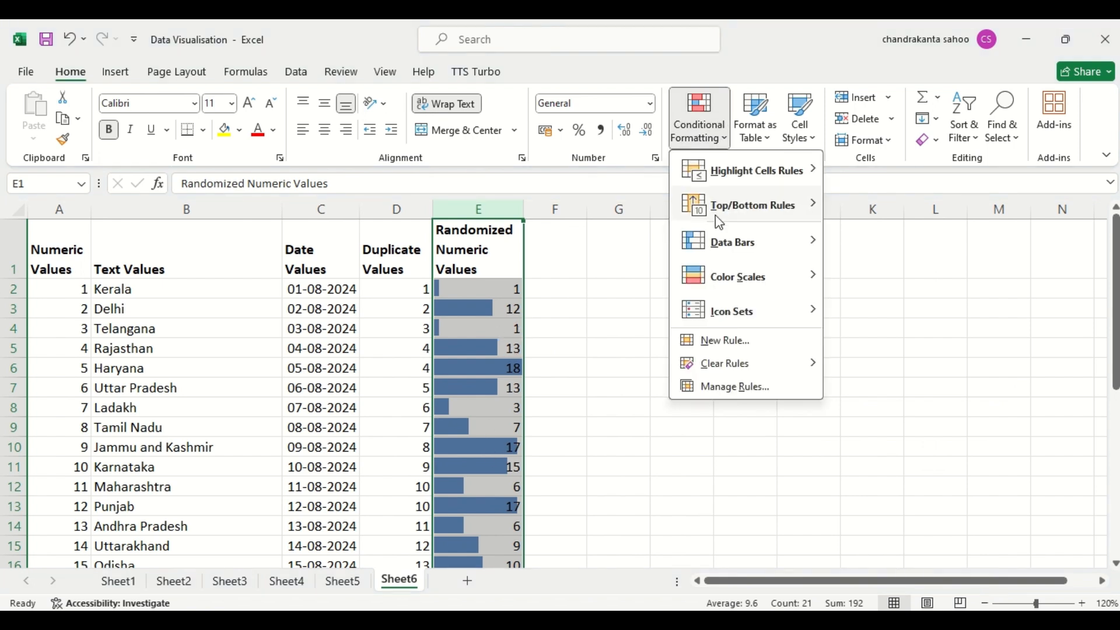
mouse_move(731, 221)
mouse_move(722, 366)
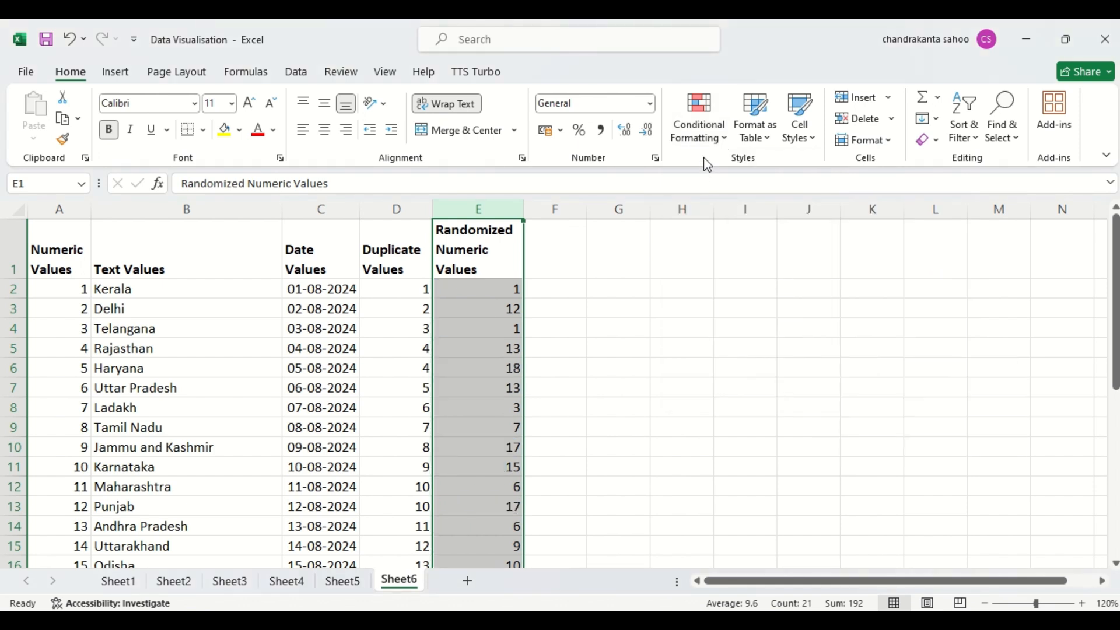
- Create a custom 3-Color Scale rule for the Randomized Numeric Values column with dark blue as the maximum color
left_click(699, 142)
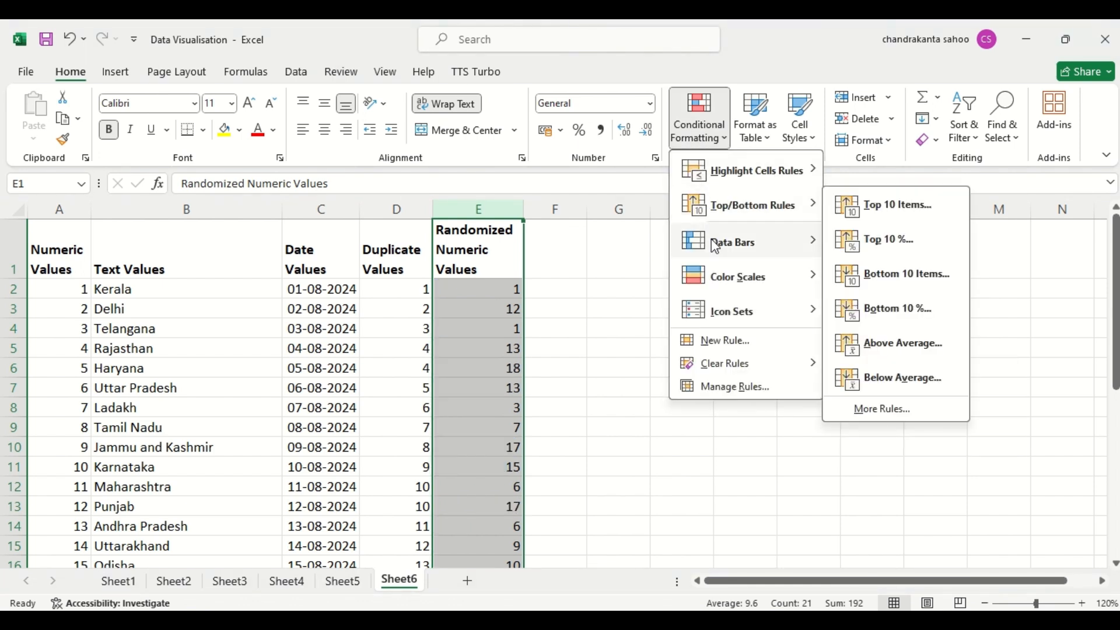
mouse_move(753, 242)
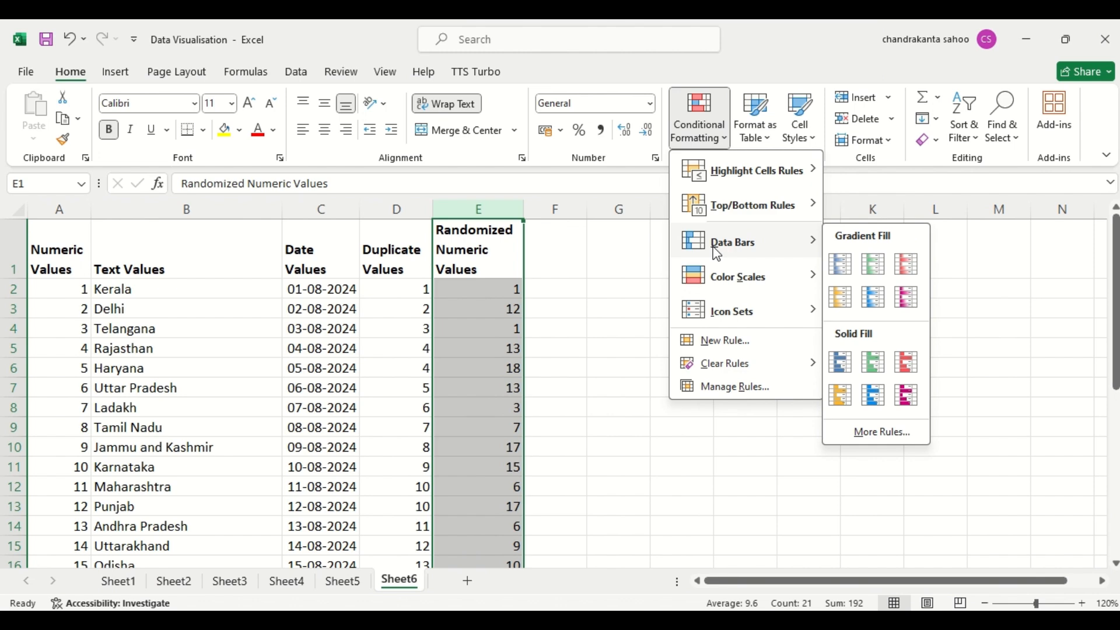
left_click(882, 432)
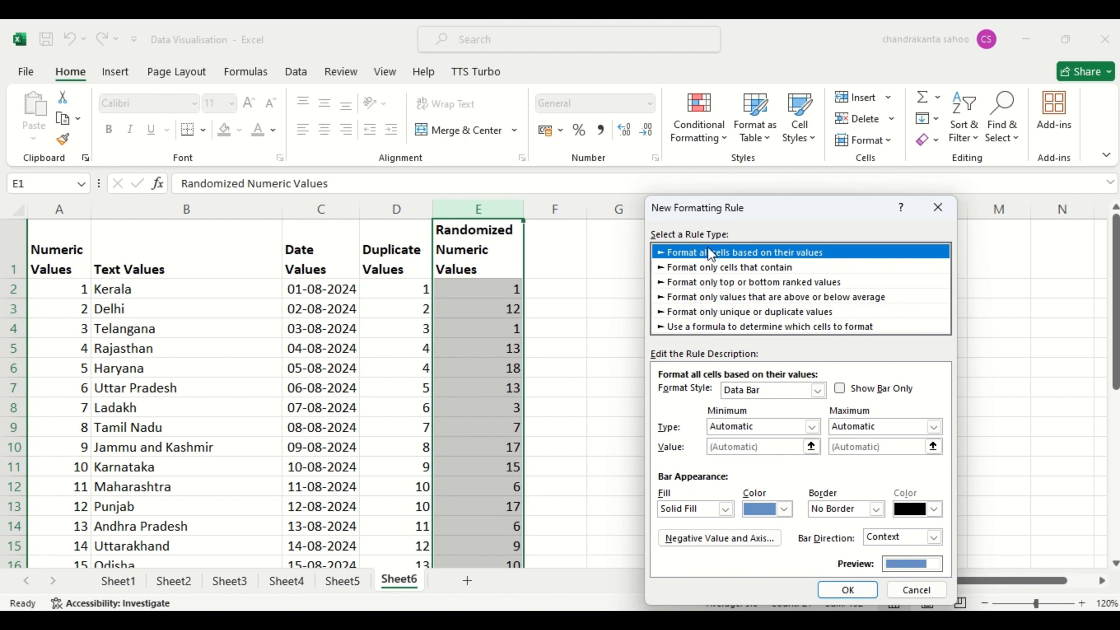
left_click(819, 391)
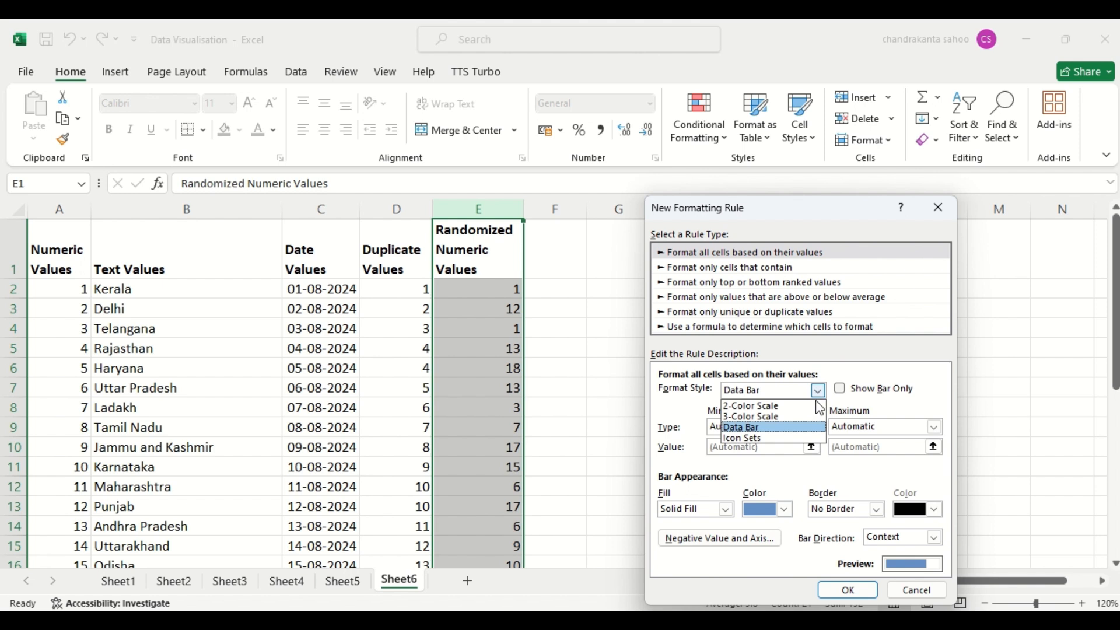
left_click(782, 417)
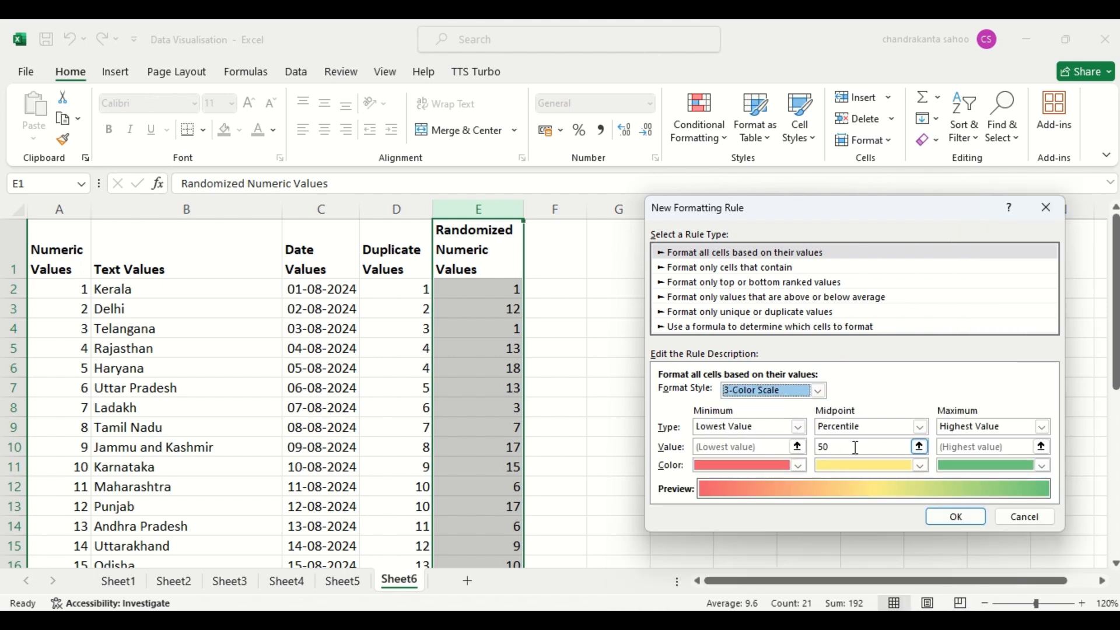
left_click(1044, 466)
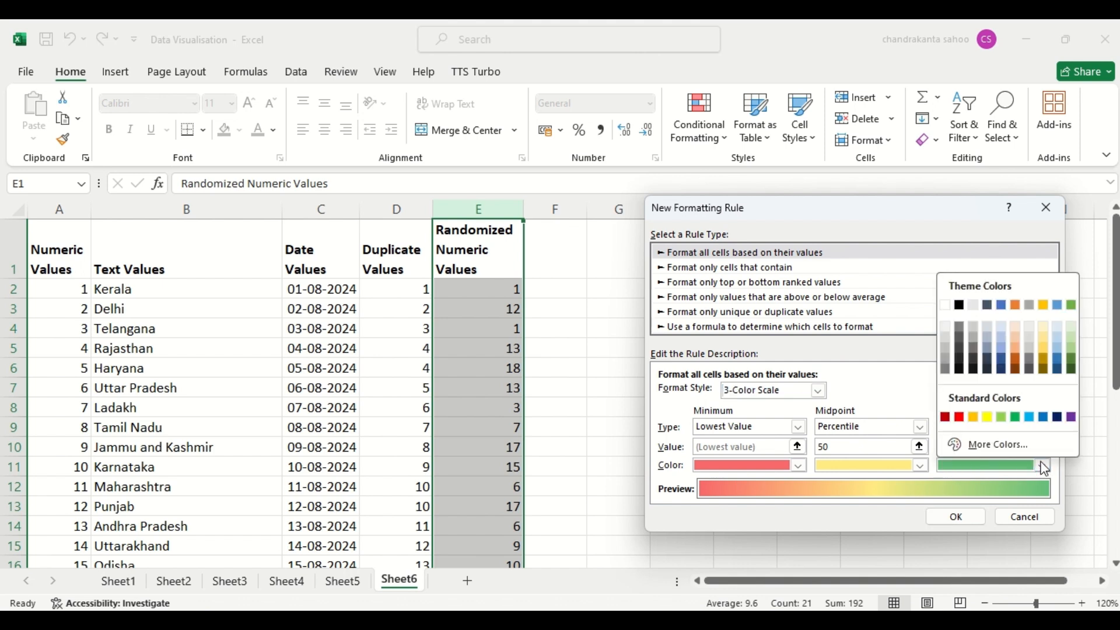
left_click(1000, 361)
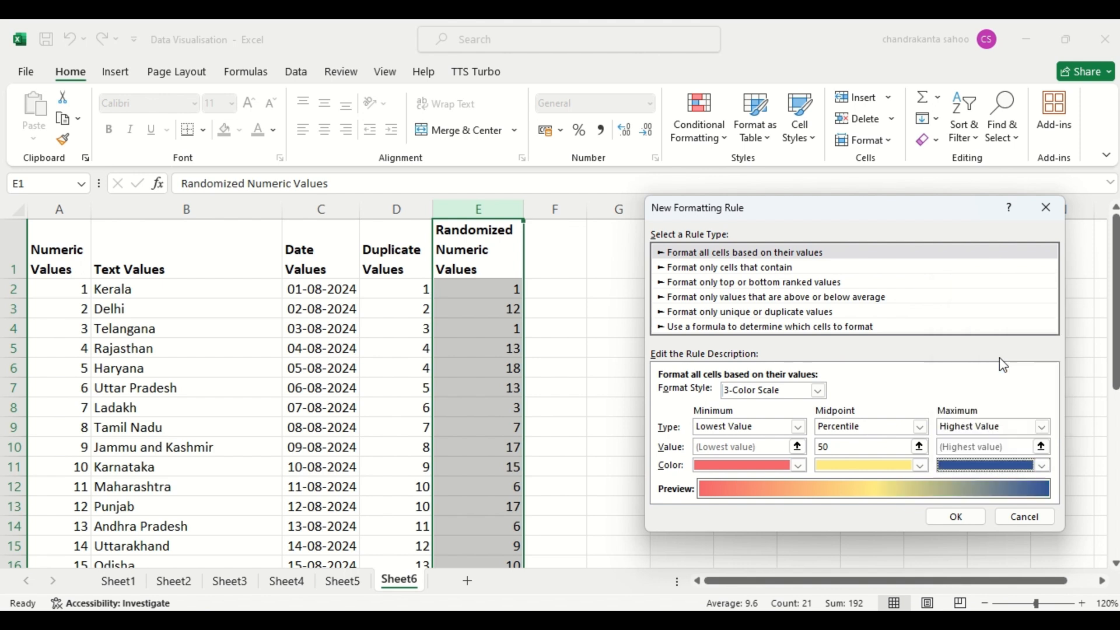
left_click(957, 517)
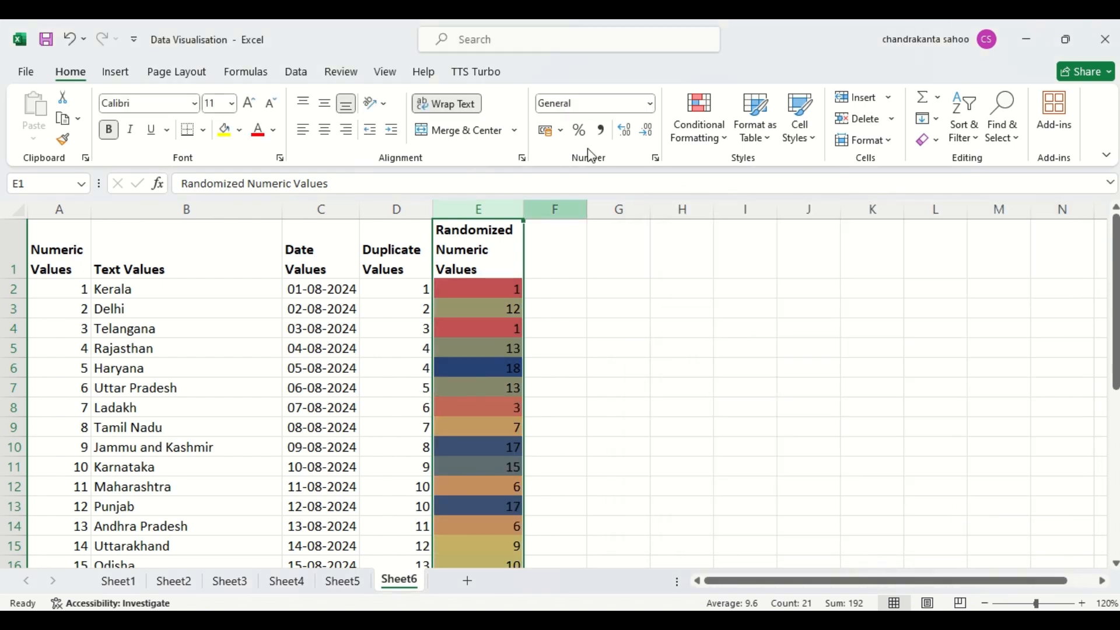
- Clear the 3-Color Scale rule from the selected Randomized Numeric Values column only
left_click(704, 140)
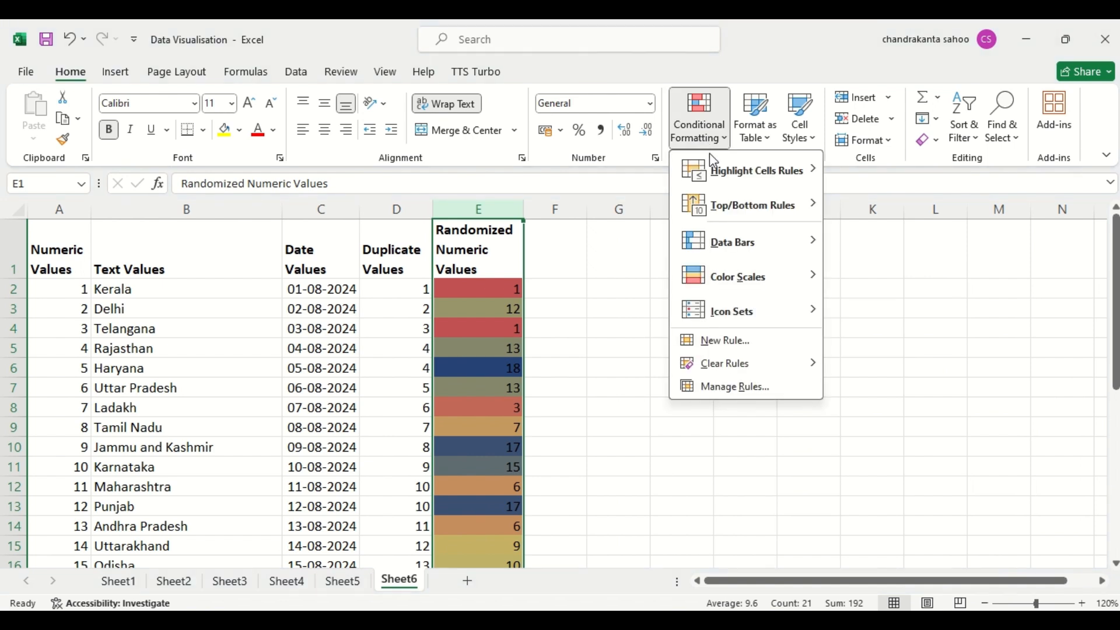
mouse_move(729, 243)
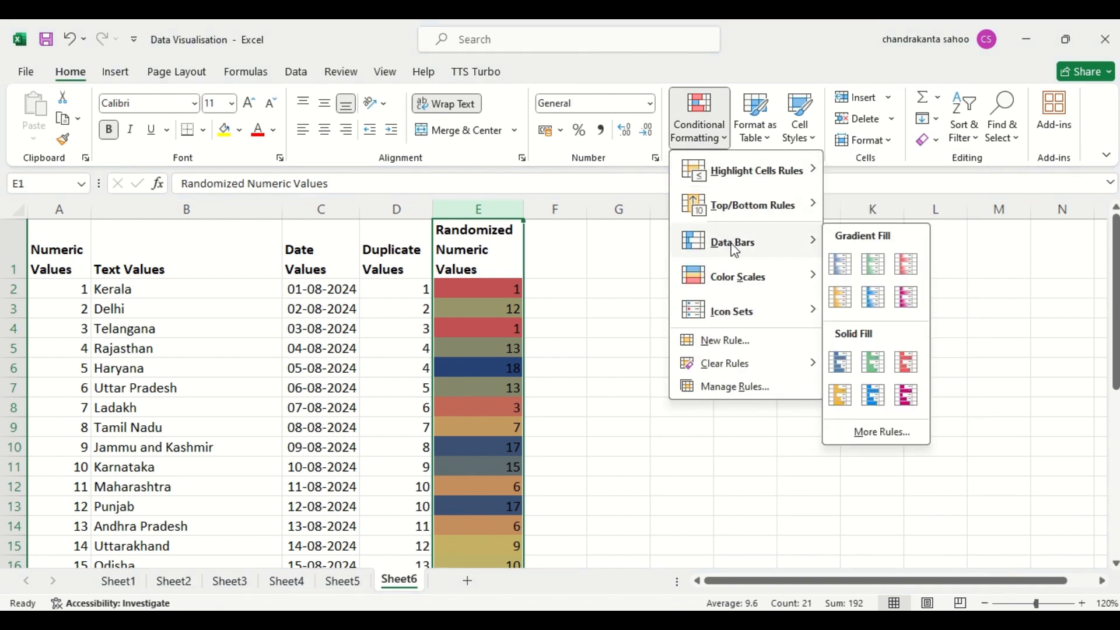
mouse_move(733, 371)
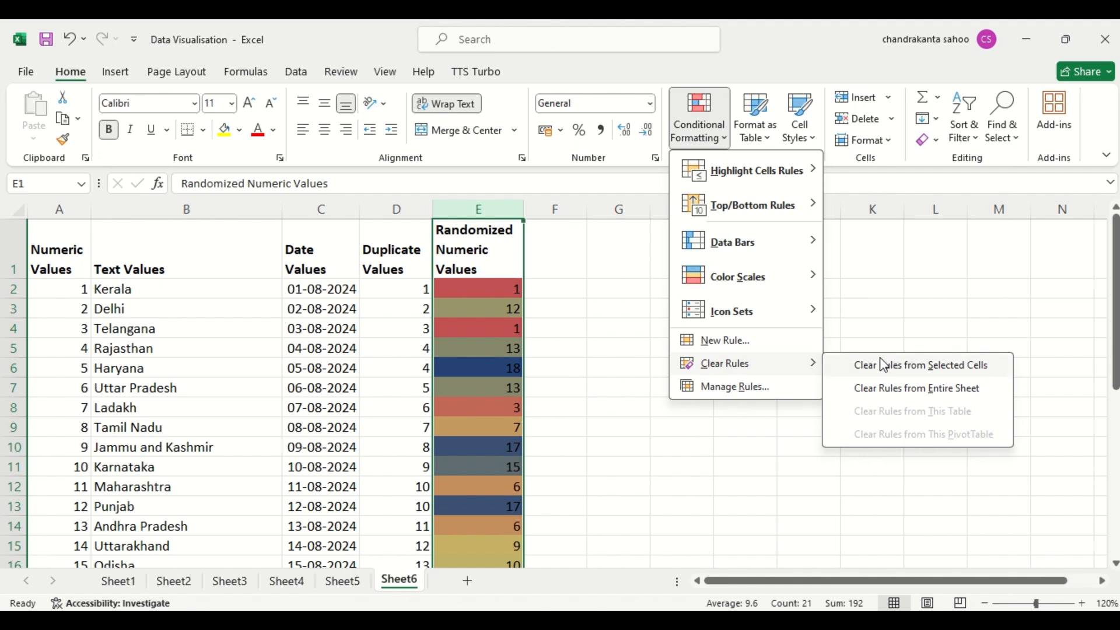
left_click(901, 366)
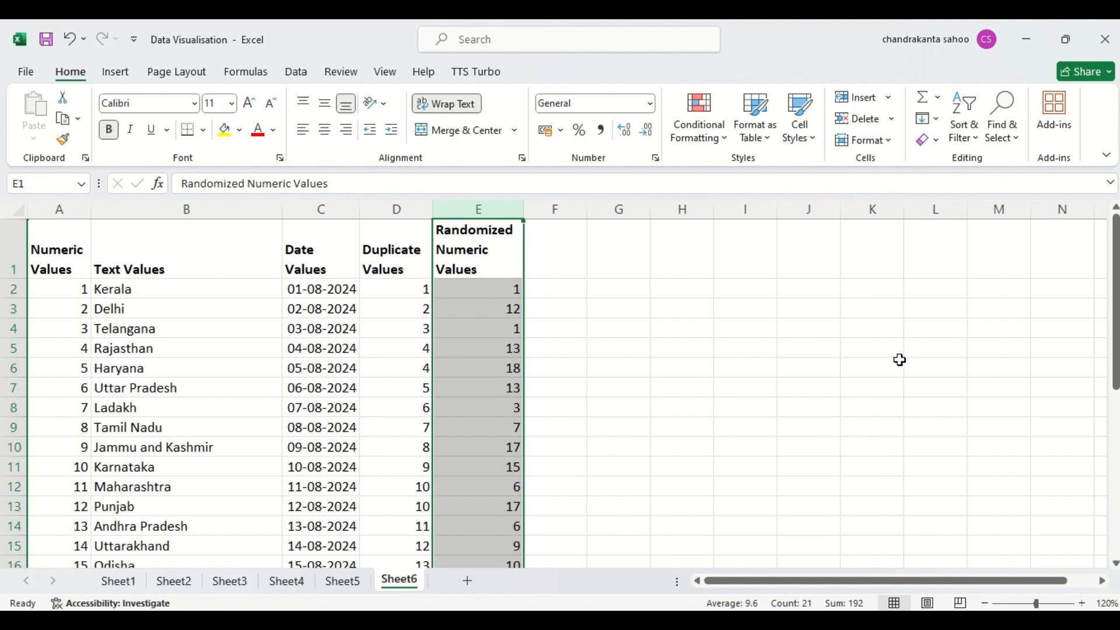
- Apply the 4 Arrows (Colored) icon set to the Randomized Numeric Values column
left_click(709, 144)
mouse_move(734, 318)
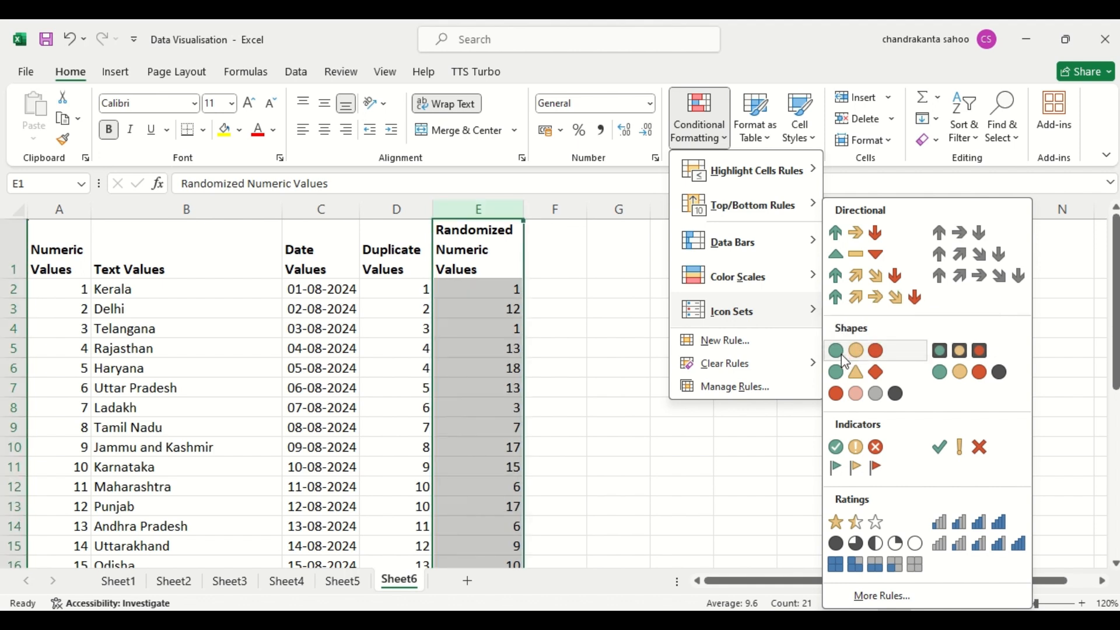
left_click(836, 275)
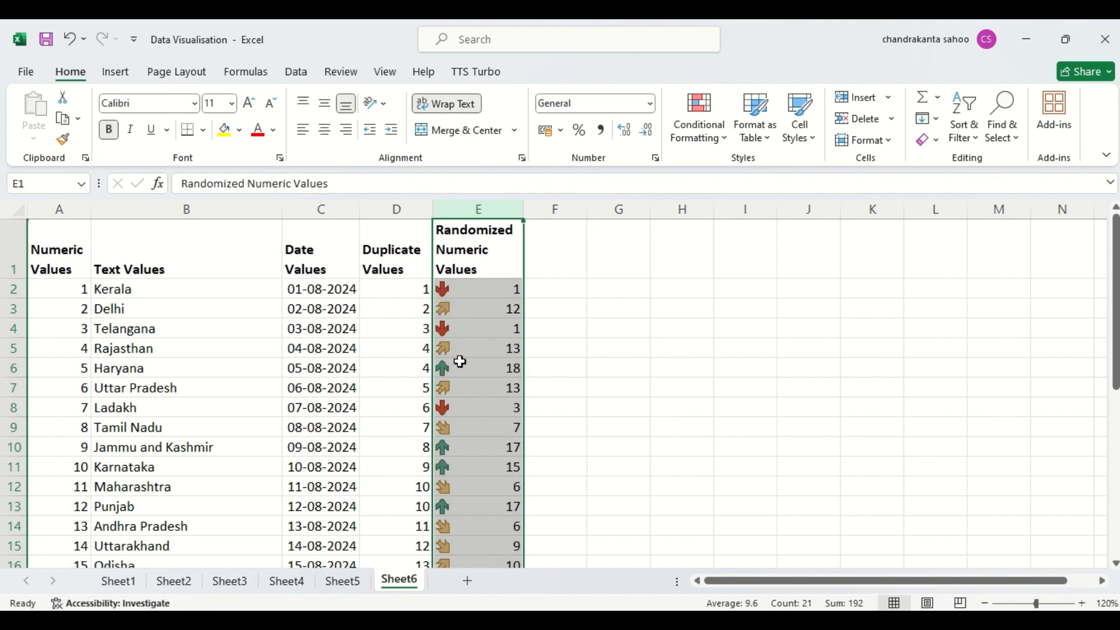
- Edit the existing icon set rule on the Randomized Numeric Values column to use the 4 Ratings icon style
left_click(690, 134)
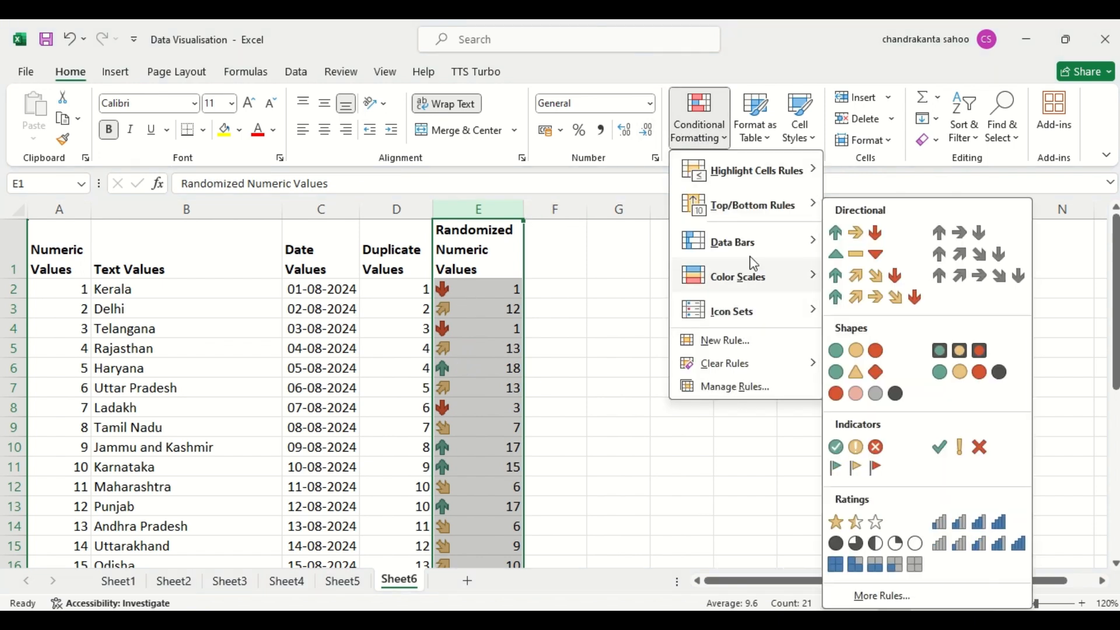
mouse_move(736, 361)
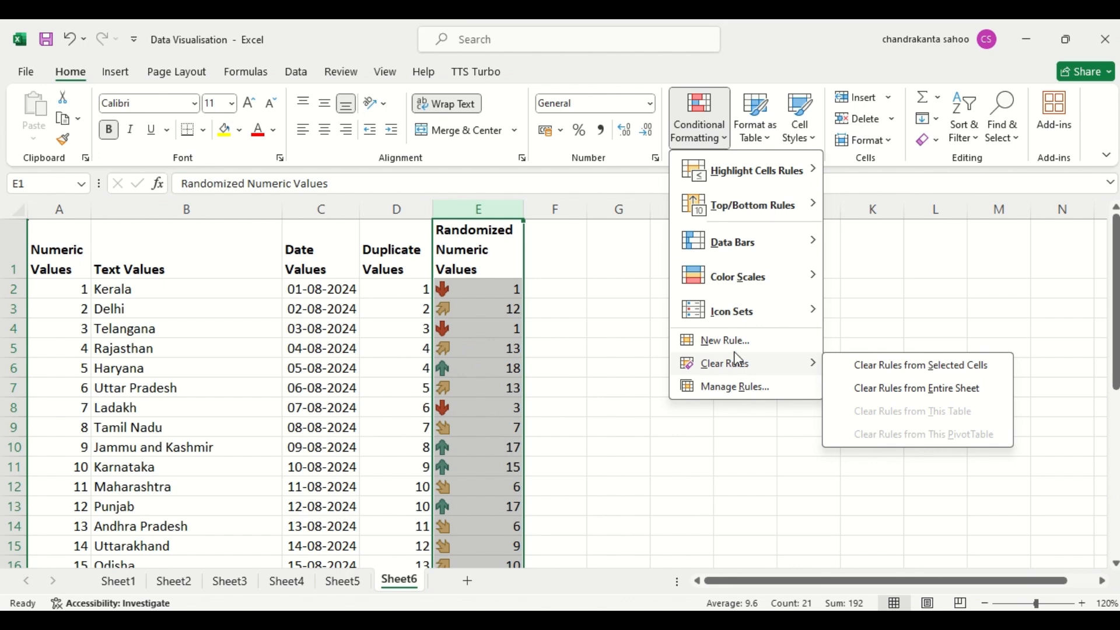
left_click(743, 387)
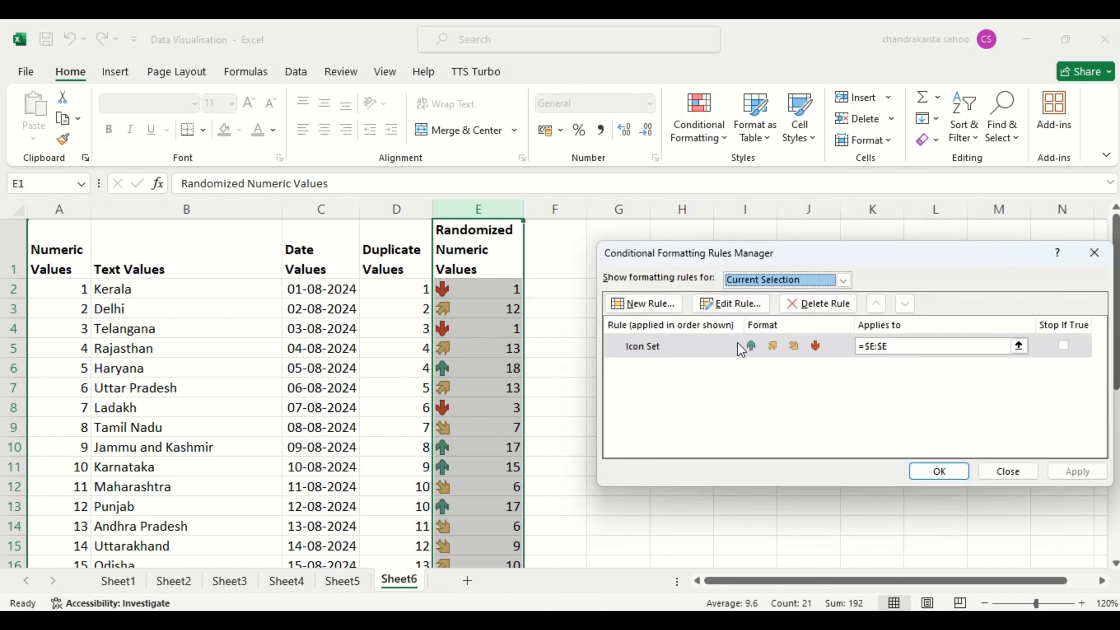
left_click(734, 304)
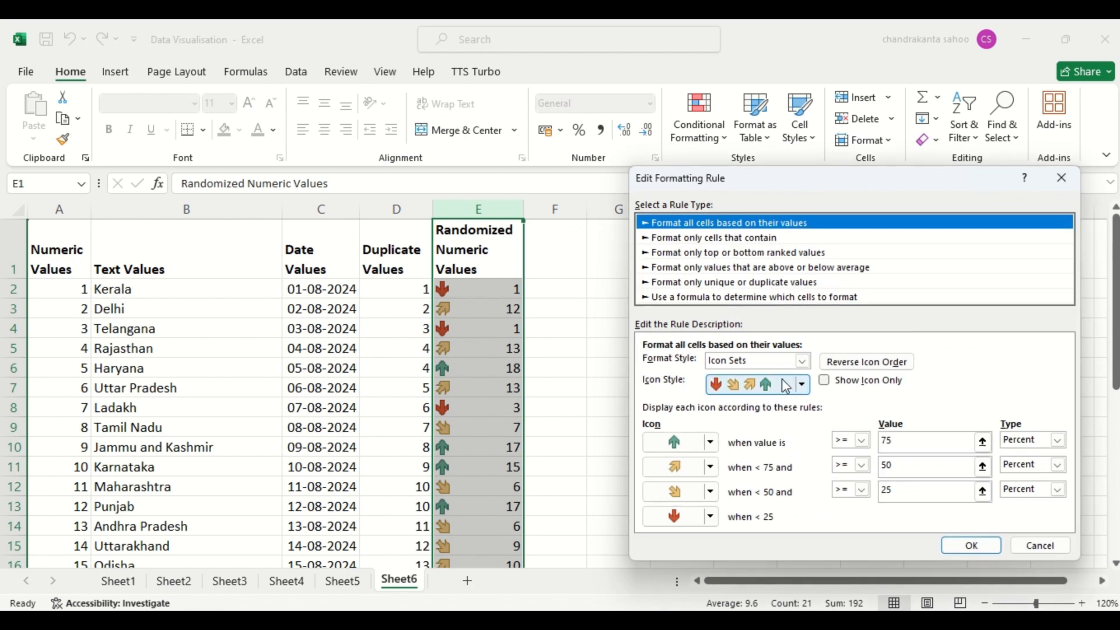
left_click(804, 362)
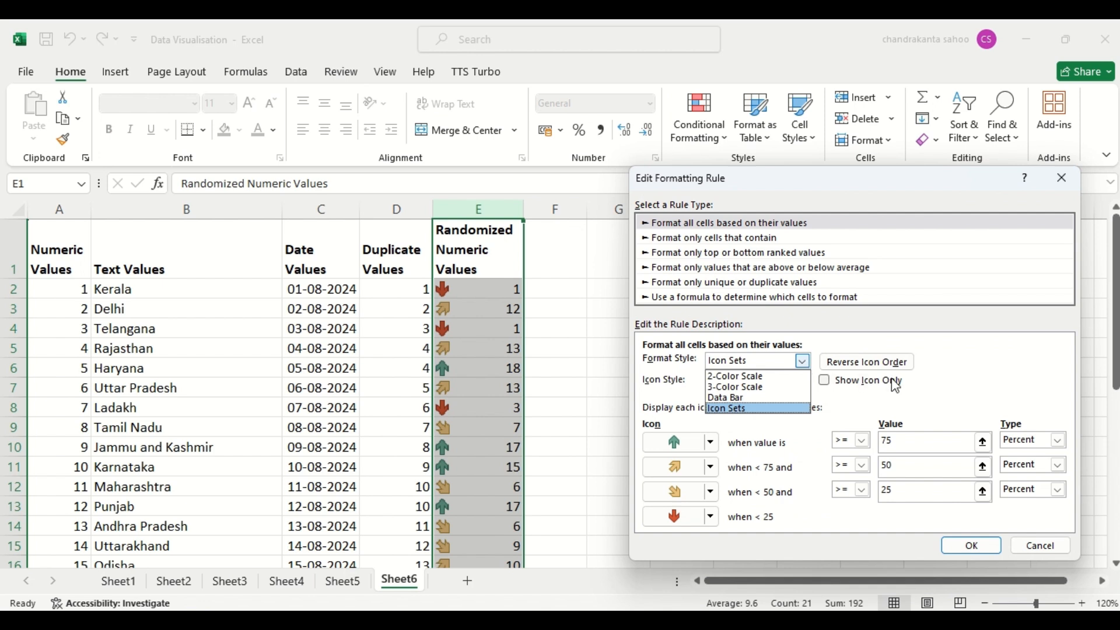
left_click(973, 378)
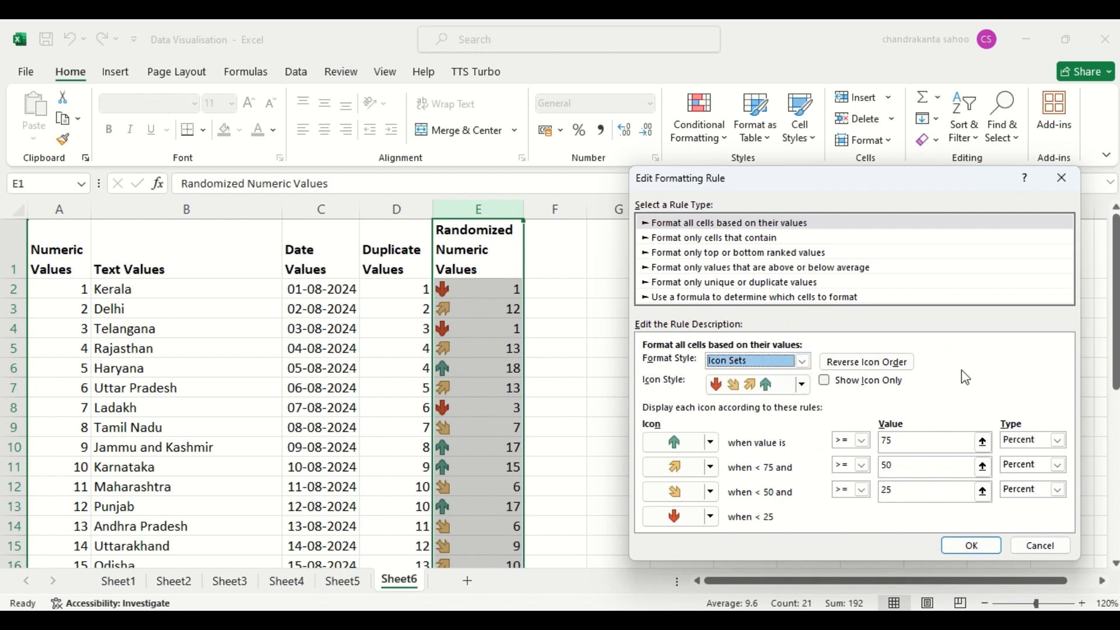
left_click(804, 386)
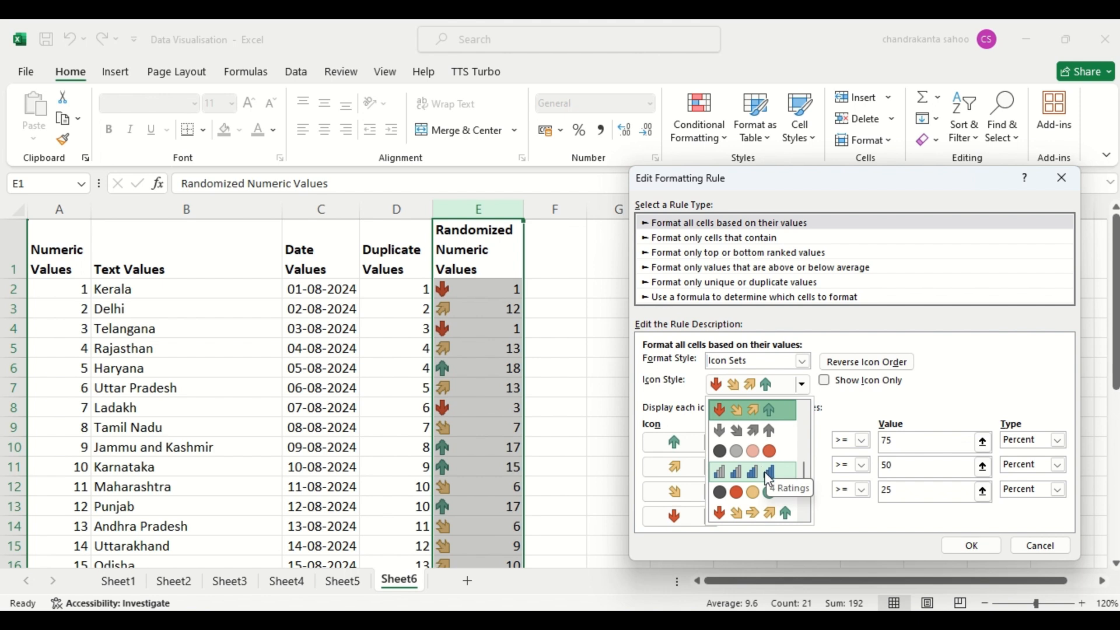
left_click(769, 475)
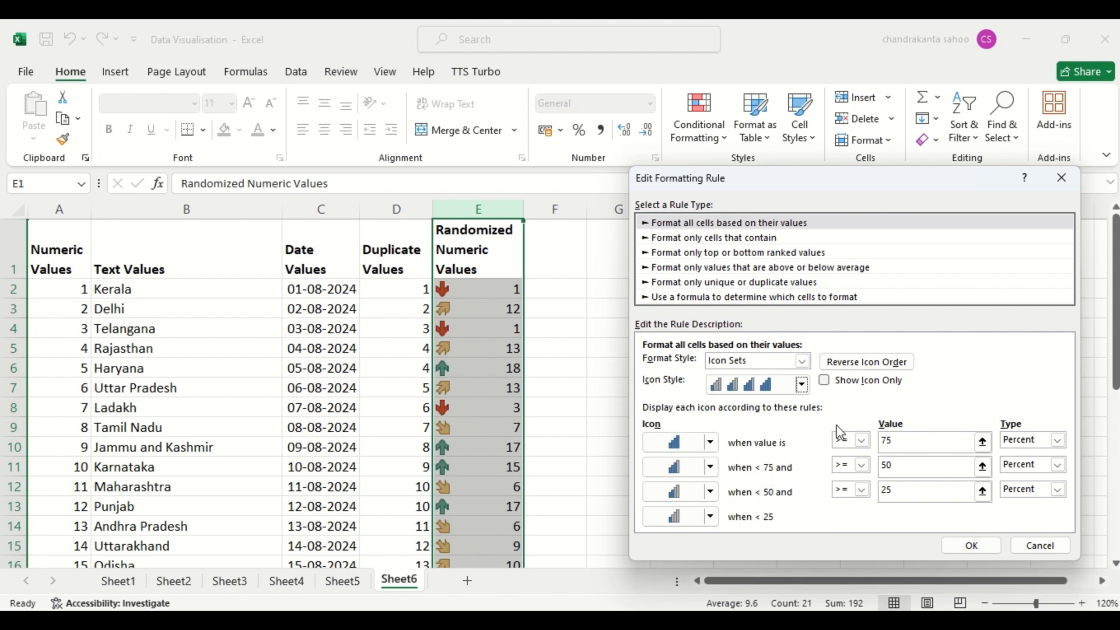
- Change the rule's icon style to the four black, red, yellow and green circles and apply it to the column
left_click(903, 443)
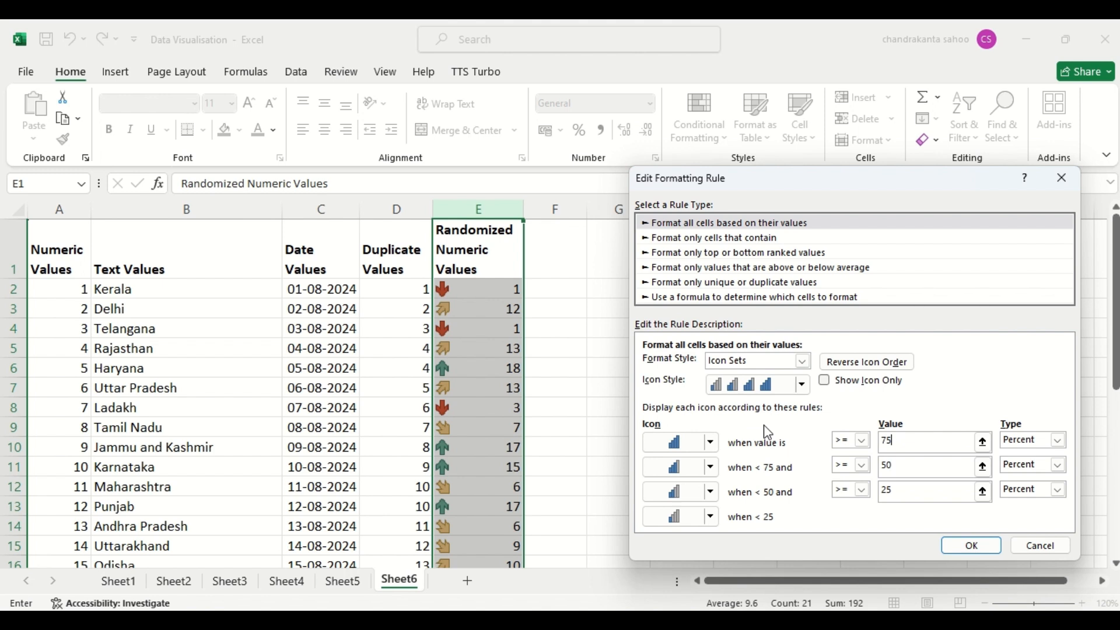
left_click(789, 387)
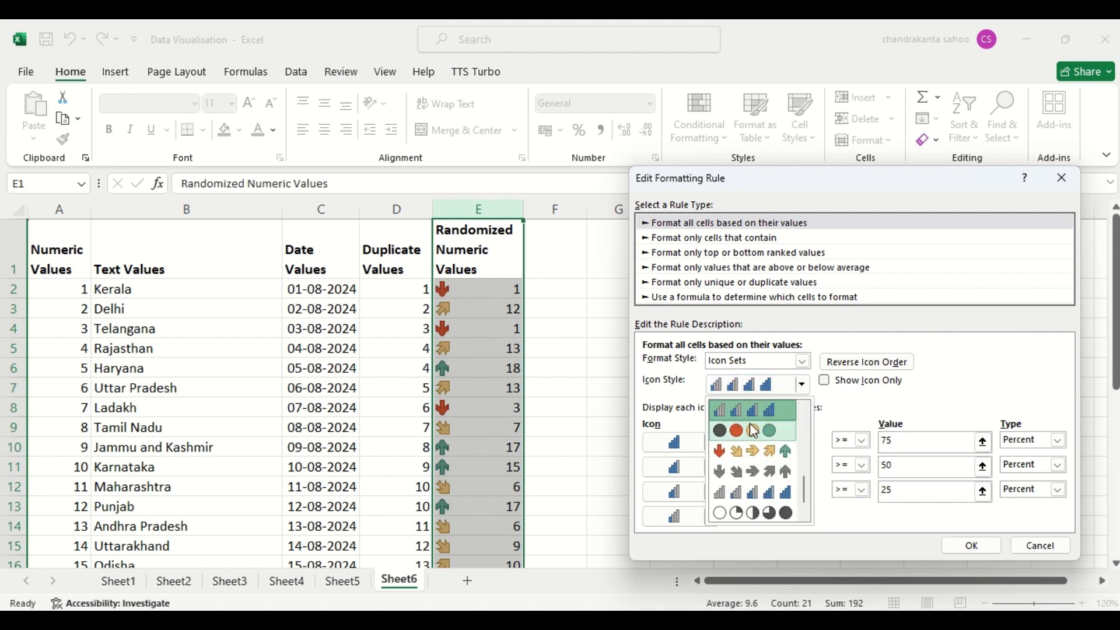
left_click(744, 437)
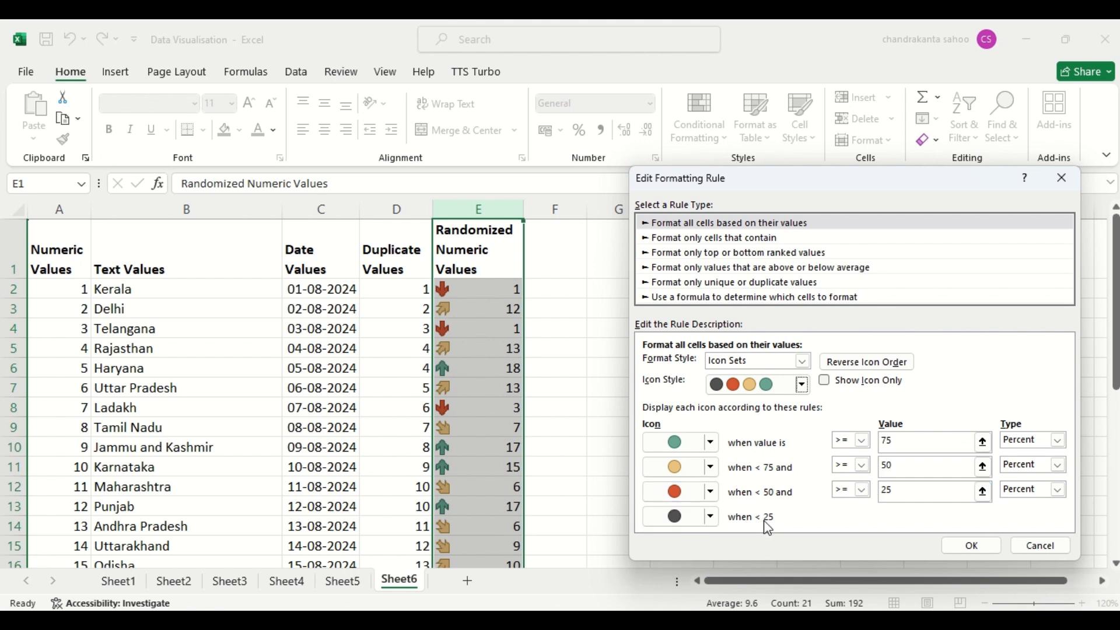
left_click(971, 545)
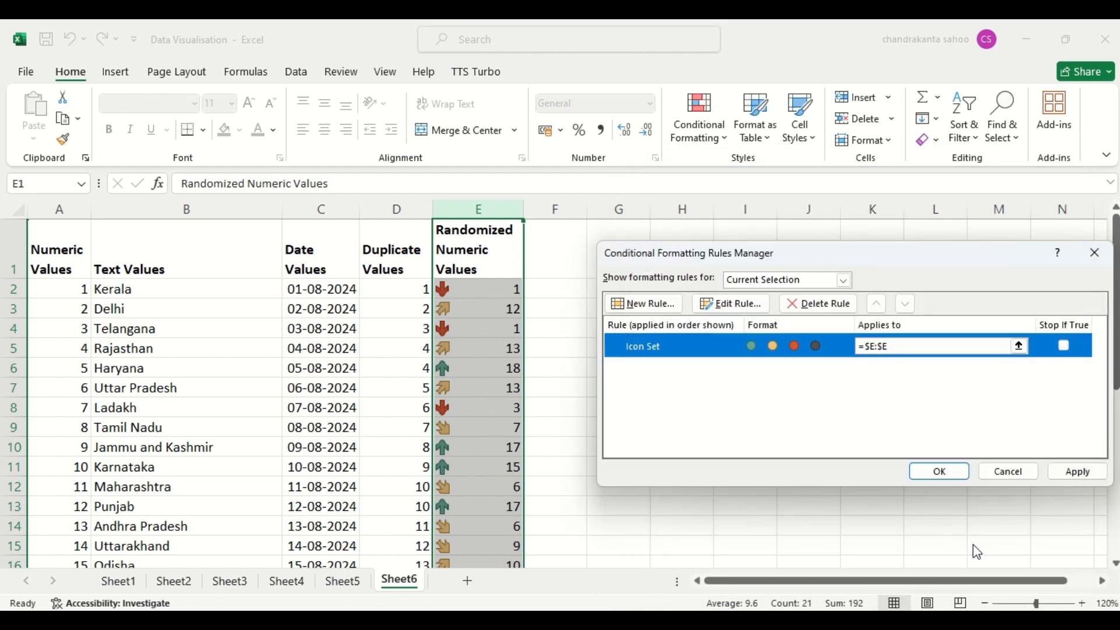
left_click(950, 474)
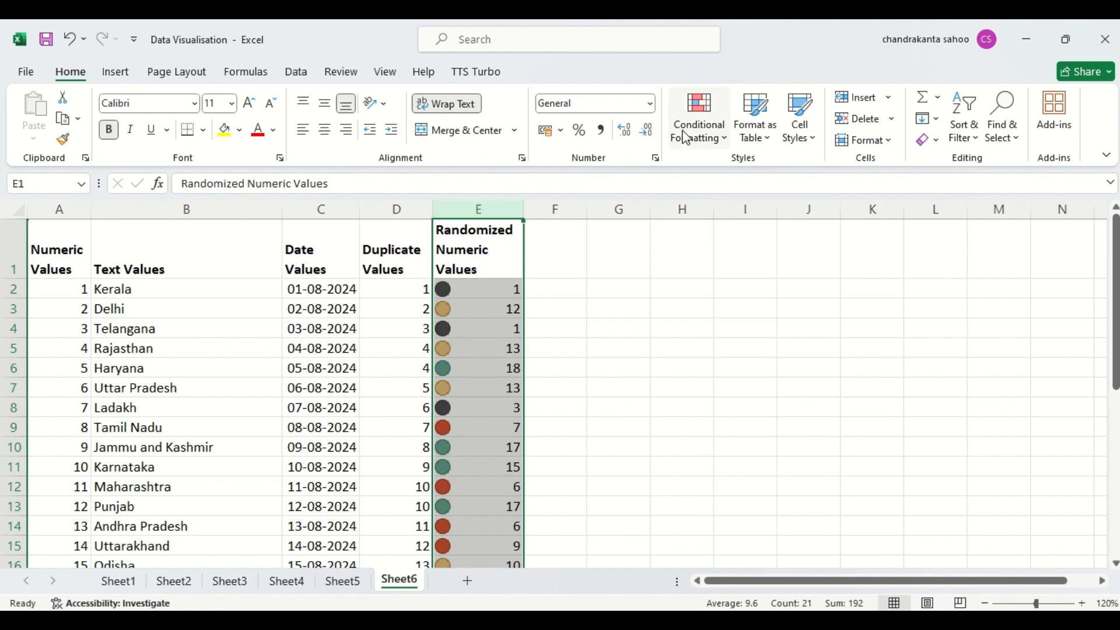
- Examine the settings of the other rule types for a new rule, through unique or duplicate values, without creating one
left_click(701, 139)
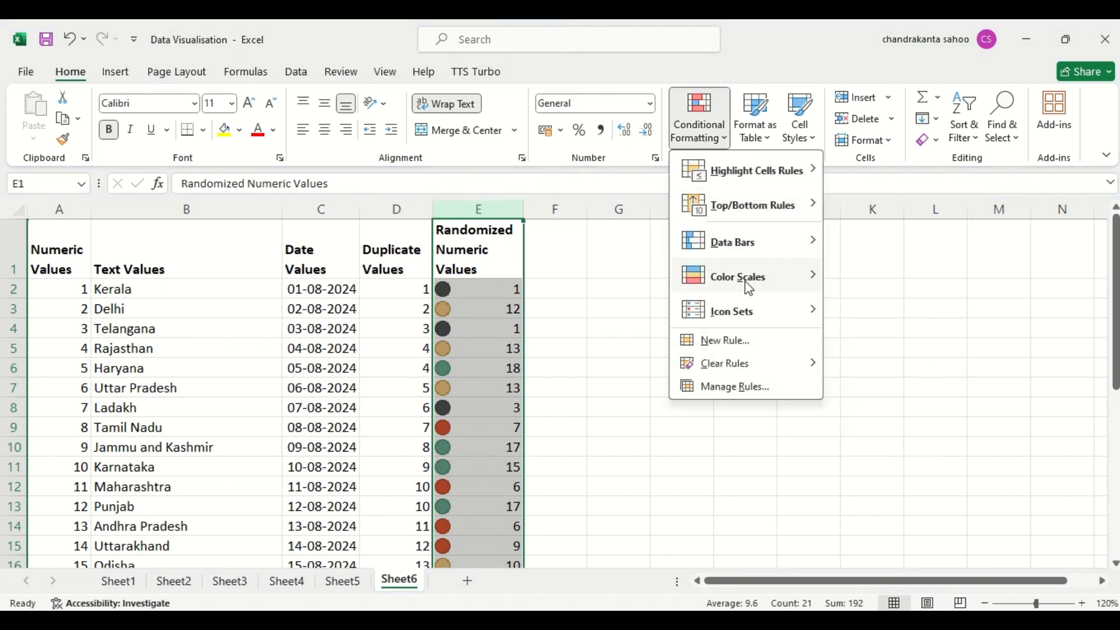
mouse_move(749, 287)
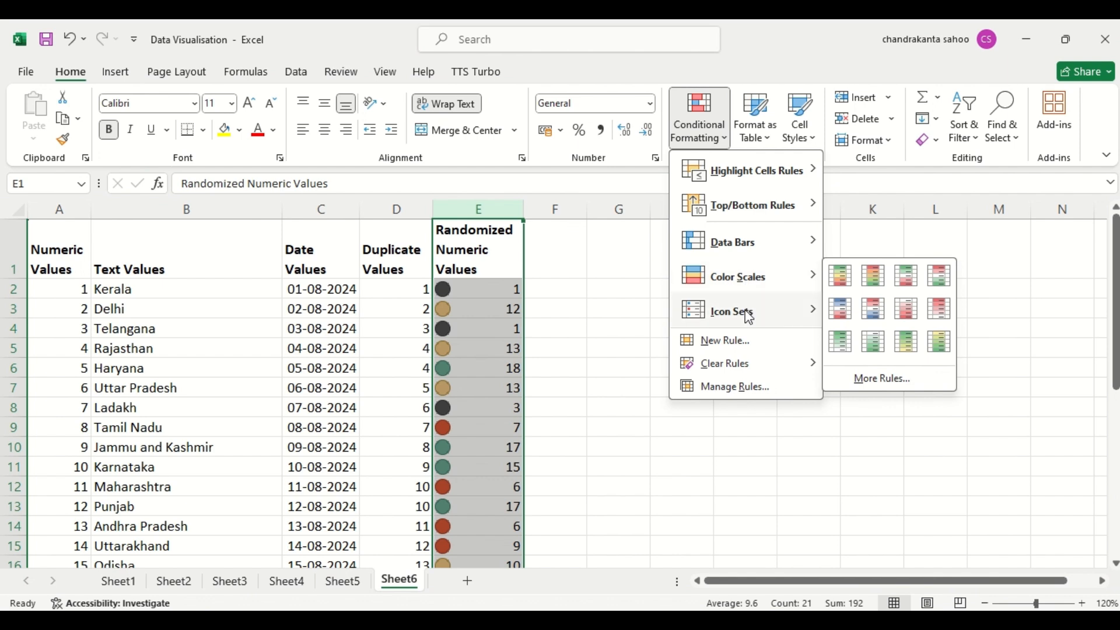
mouse_move(749, 317)
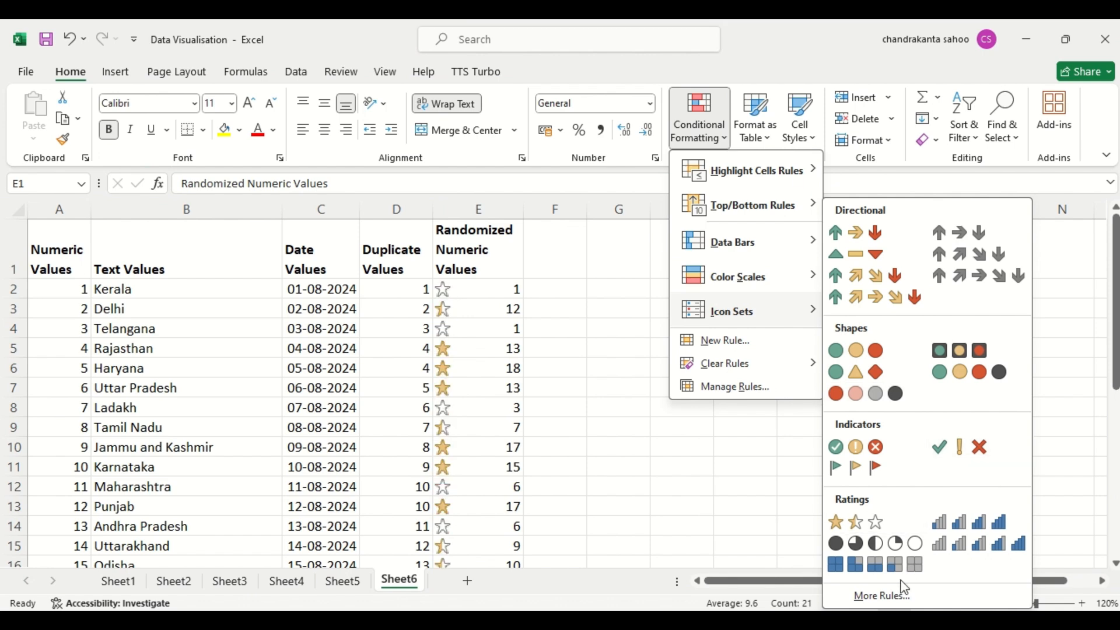
left_click(883, 596)
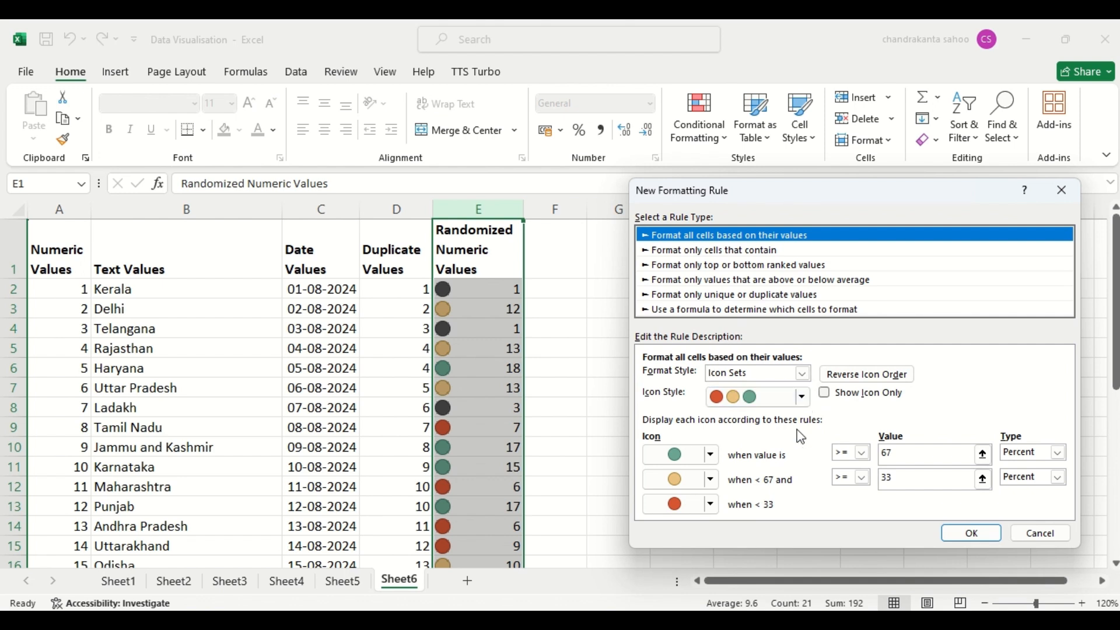
left_click(728, 251)
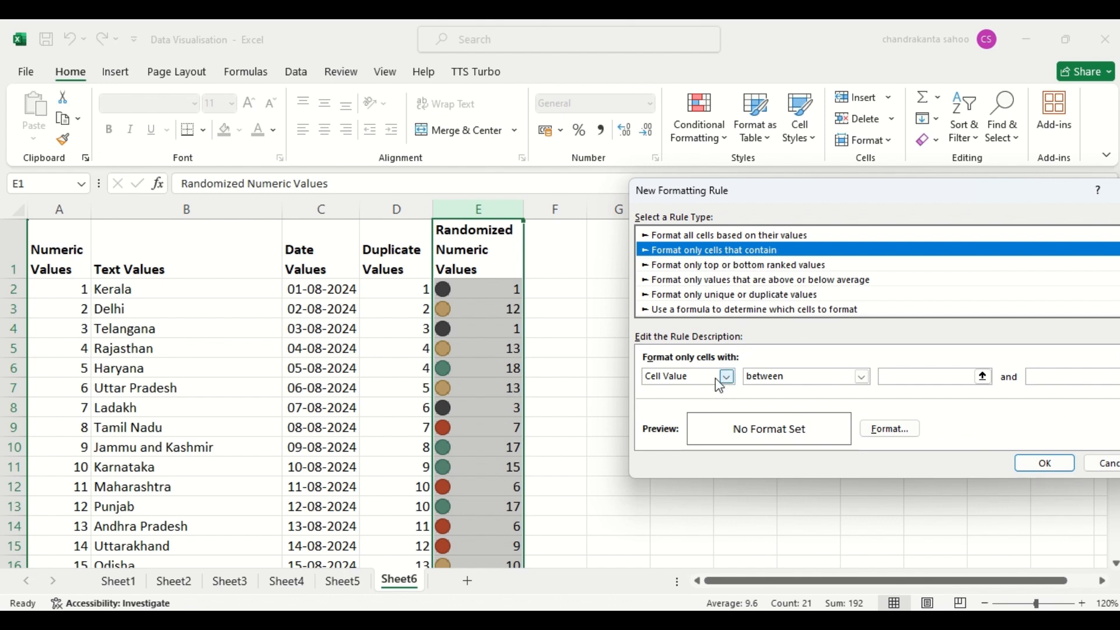
left_click(745, 270)
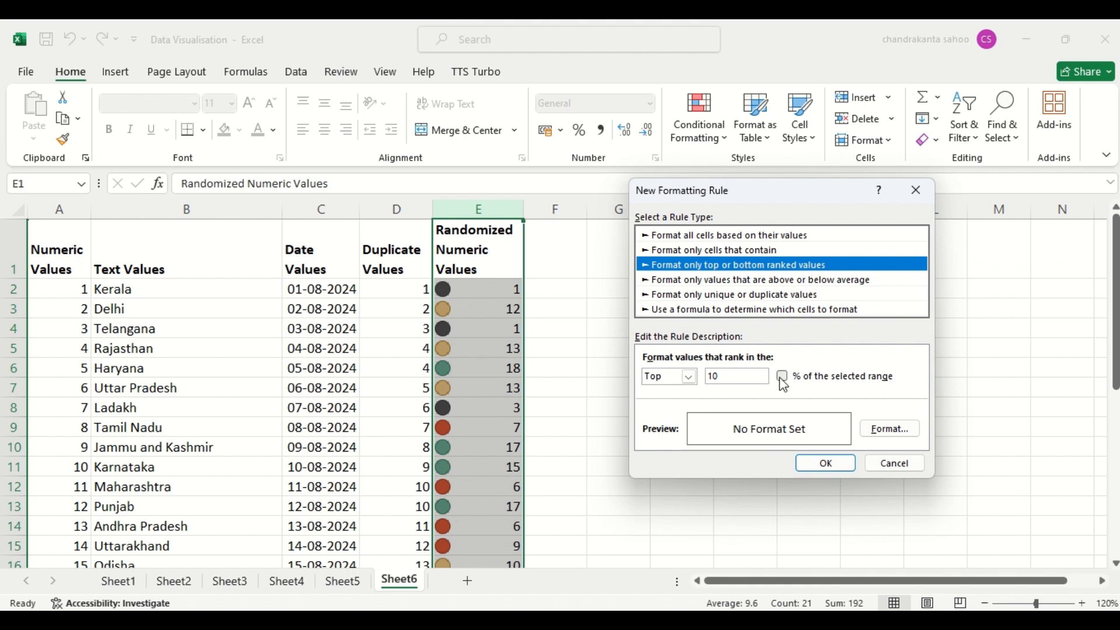
left_click(722, 281)
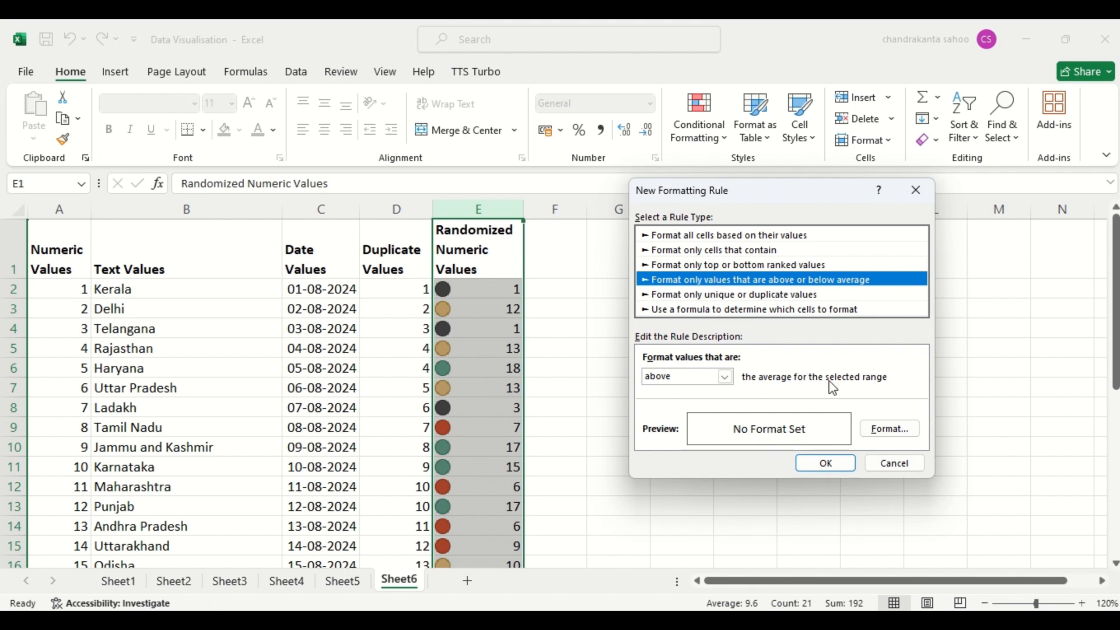
left_click(793, 297)
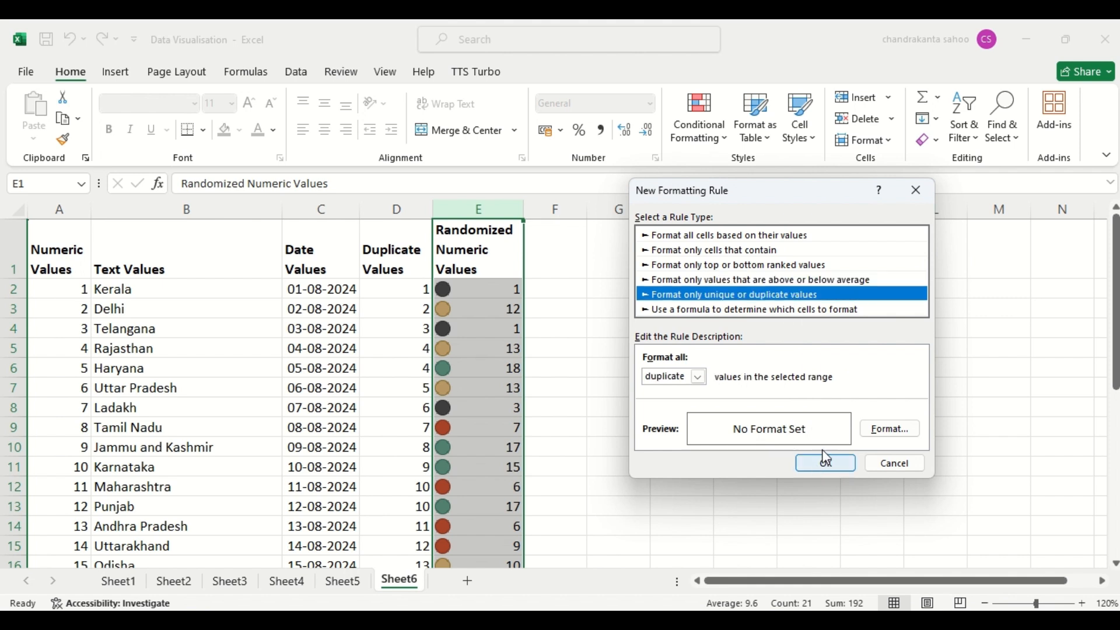
left_click(905, 465)
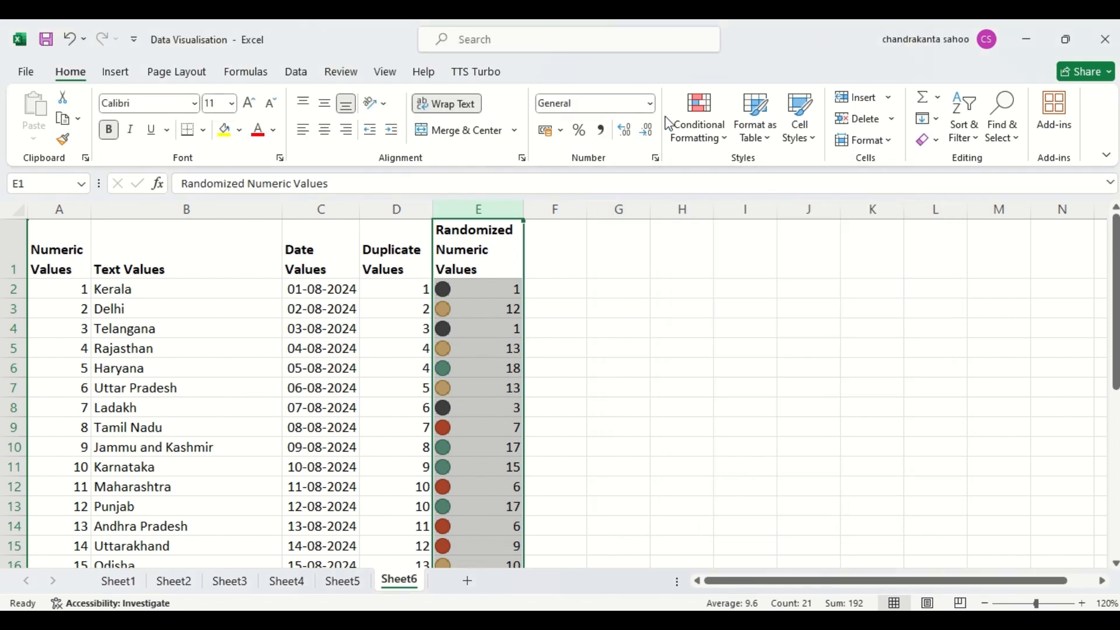
- Clear the icon set rule from the selected Randomized Numeric Values column only
left_click(710, 127)
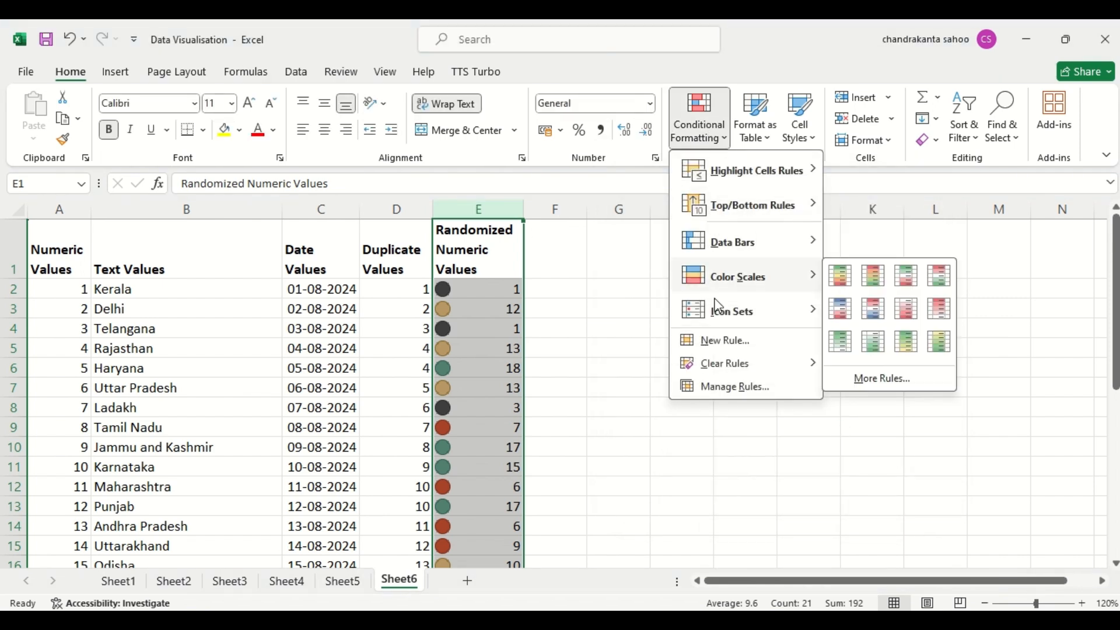
mouse_move(733, 373)
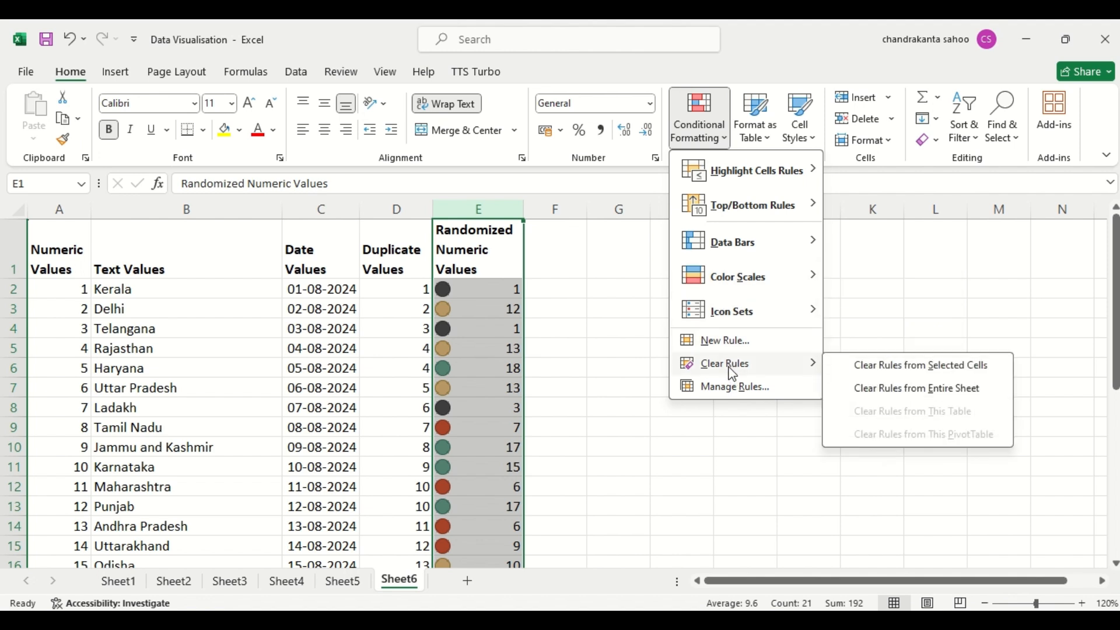
left_click(891, 375)
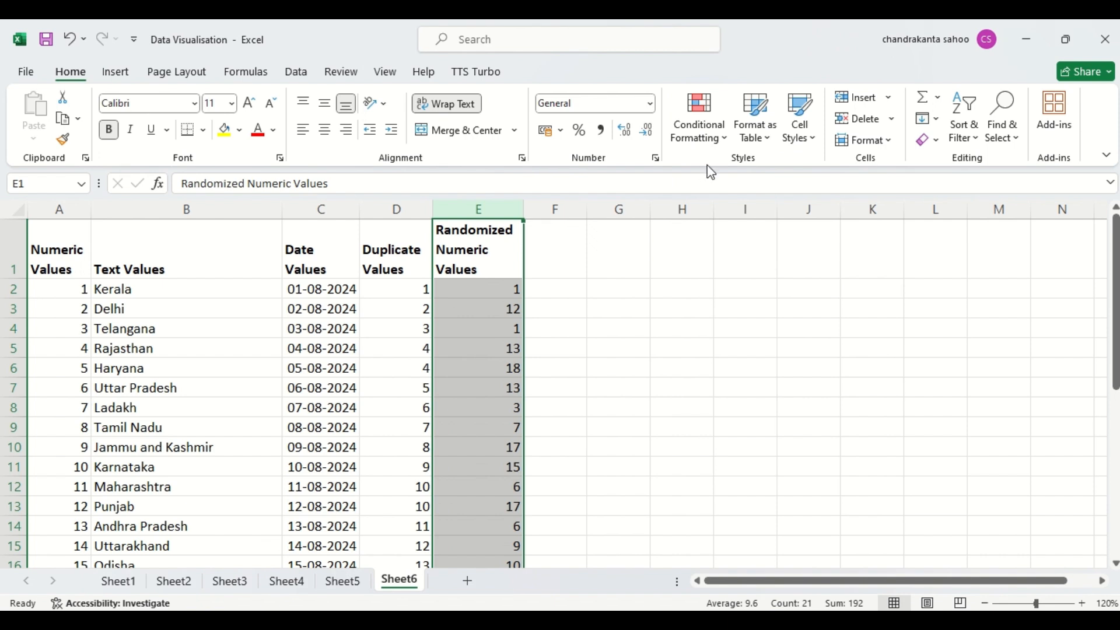
- Check the rules manager for conditional formatting rules on the current selection
left_click(713, 144)
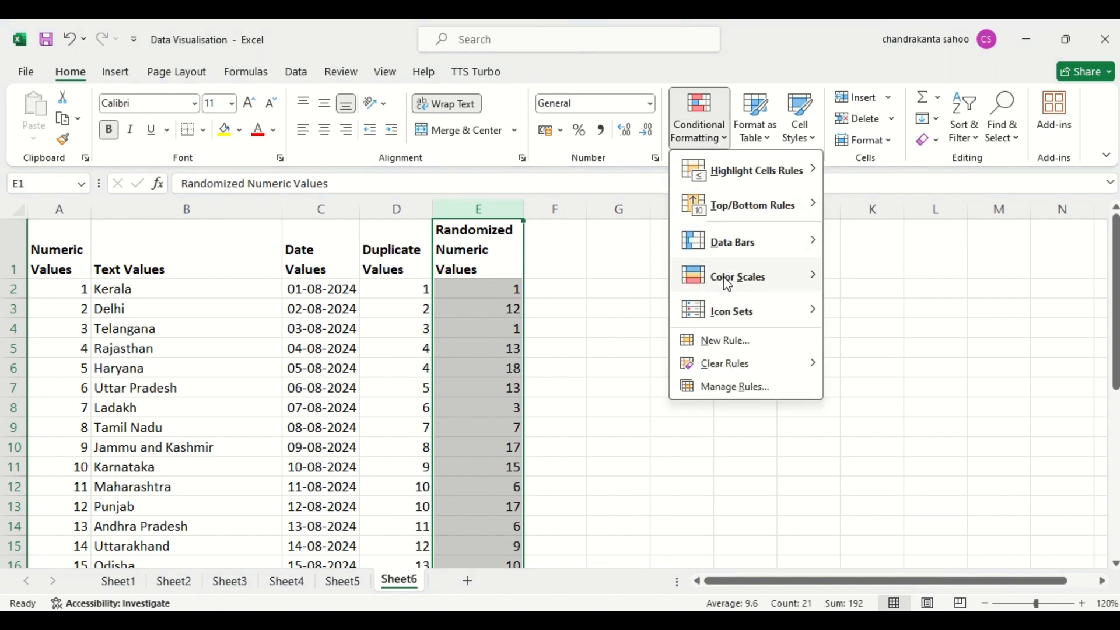
mouse_move(738, 315)
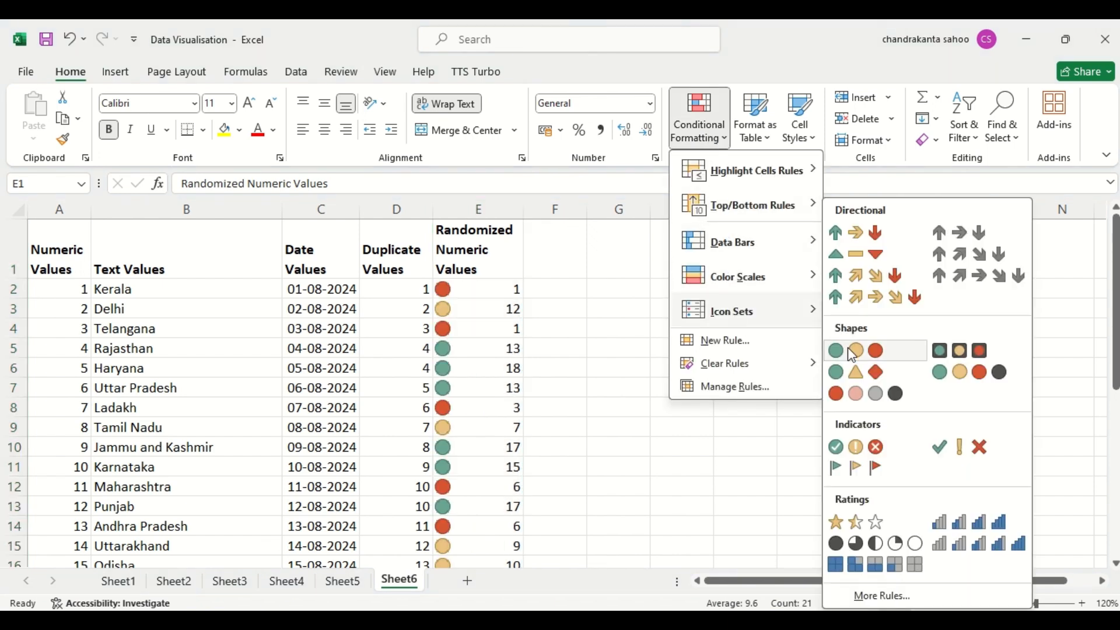
left_click(721, 396)
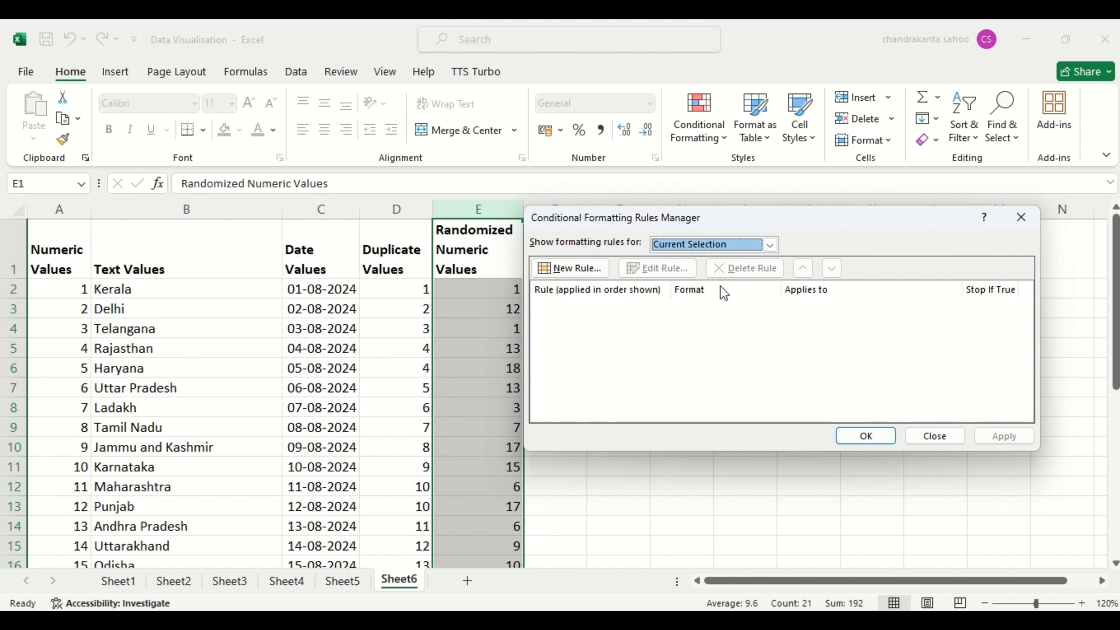
left_click(870, 440)
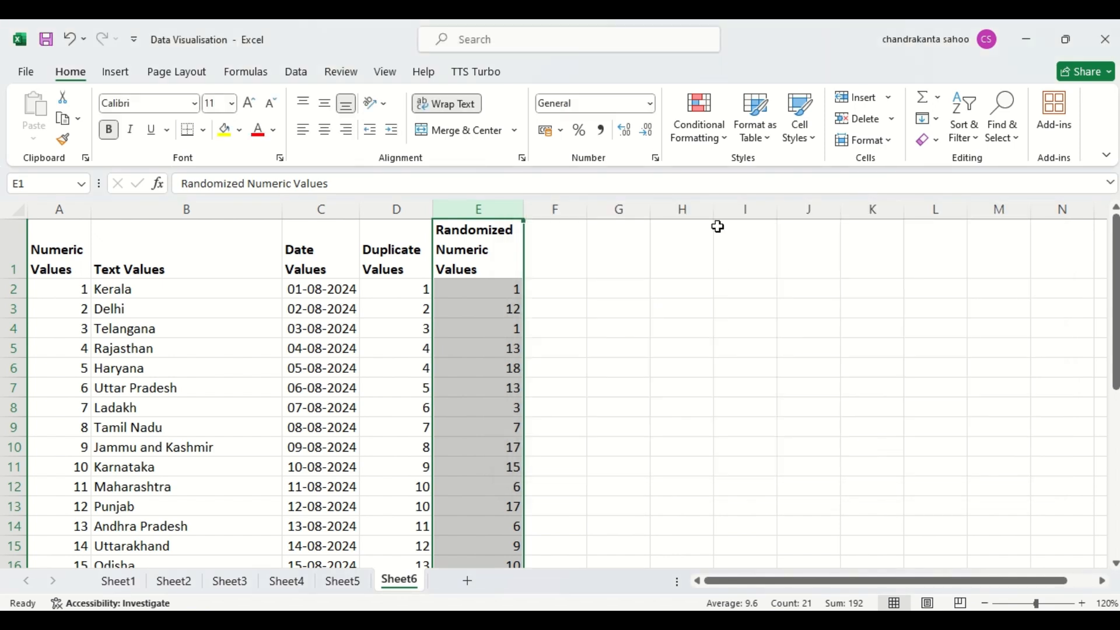
left_click(701, 131)
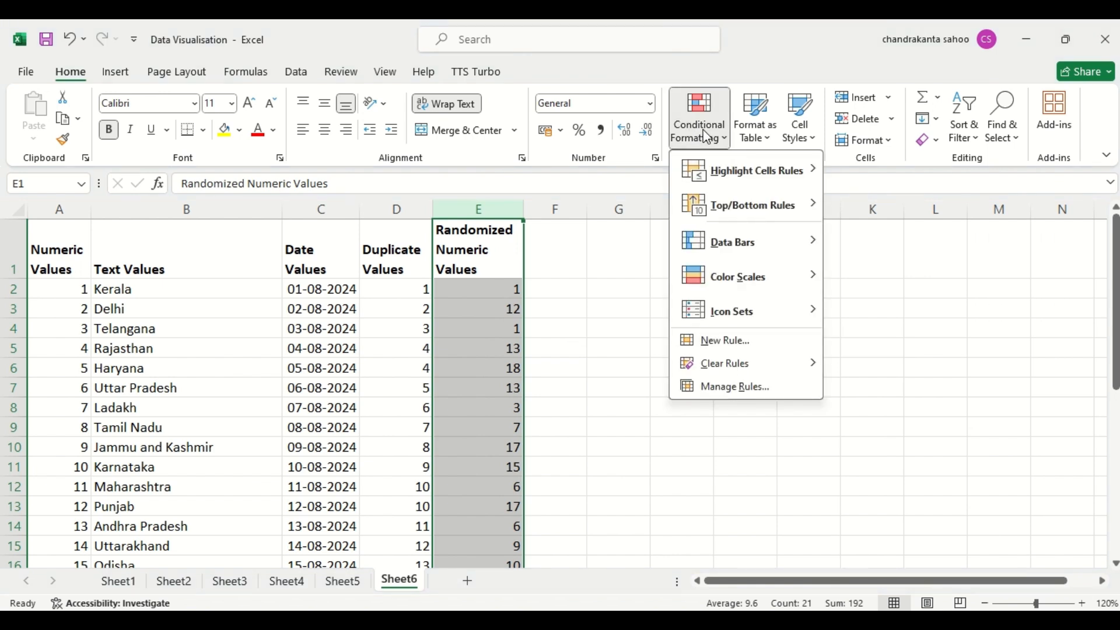
mouse_move(738, 171)
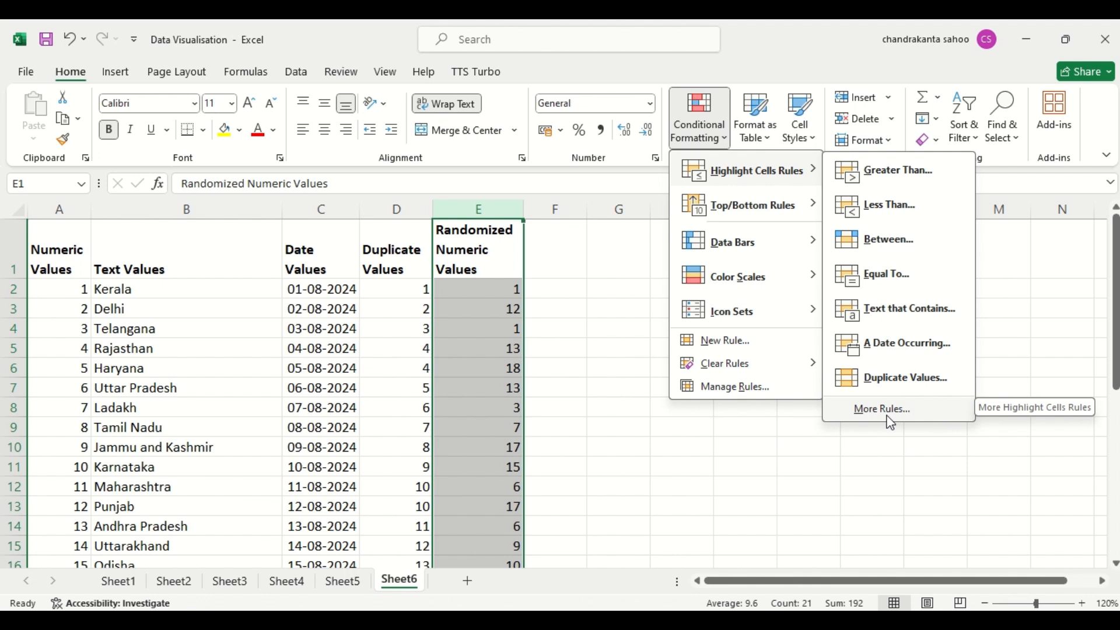
mouse_move(765, 214)
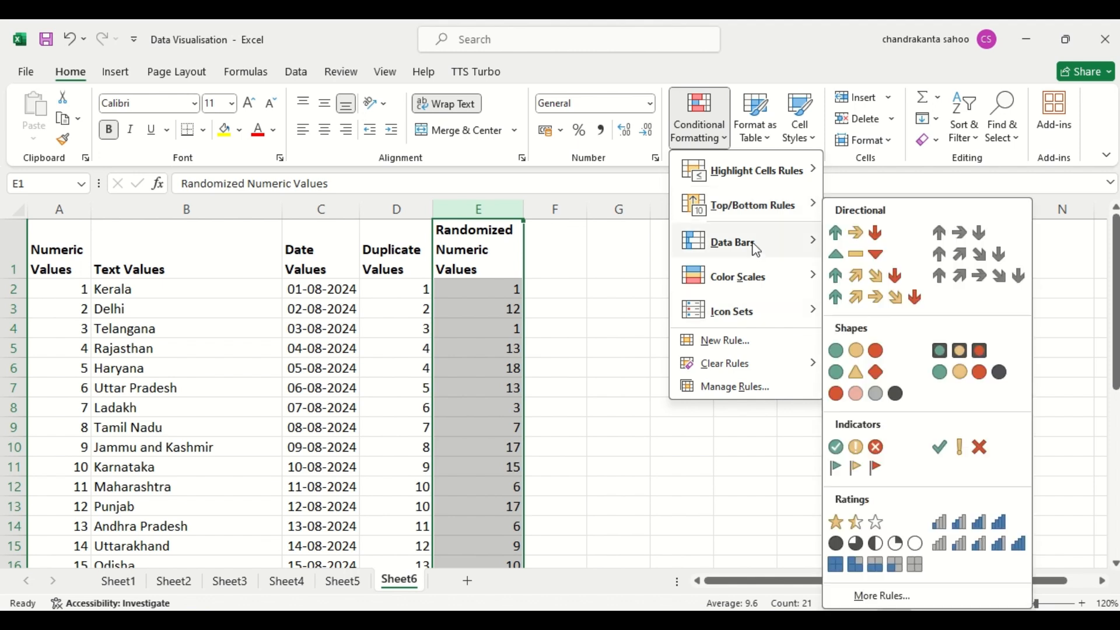
mouse_move(756, 249)
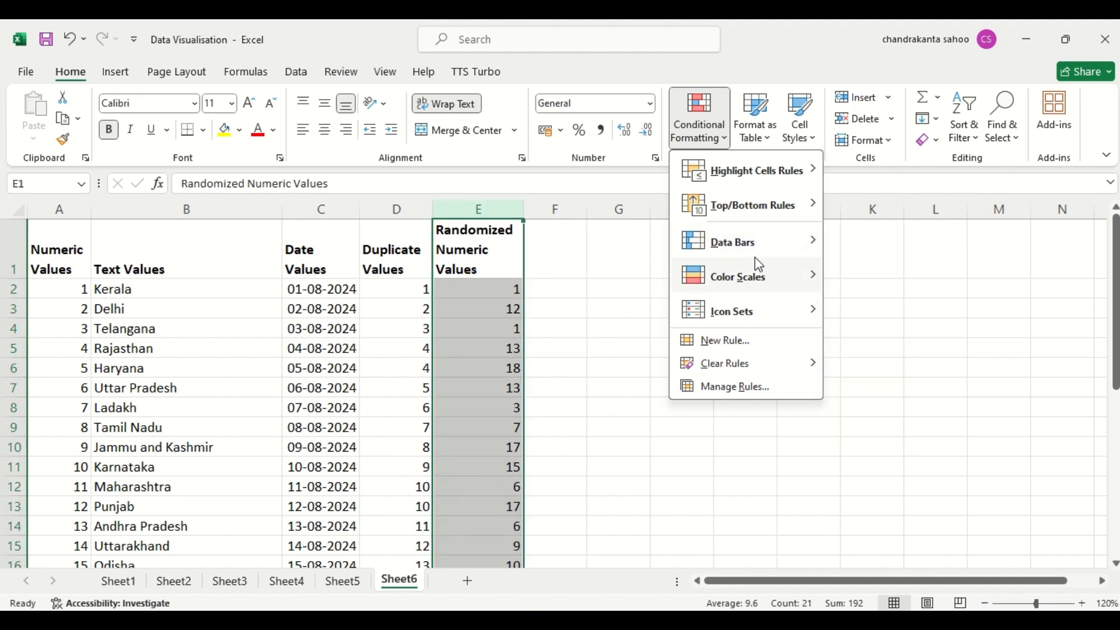
mouse_move(757, 271)
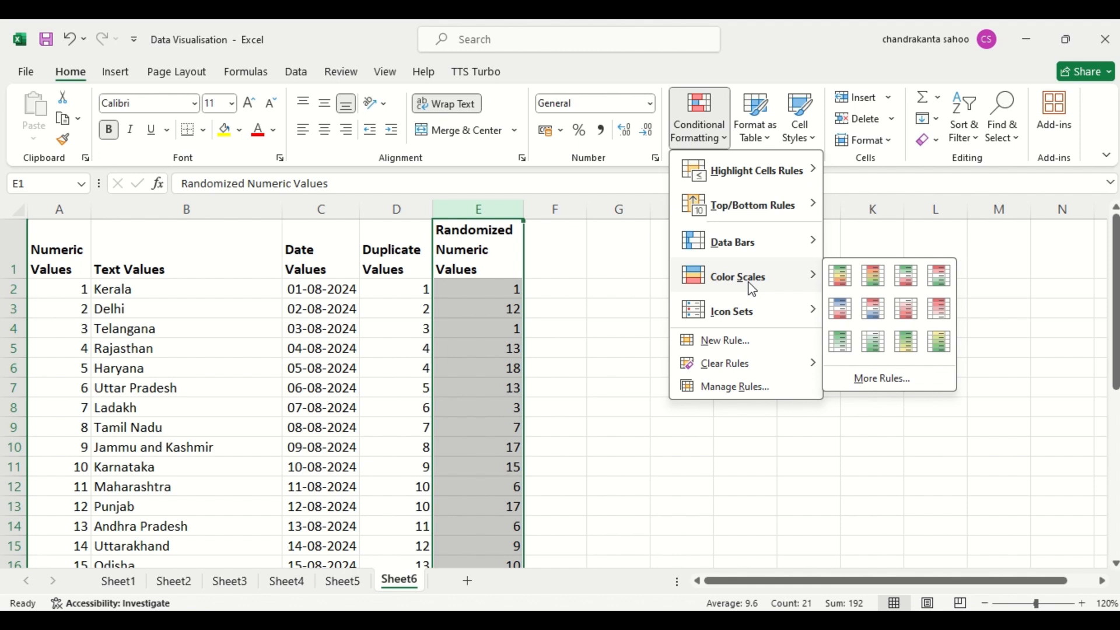
mouse_move(742, 317)
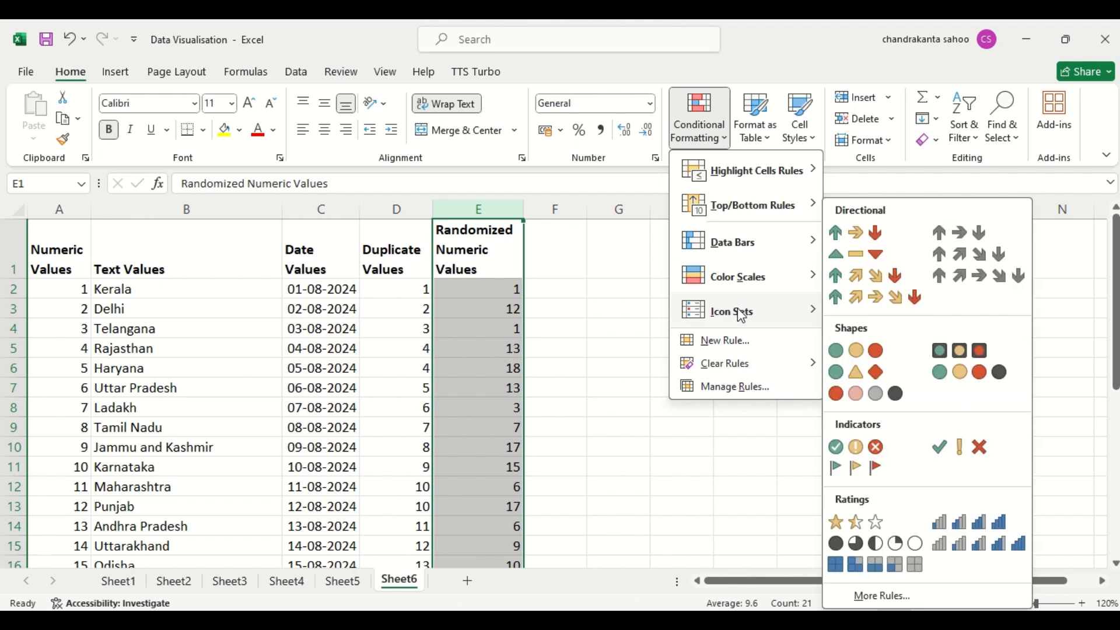